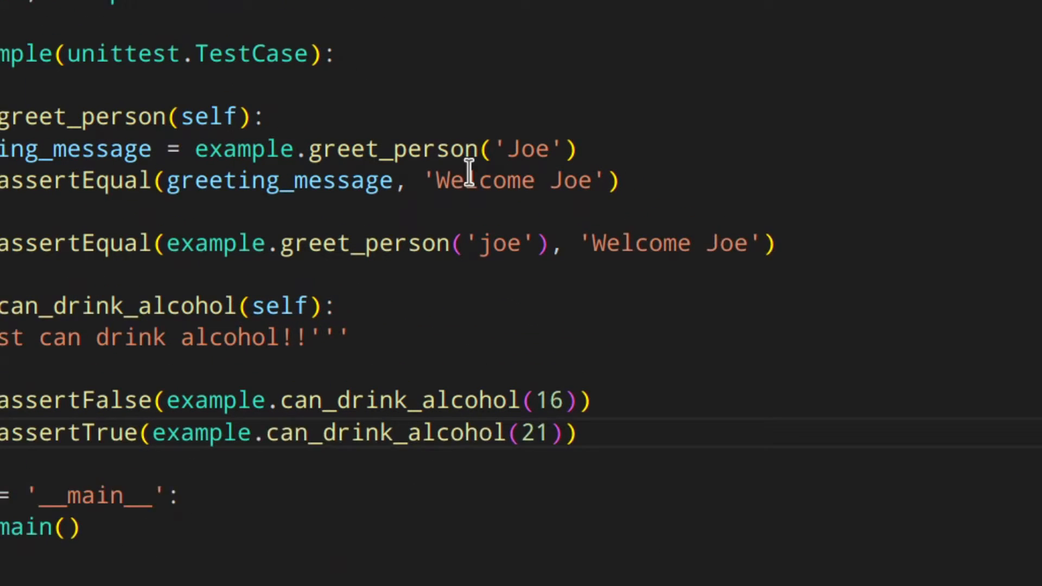
Step: Change both assertEqual expected strings on lines 7 and 9 from 'Welcome Joe' to 'elcome Joe'
{"action": "left_click", "coordinate": [442, 158]}
{"action": "key", "text": "BackSpace"}
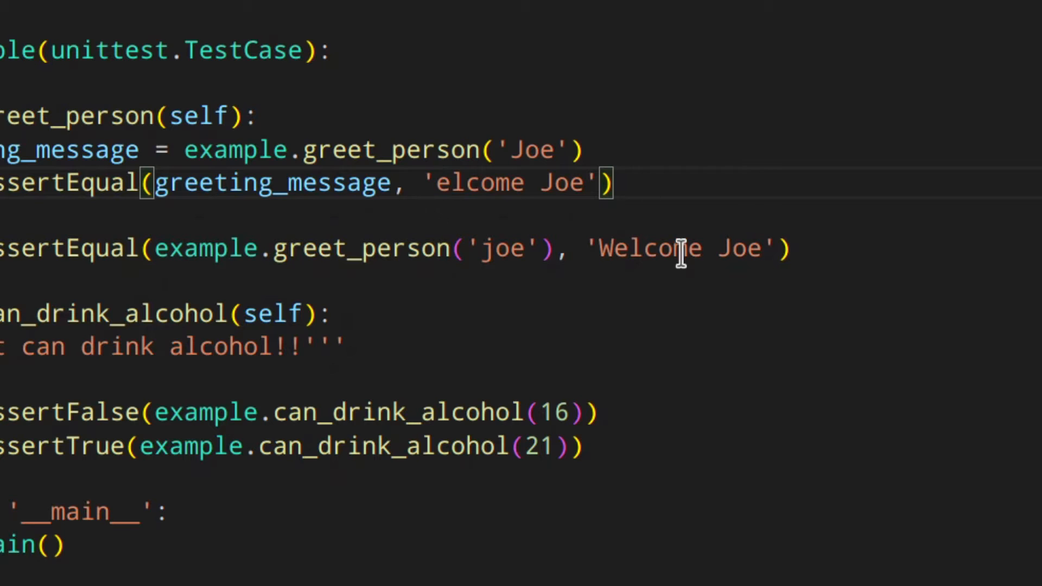
{"action": "left_click", "coordinate": [616, 249]}
{"action": "key", "text": "BackSpace"}
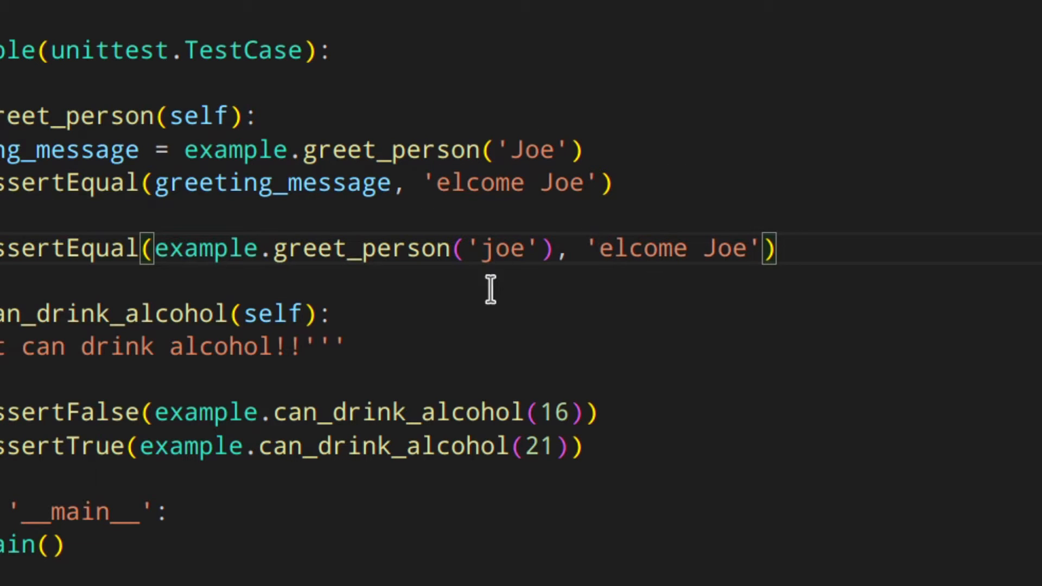
Step: Run python test_example.py in the integrated terminal and review the .F result and AssertionError traceback
{"action": "key", "text": "ctrl+grave"}
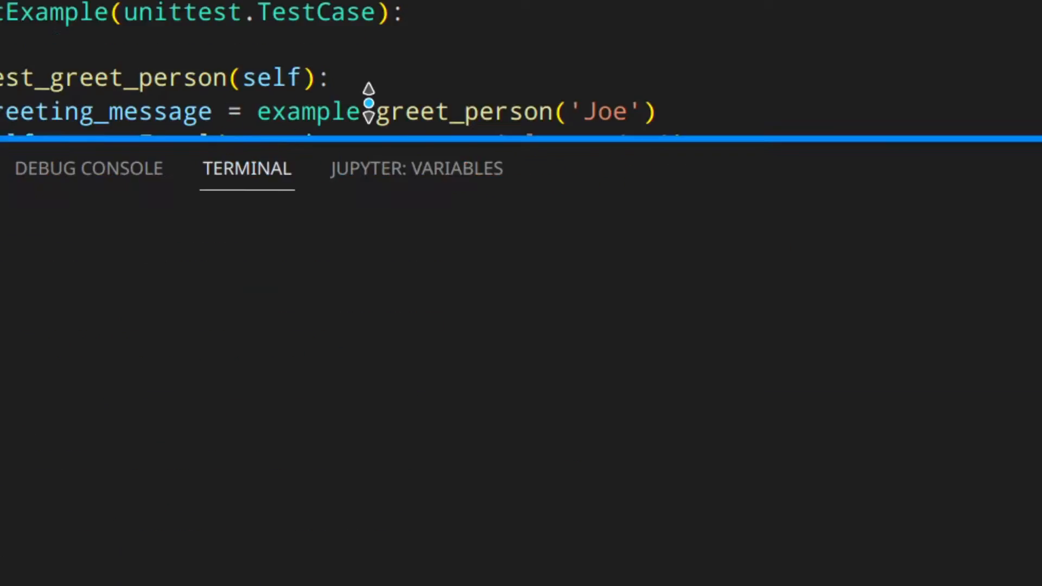
{"action": "type", "text": "python test_example.py"}
{"action": "key", "text": "Return"}
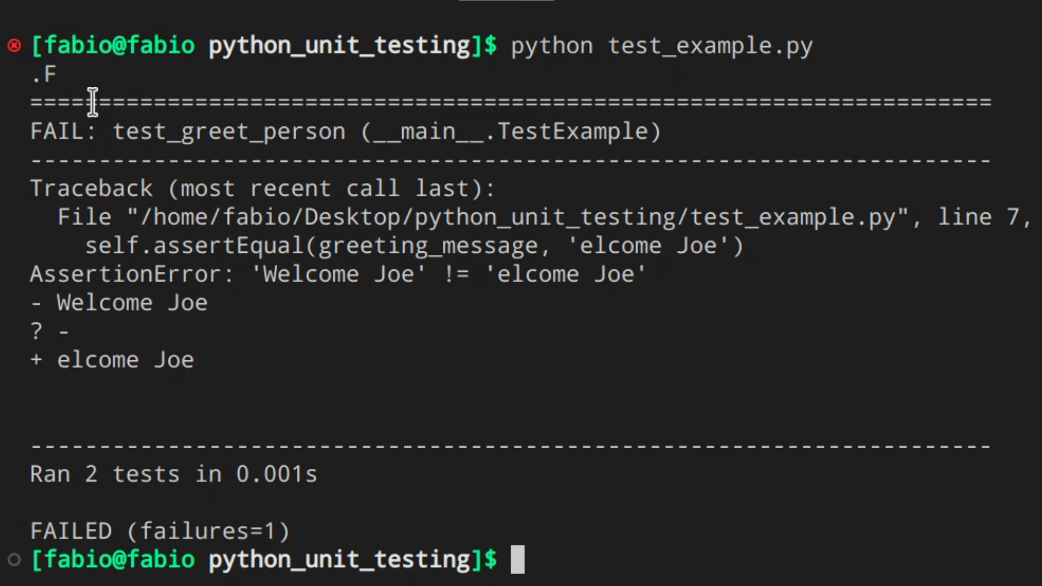
{"action": "left_click_drag", "start_coordinate": [44, 73], "coordinate": [30, 73]}
{"action": "left_click_drag", "start_coordinate": [44, 74], "coordinate": [68, 78]}
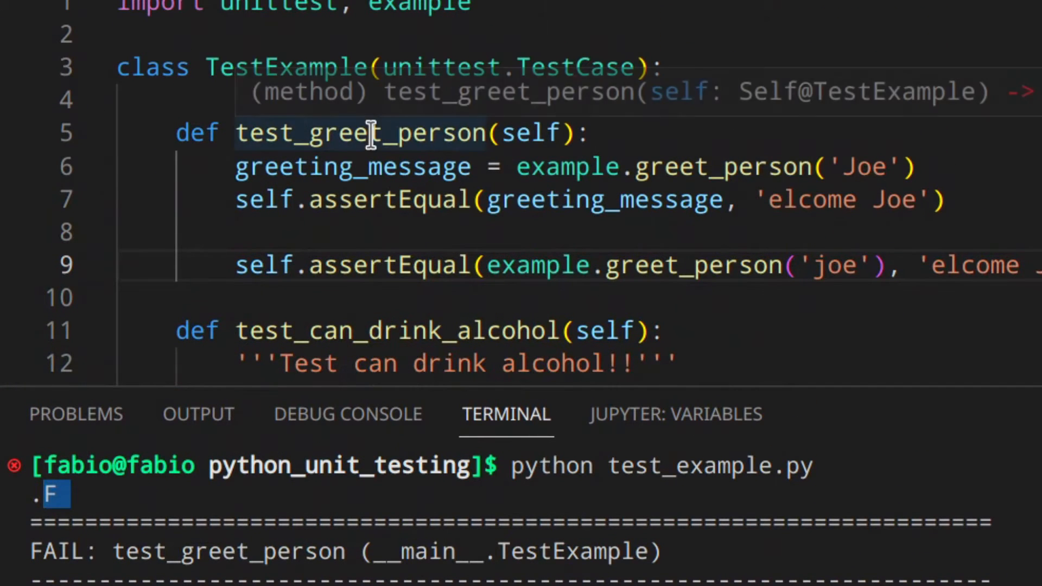
{"action": "scroll", "coordinate": [371, 135], "scroll_direction": "down", "scroll_amount": 2}
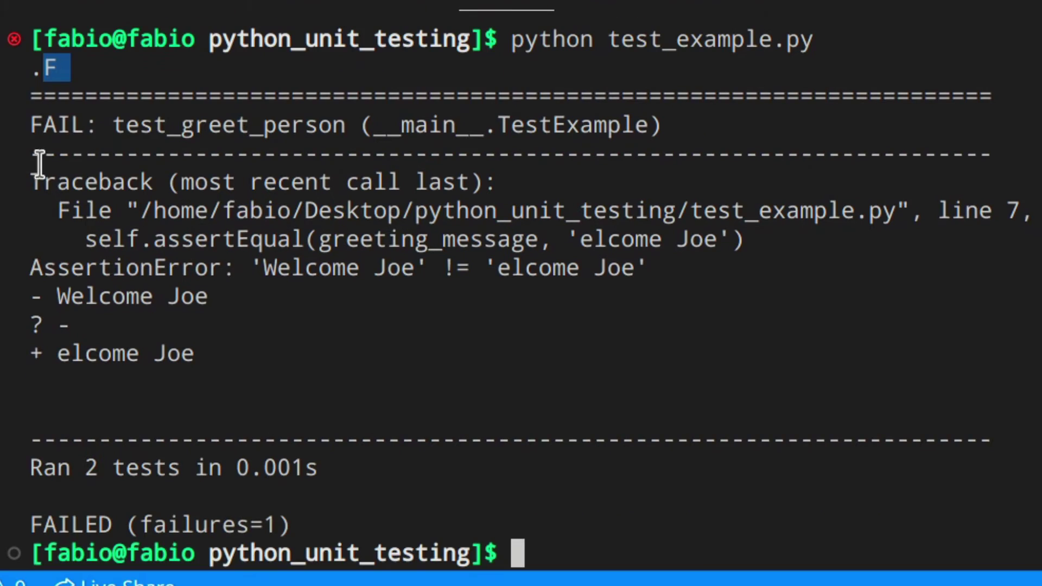
{"action": "left_click_drag", "start_coordinate": [38, 155], "coordinate": [705, 310]}
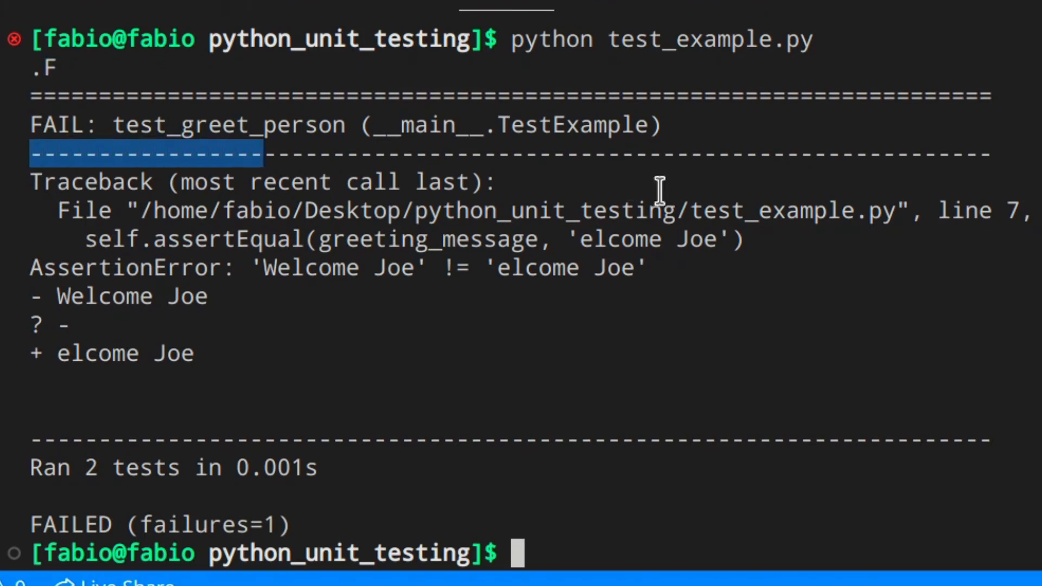
{"action": "left_click", "coordinate": [704, 309]}
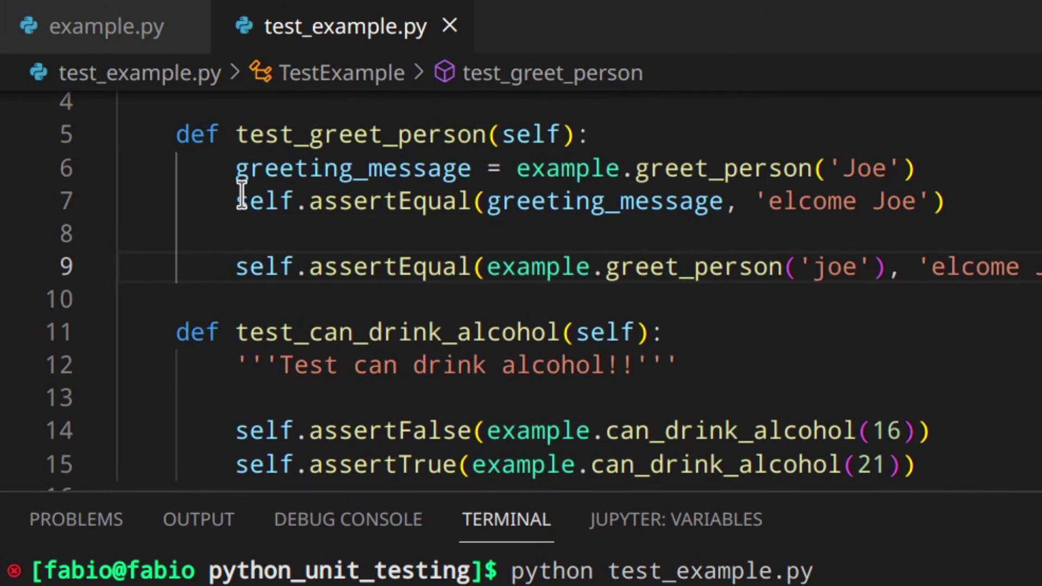
Step: Inspect the failing assertEqual calls on lines 7 and 9 in the editor, ending inside the line 9 assertion
{"action": "left_click_drag", "start_coordinate": [235, 202], "coordinate": [944, 202]}
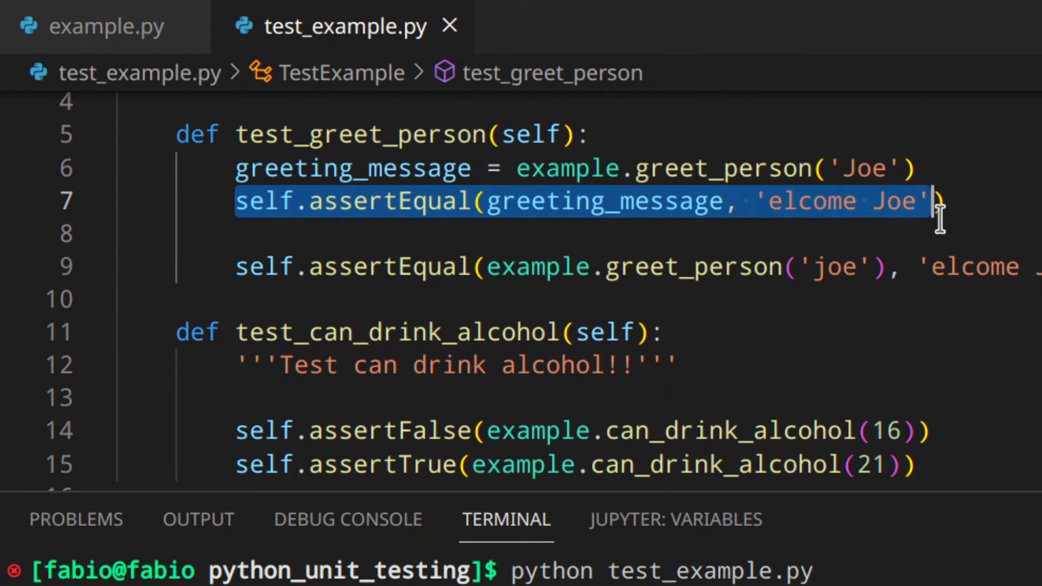
{"action": "left_click", "coordinate": [243, 270]}
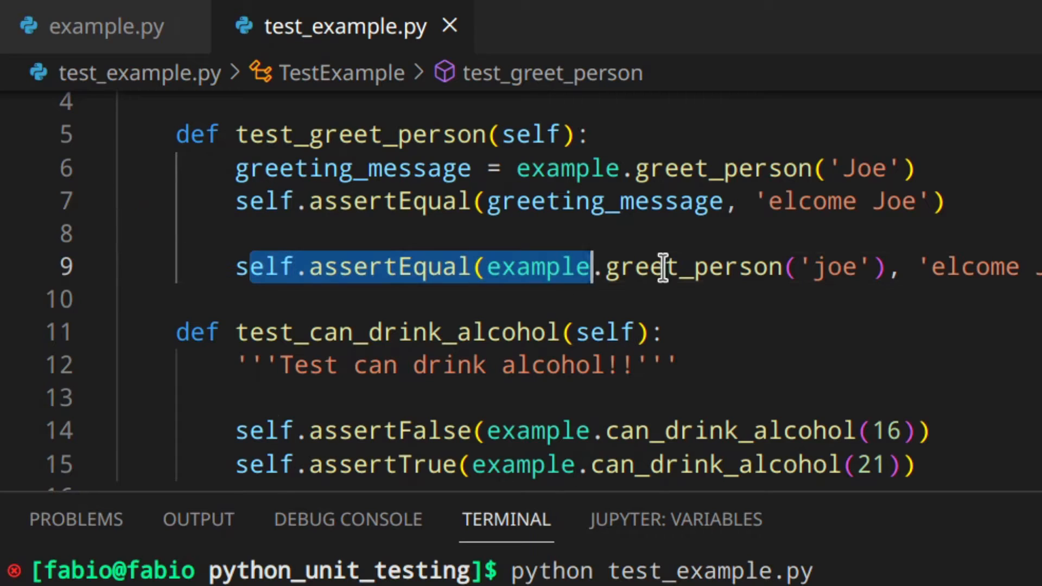
{"action": "left_click_drag", "start_coordinate": [245, 268], "coordinate": [796, 268]}
{"action": "left_click", "coordinate": [883, 269]}
{"action": "left_click", "coordinate": [930, 268]}
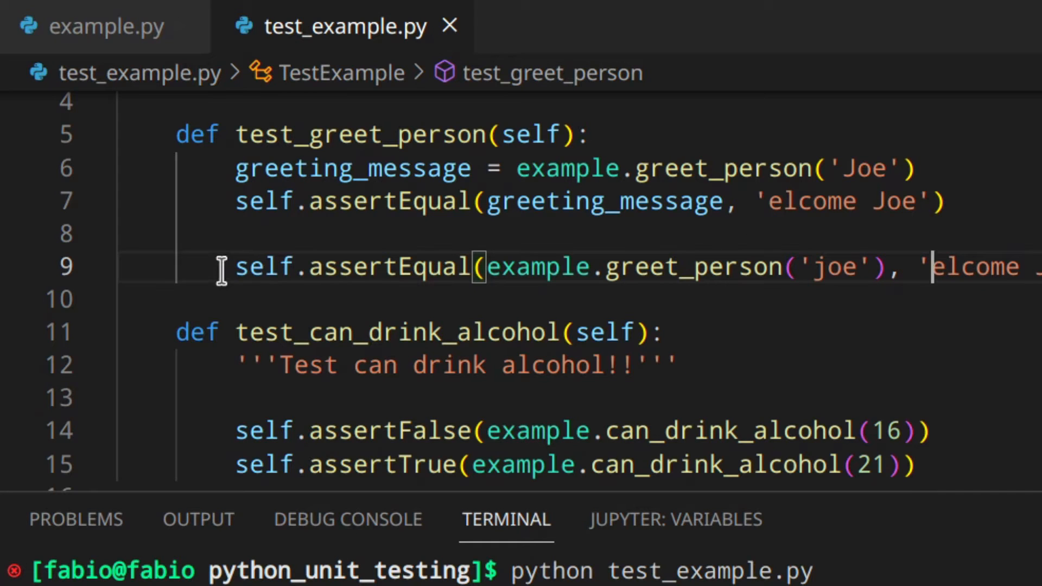
{"action": "left_click_drag", "start_coordinate": [222, 269], "coordinate": [1037, 268]}
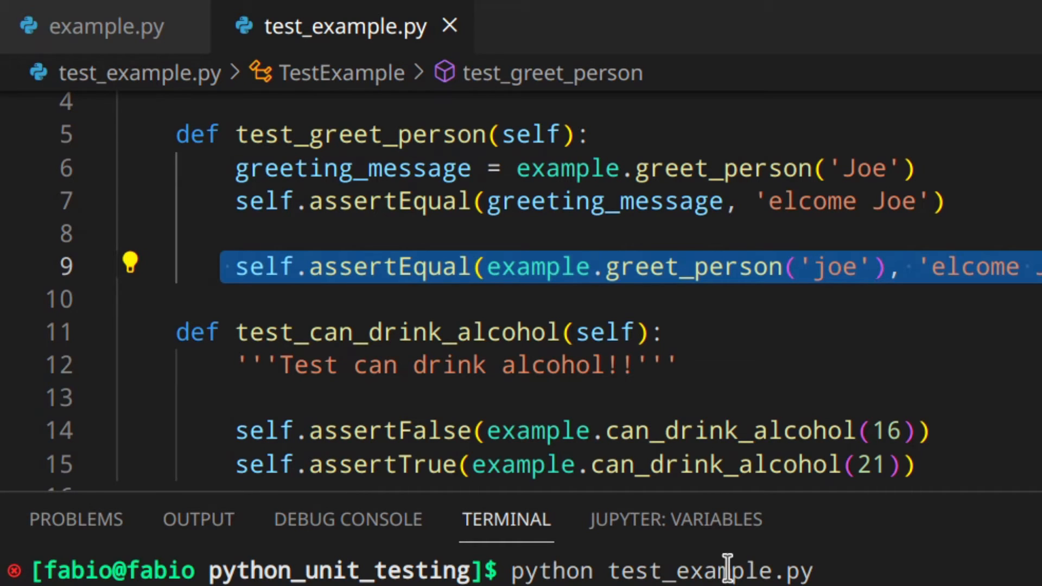
{"action": "left_click", "coordinate": [821, 267]}
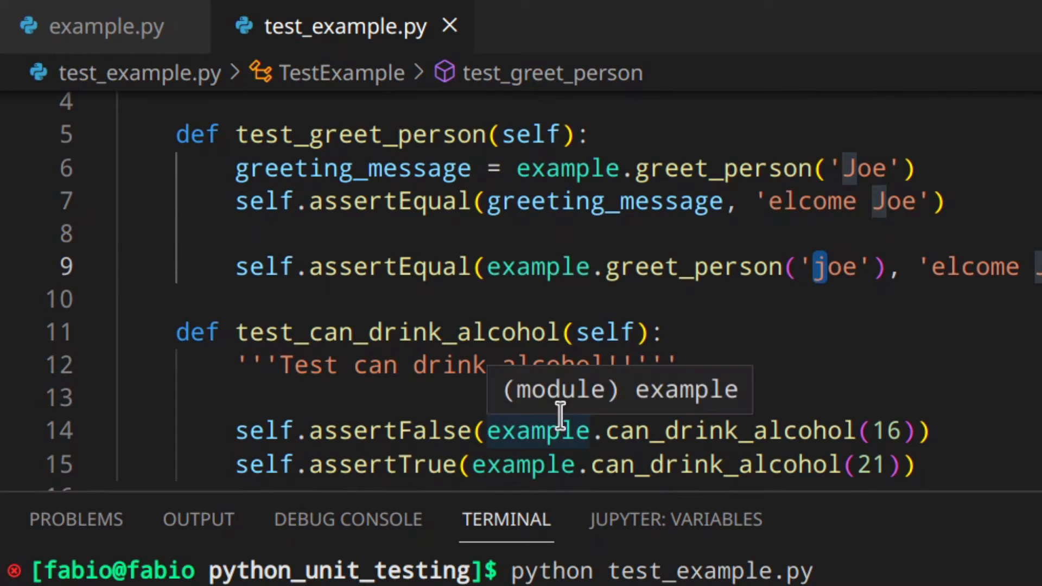
{"action": "type", "text": "j"}
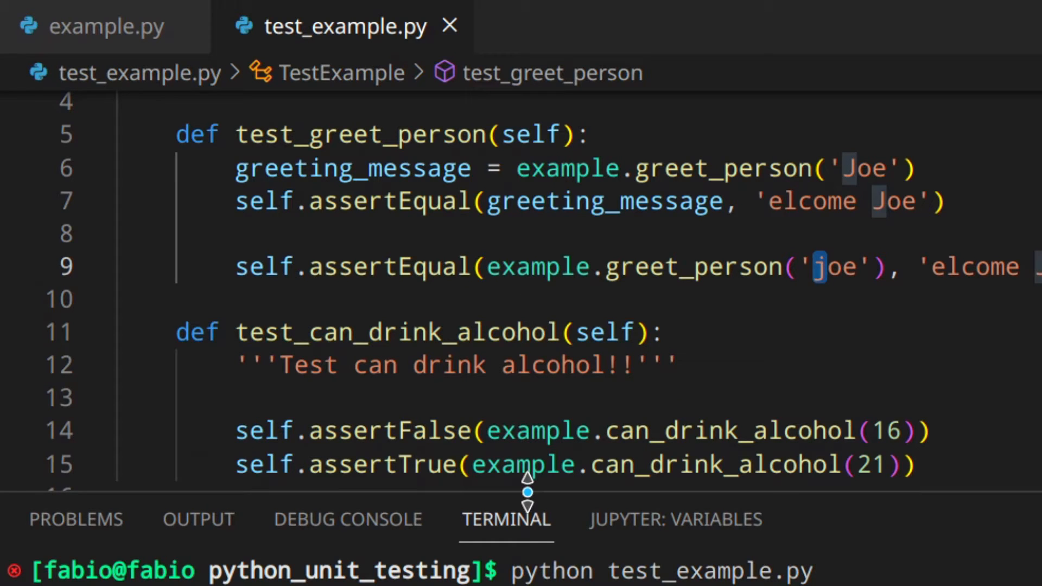
{"action": "left_click_drag", "start_coordinate": [528, 492], "coordinate": [528, 582]}
{"action": "scroll", "coordinate": [721, 267], "scroll_direction": "up", "scroll_amount": 1}
Step: Wrap greeting_message and the first assertion of test_greet_person in a with self.subTest() block
{"action": "left_click", "coordinate": [721, 243]}
{"action": "key", "text": "Return"}
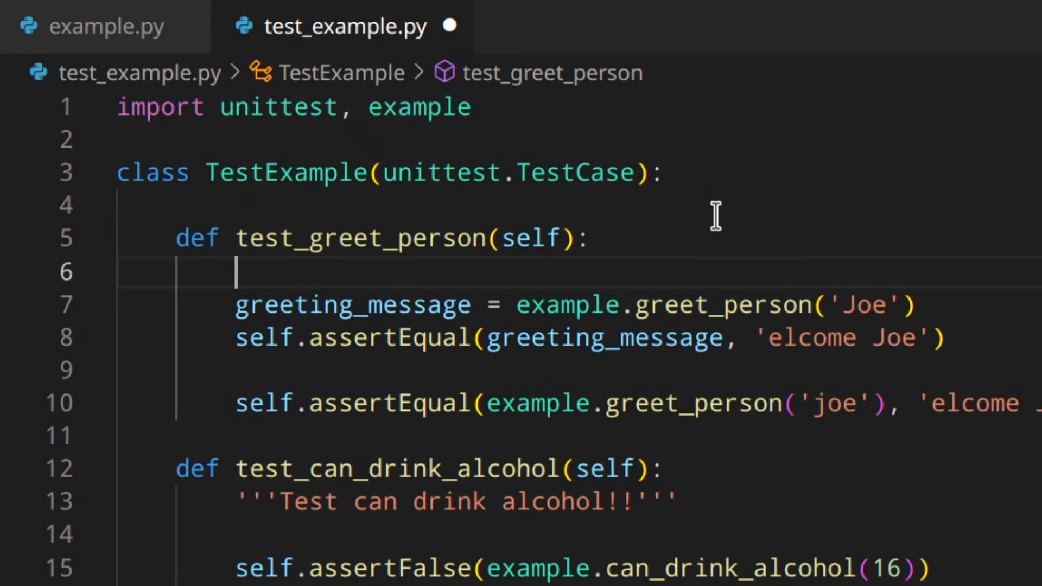
{"action": "key", "text": "Return"}
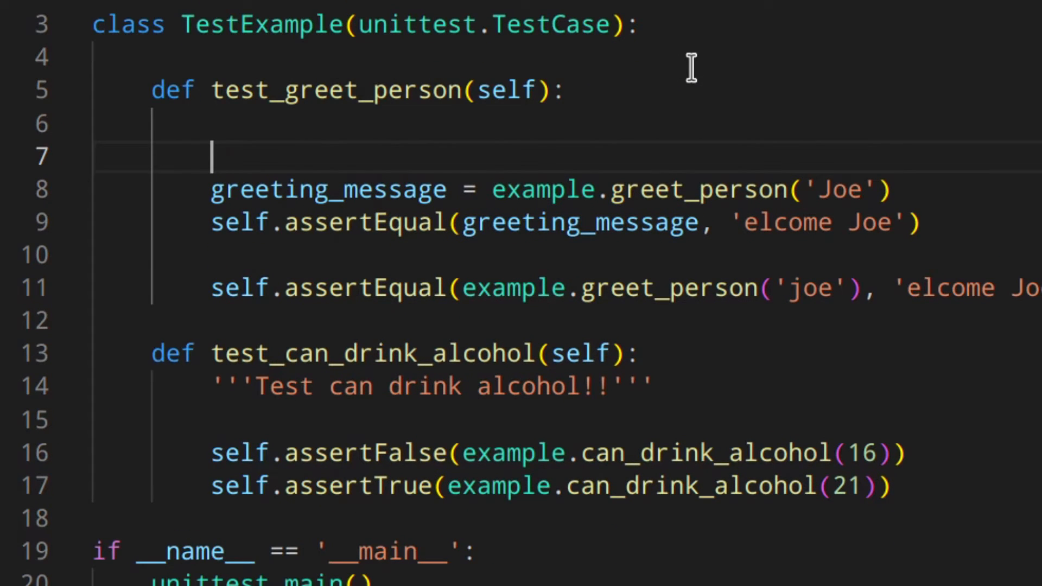
{"action": "type", "text": "with self.s"}
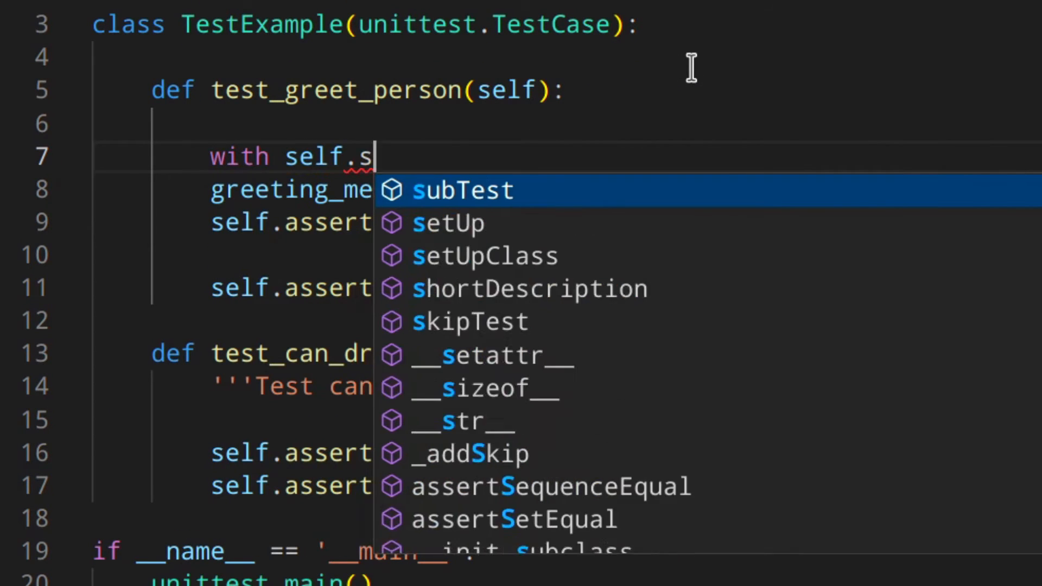
{"action": "key", "text": "Tab"}
{"action": "type", "text": "():"}
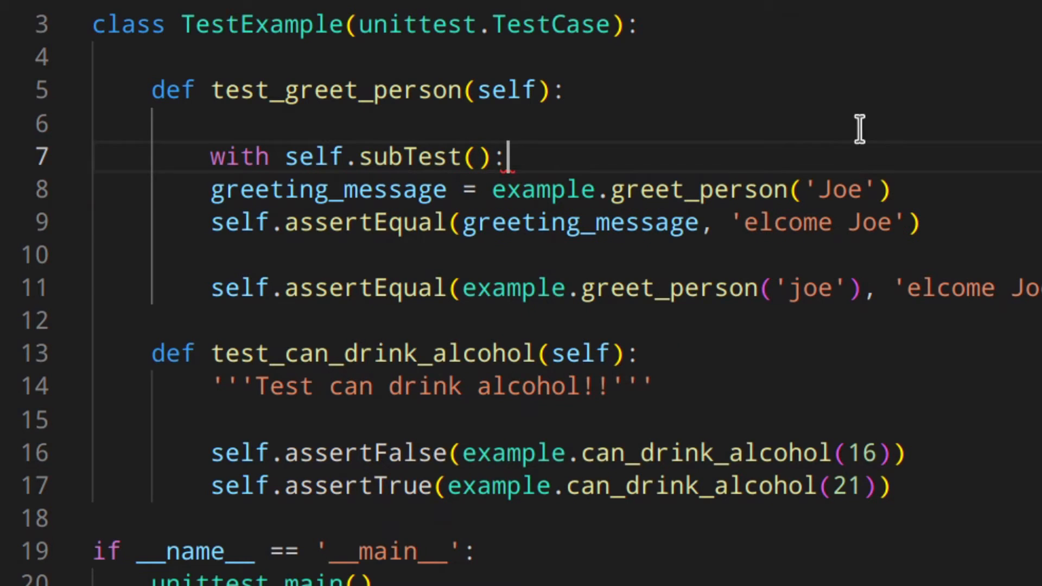
{"action": "left_click", "coordinate": [217, 191]}
{"action": "key", "text": "Tab"}
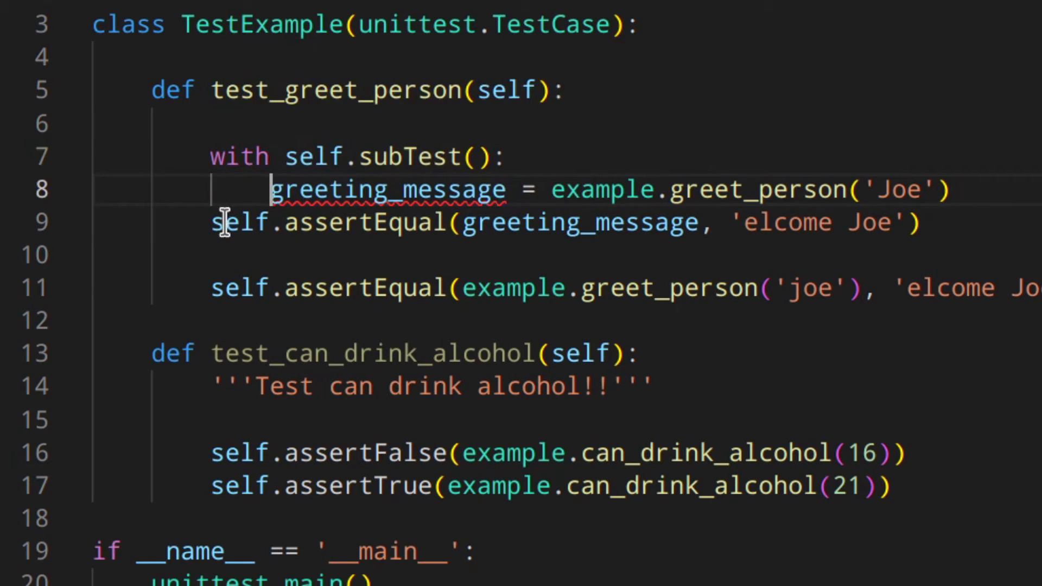
{"action": "left_click", "coordinate": [217, 223]}
{"action": "key", "text": "Tab"}
Step: Wrap the second assertion in its own with self.subTest() block and review both blocks
{"action": "left_click", "coordinate": [225, 257]}
{"action": "key", "text": "Tab"}
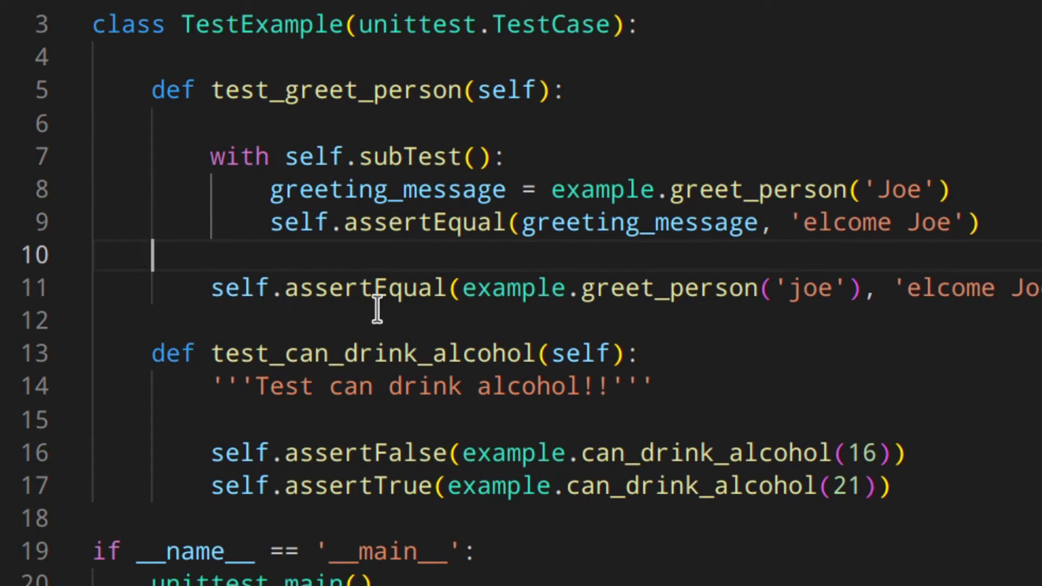
{"action": "key", "text": "Tab"}
{"action": "key", "text": "Return"}
{"action": "type", "text": "with sel"}
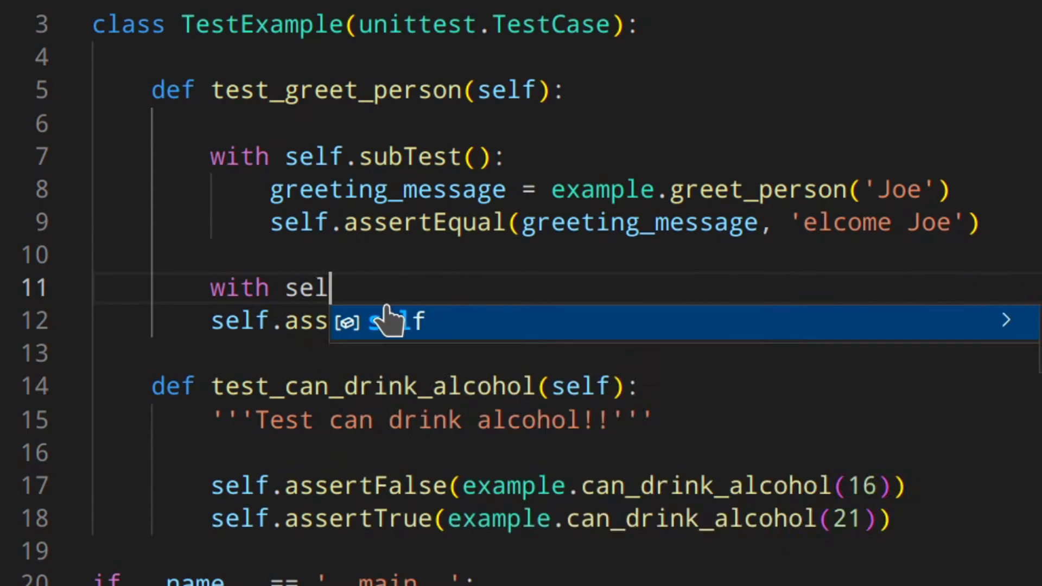
{"action": "type", "text": "f.su"}
{"action": "key", "text": "Return"}
{"action": "type", "text": "():"}
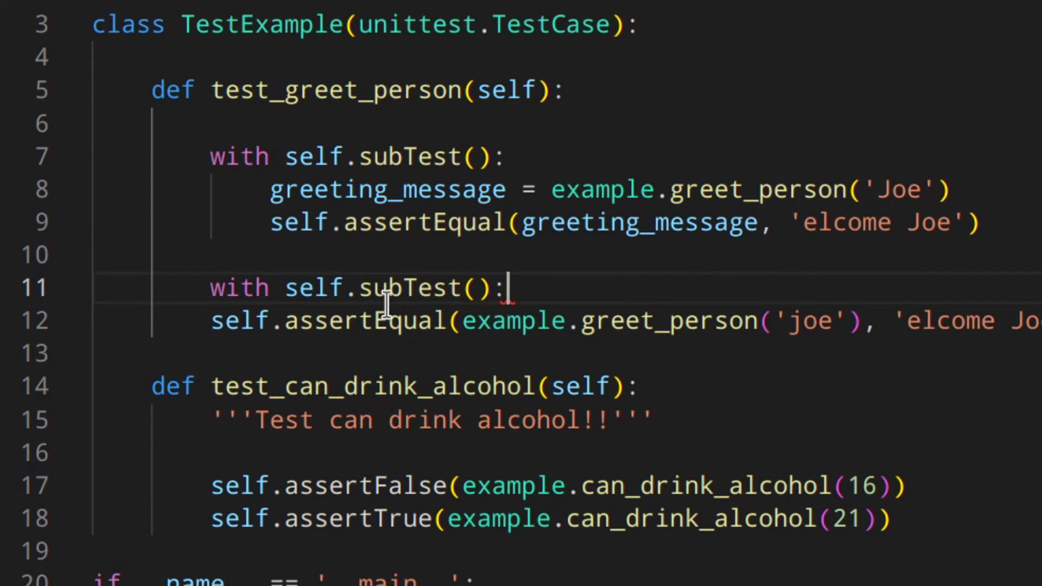
{"action": "left_click", "coordinate": [210, 322]}
{"action": "key", "text": "Tab"}
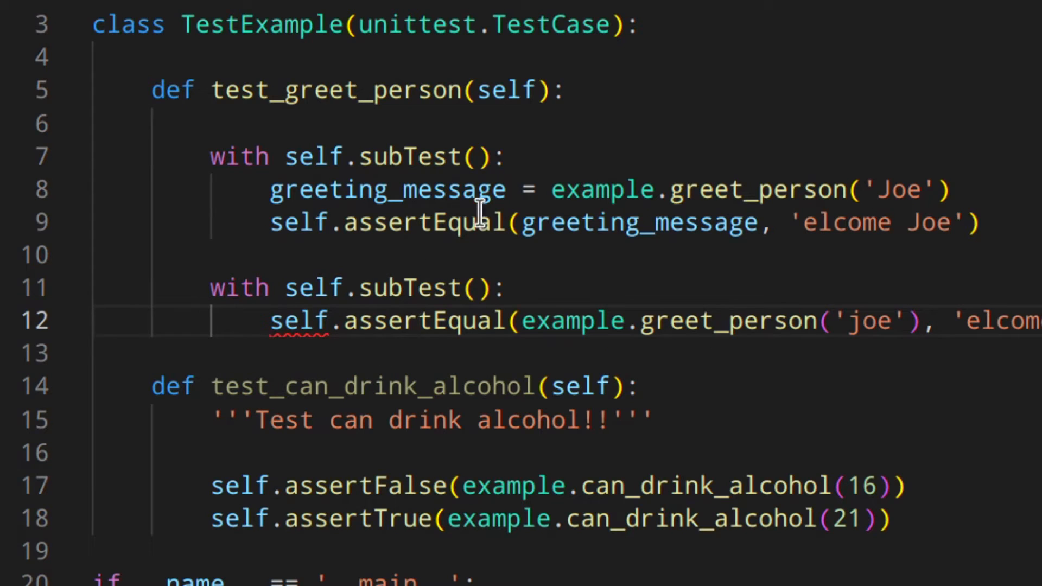
{"action": "left_click_drag", "start_coordinate": [285, 158], "coordinate": [388, 190]}
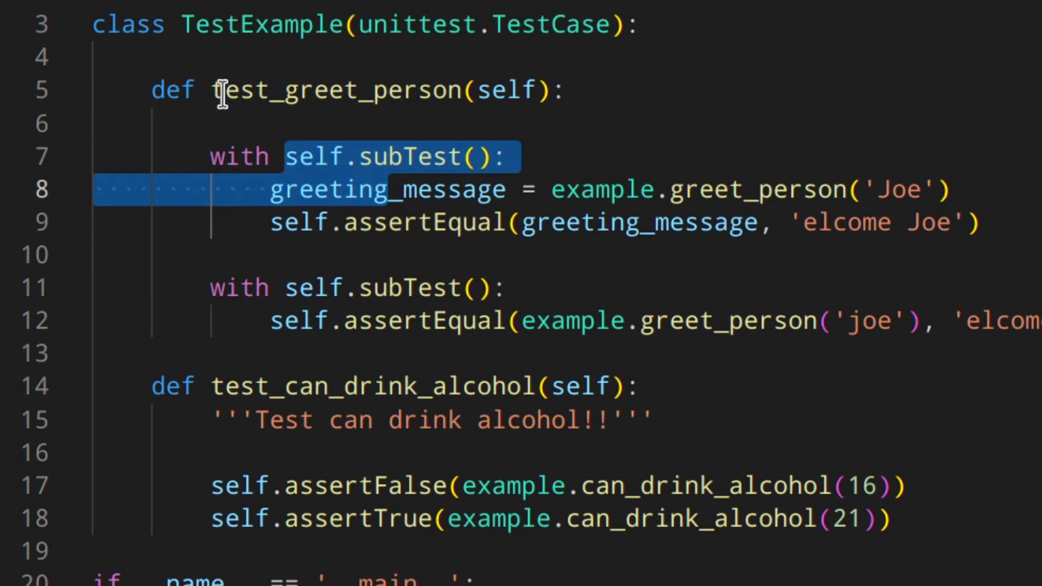
{"action": "left_click_drag", "start_coordinate": [222, 92], "coordinate": [477, 320]}
{"action": "left_click", "coordinate": [315, 190]}
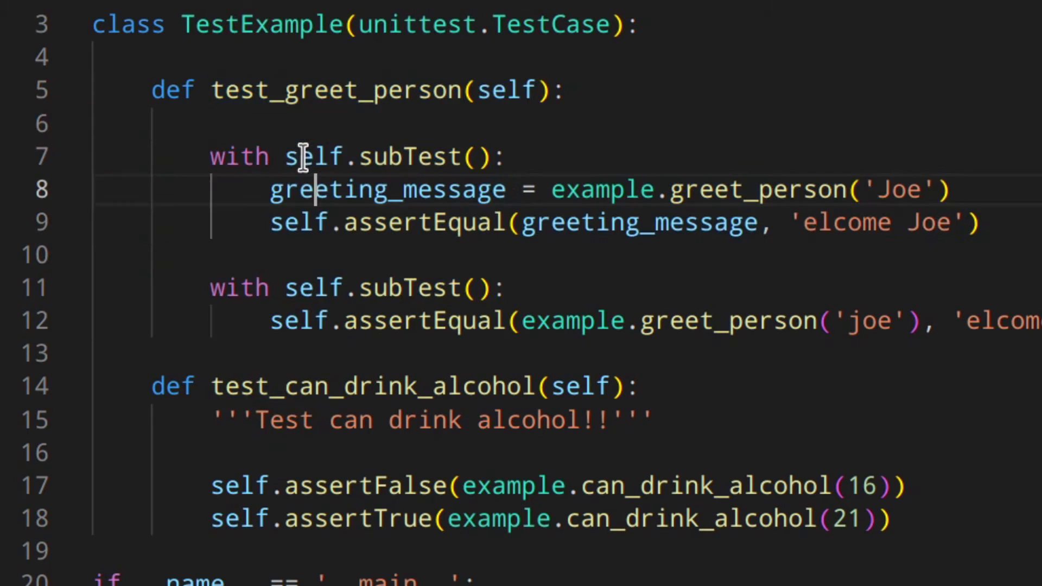
{"action": "left_click_drag", "start_coordinate": [301, 157], "coordinate": [384, 222]}
{"action": "left_click_drag", "start_coordinate": [316, 288], "coordinate": [402, 322]}
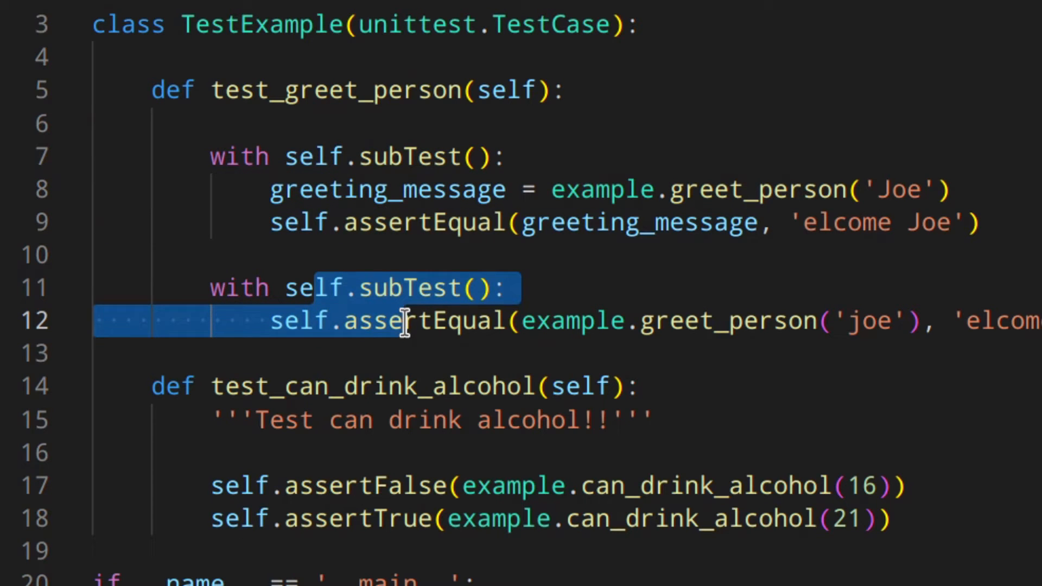
{"action": "left_click", "coordinate": [420, 271]}
Step: Label the two subTest calls 'Uppercase J' and 'Lowercase j'
{"action": "left_click", "coordinate": [477, 158]}
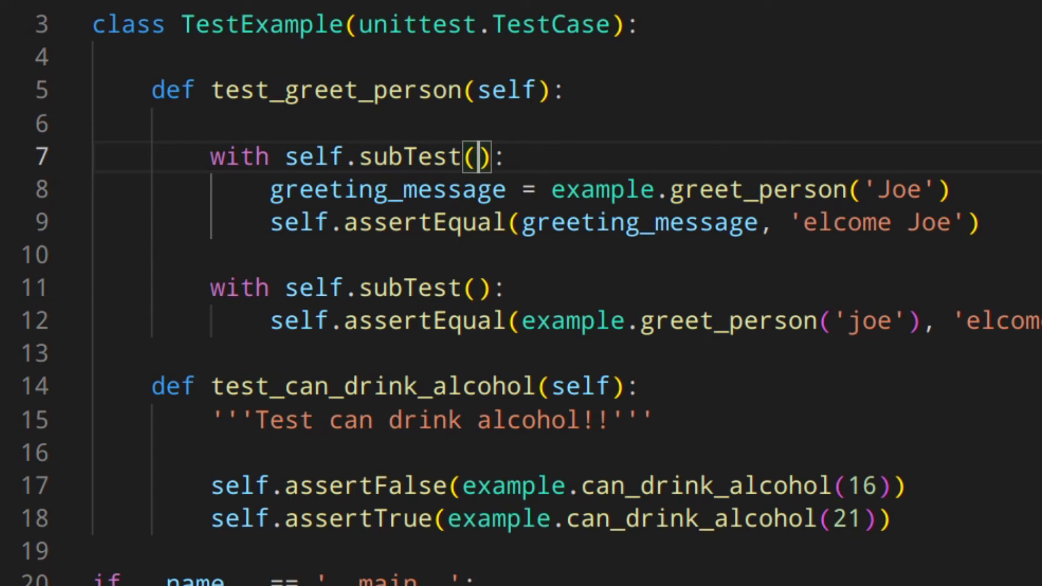
{"action": "type", "text": "'"}
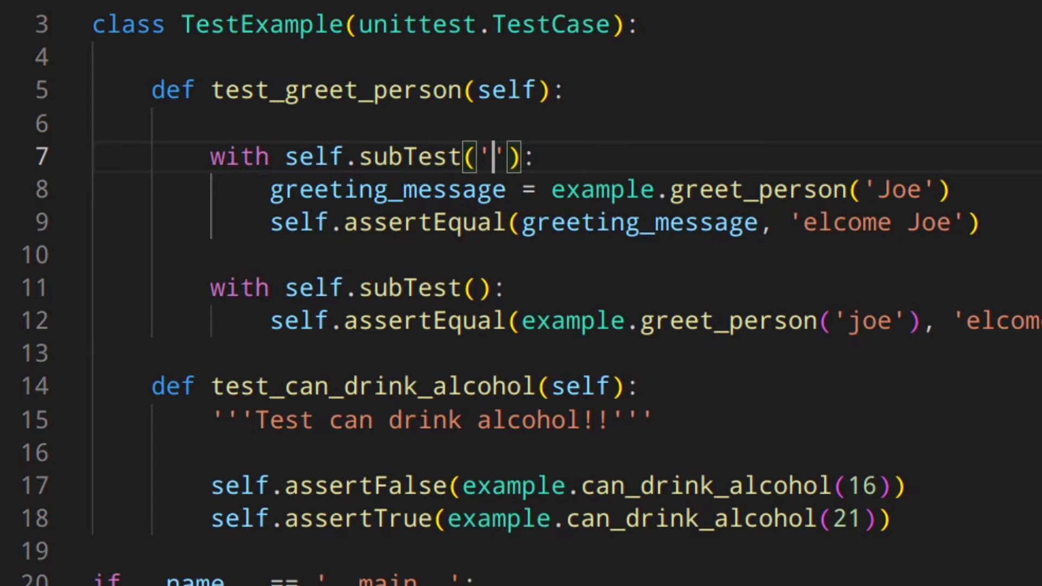
{"action": "type", "text": "Uppe"}
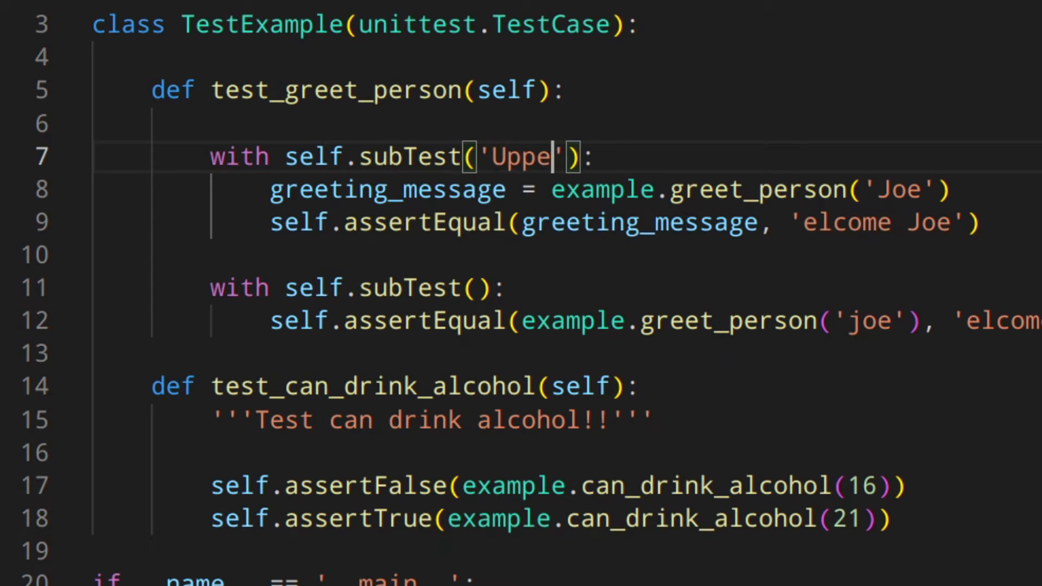
{"action": "type", "text": "rcase J"}
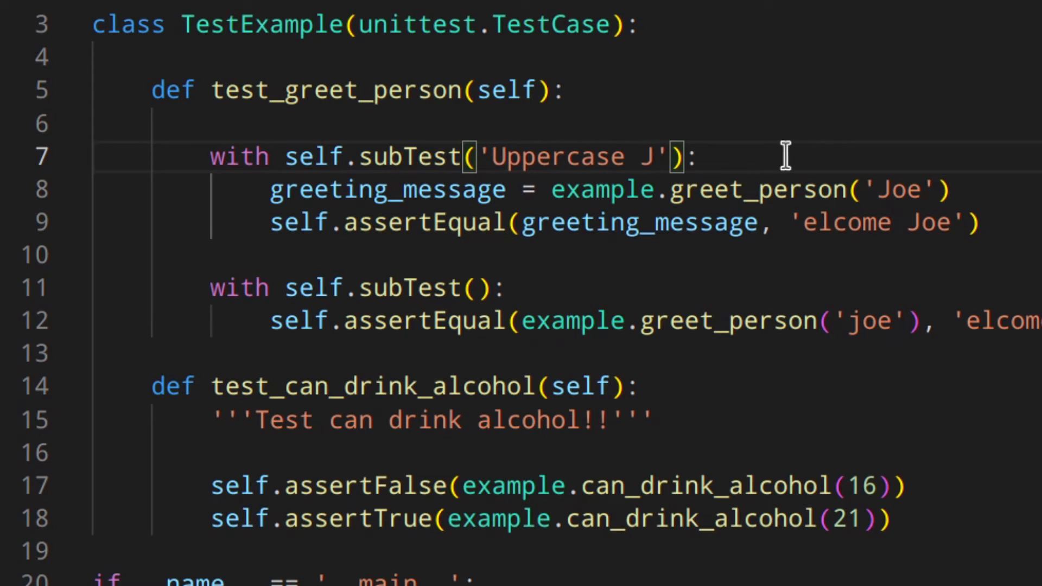
{"action": "left_click", "coordinate": [479, 288]}
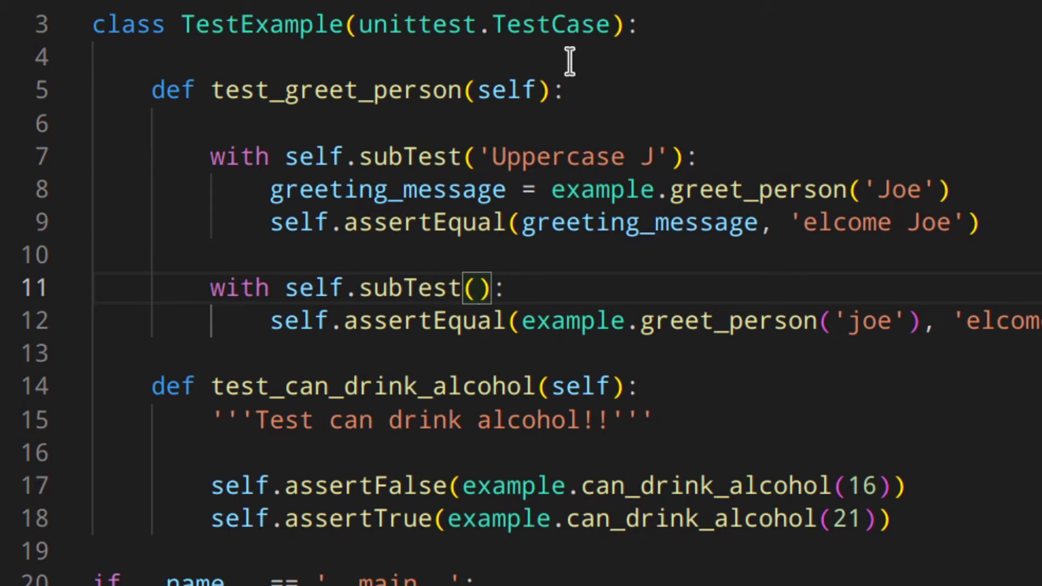
{"action": "type", "text": "'Lowercase "}
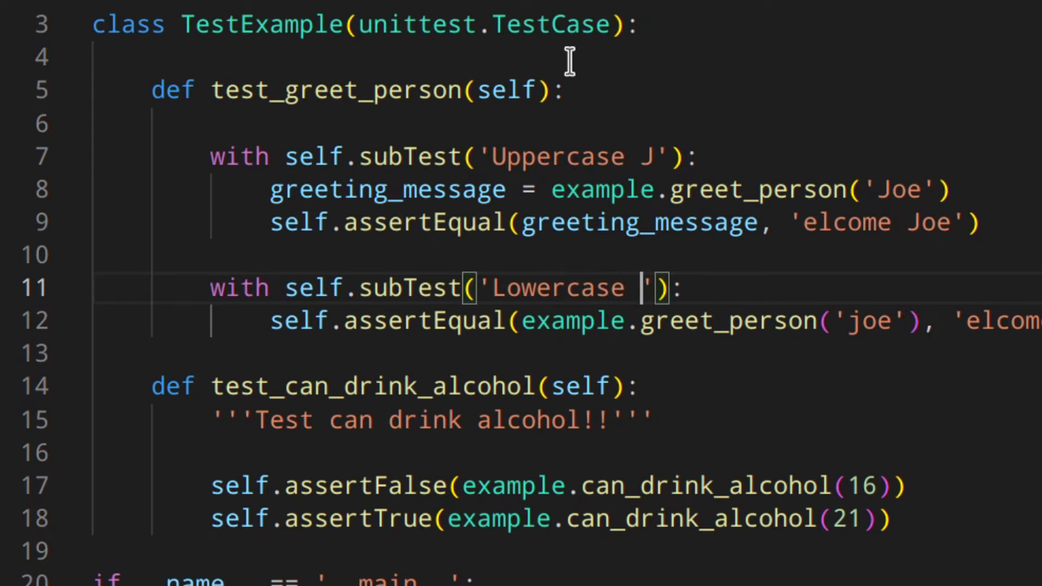
{"action": "type", "text": "jh"}
{"action": "key", "text": "BackSpace"}
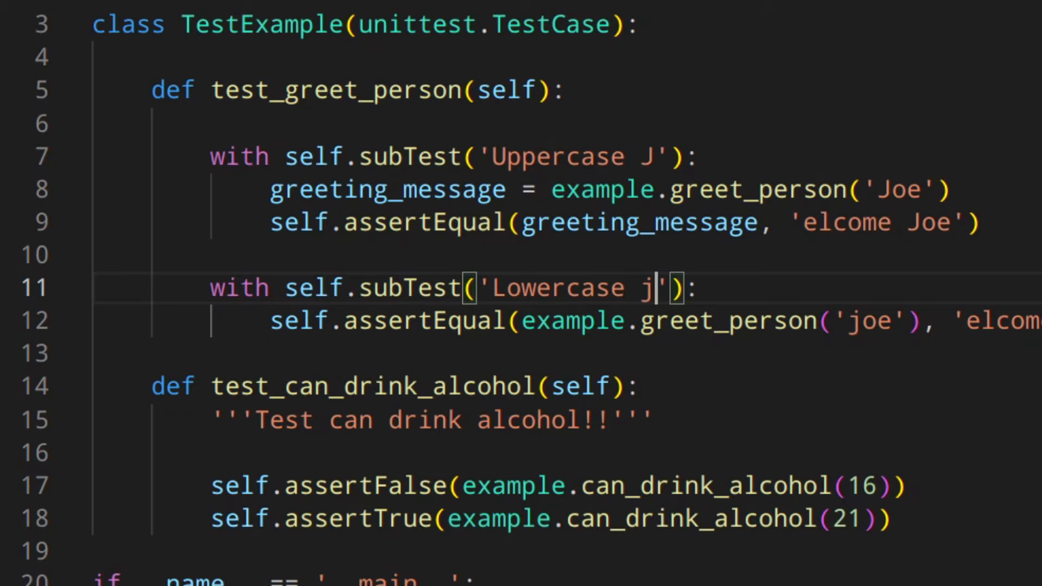
{"action": "key", "text": "End"}
Step: Clear the terminal, run python test_example.py and review the Uppercase J failure report
{"action": "key", "text": "ctrl+grave"}
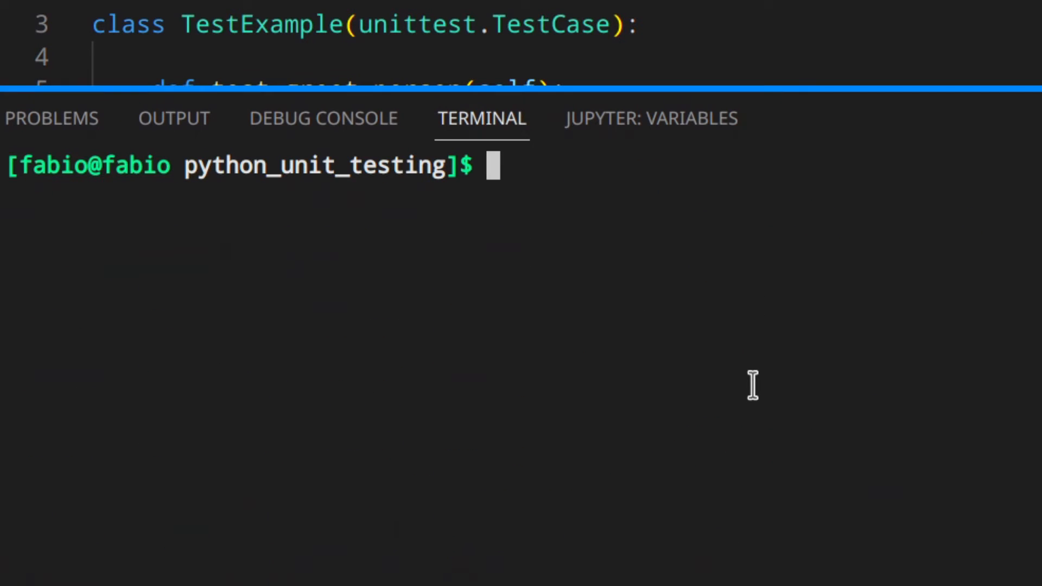
{"action": "type", "text": "clear"}
{"action": "key", "text": "Return"}
{"action": "type", "text": "python test_example.py"}
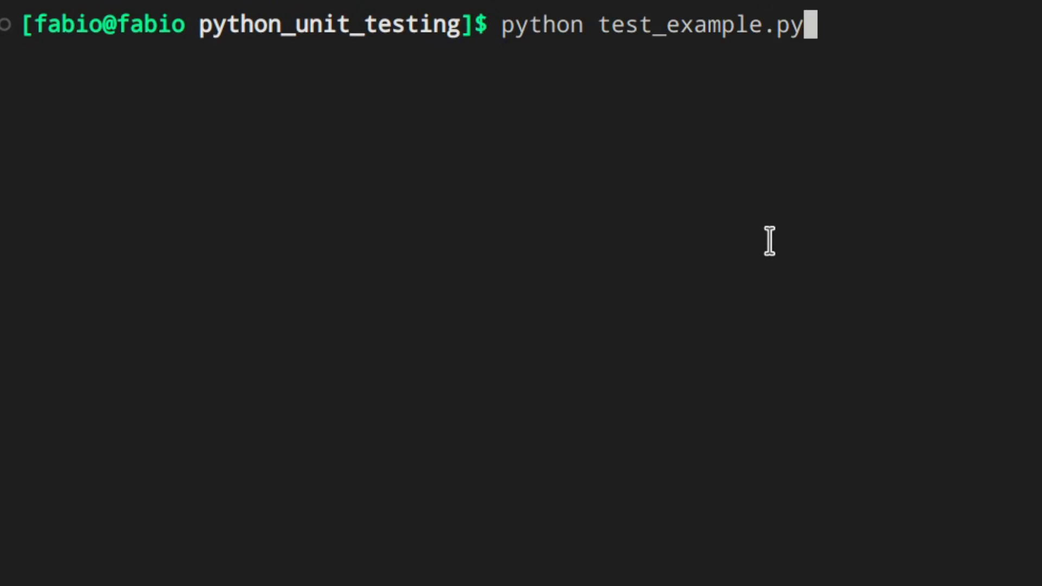
{"action": "key", "text": "Return"}
{"action": "scroll", "coordinate": [381, 453], "scroll_direction": "up", "scroll_amount": 1}
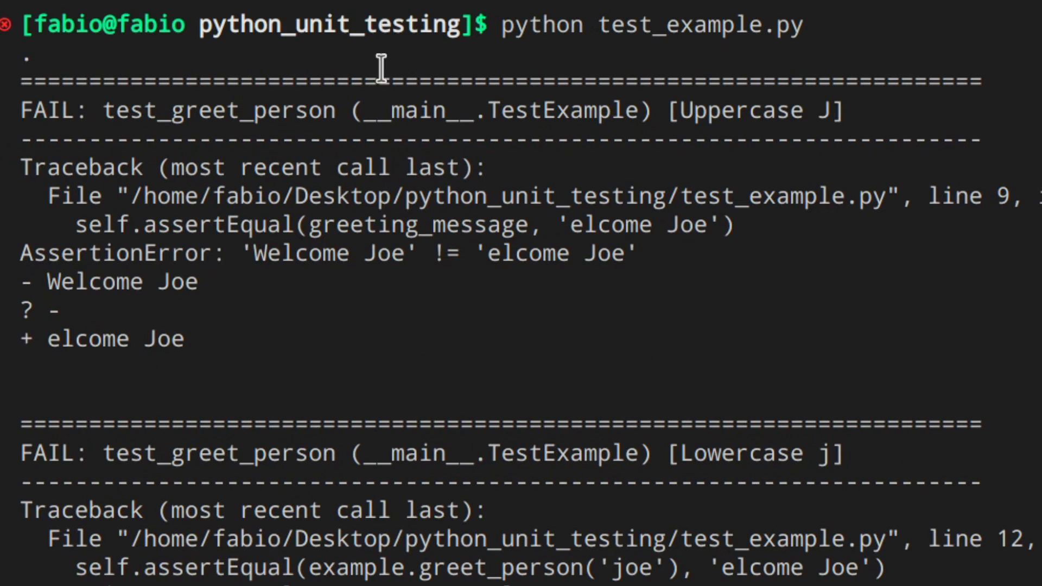
{"action": "scroll", "coordinate": [521, 293], "scroll_direction": "down", "scroll_amount": 1}
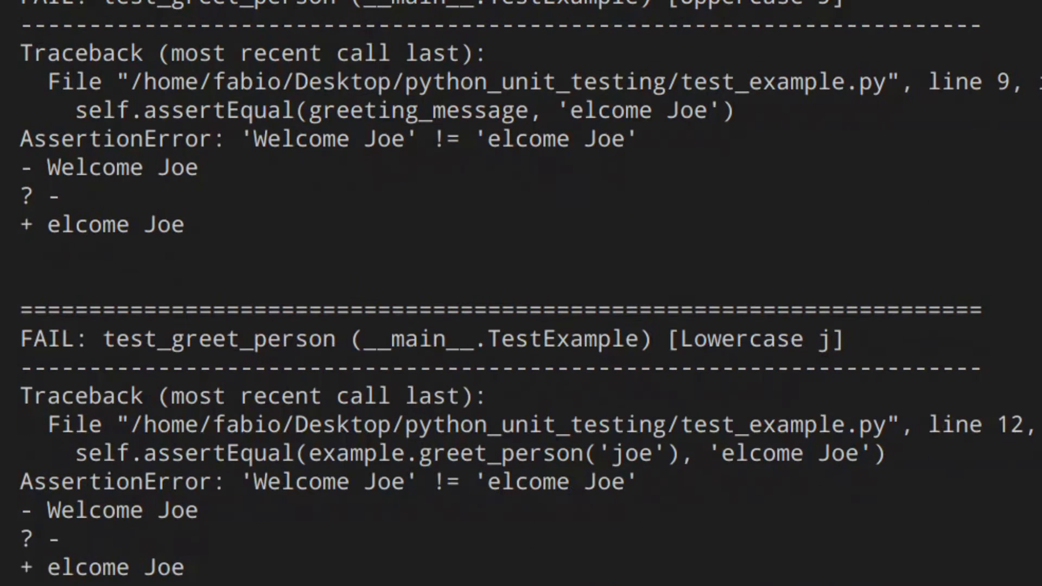
{"action": "scroll", "coordinate": [86, 47], "scroll_direction": "up", "scroll_amount": 1}
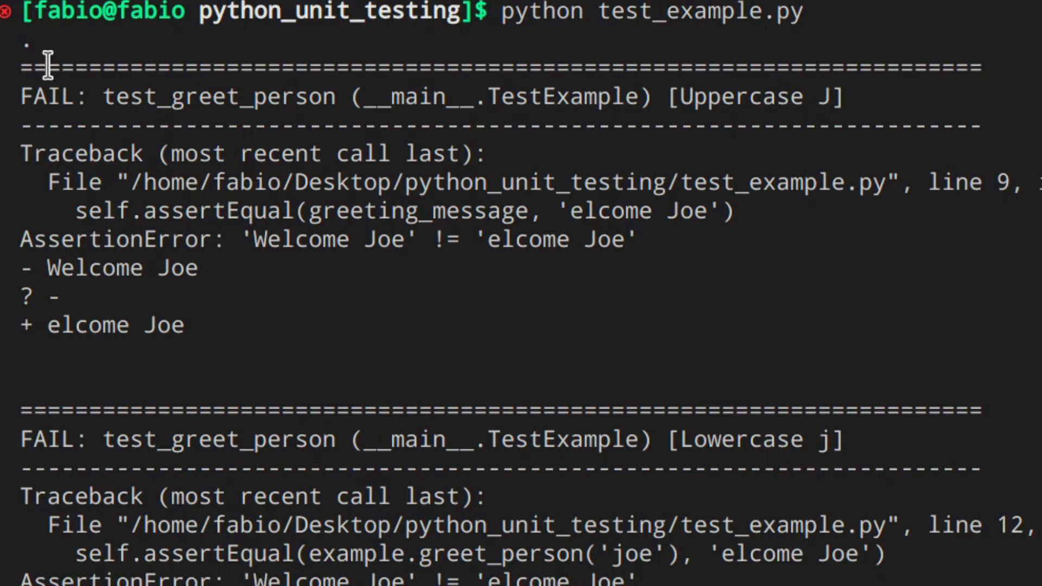
{"action": "left_click_drag", "start_coordinate": [44, 51], "coordinate": [22, 49]}
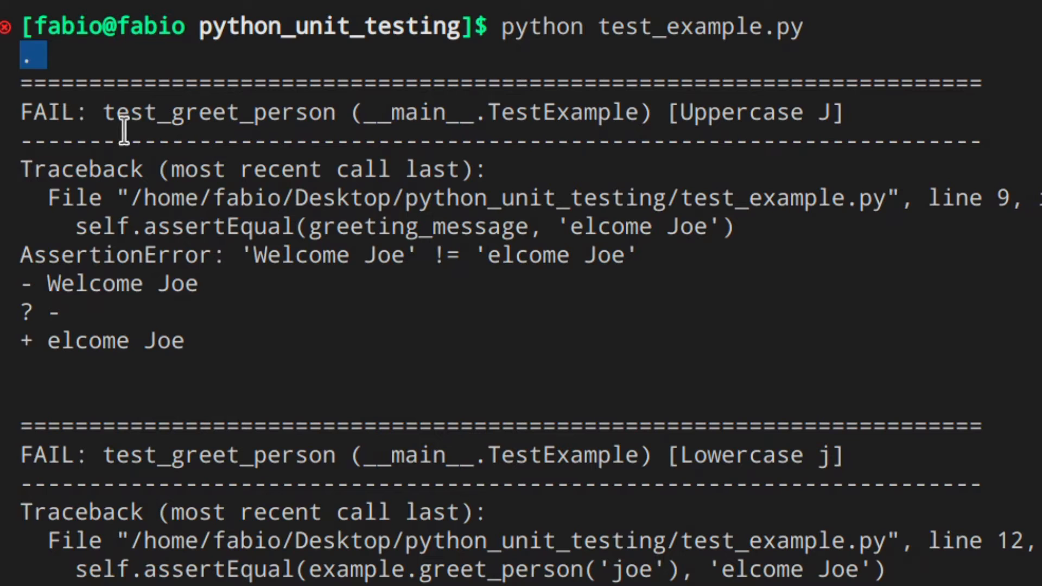
{"action": "left_click_drag", "start_coordinate": [24, 112], "coordinate": [251, 342]}
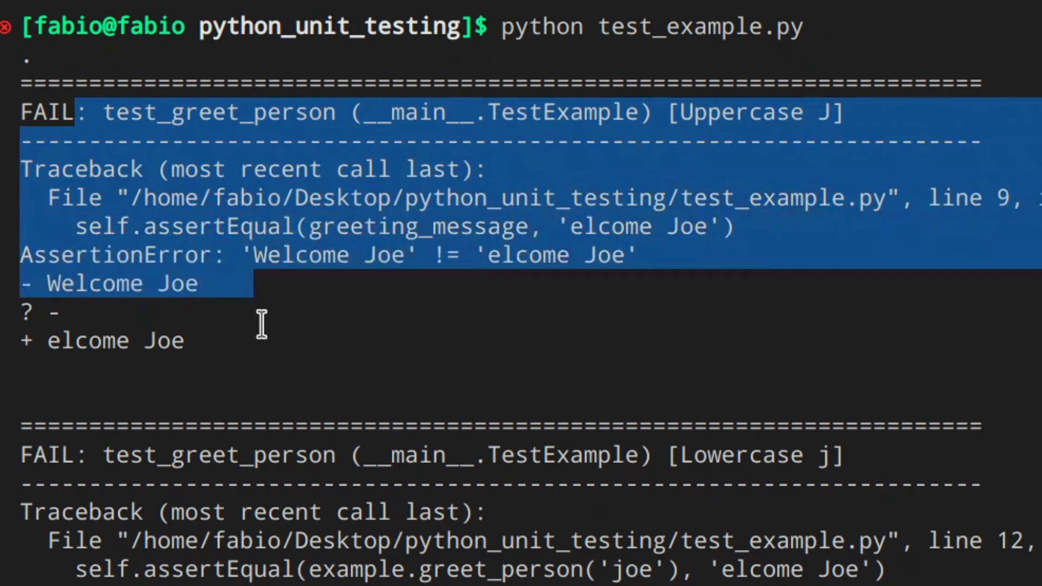
{"action": "left_click", "coordinate": [119, 117]}
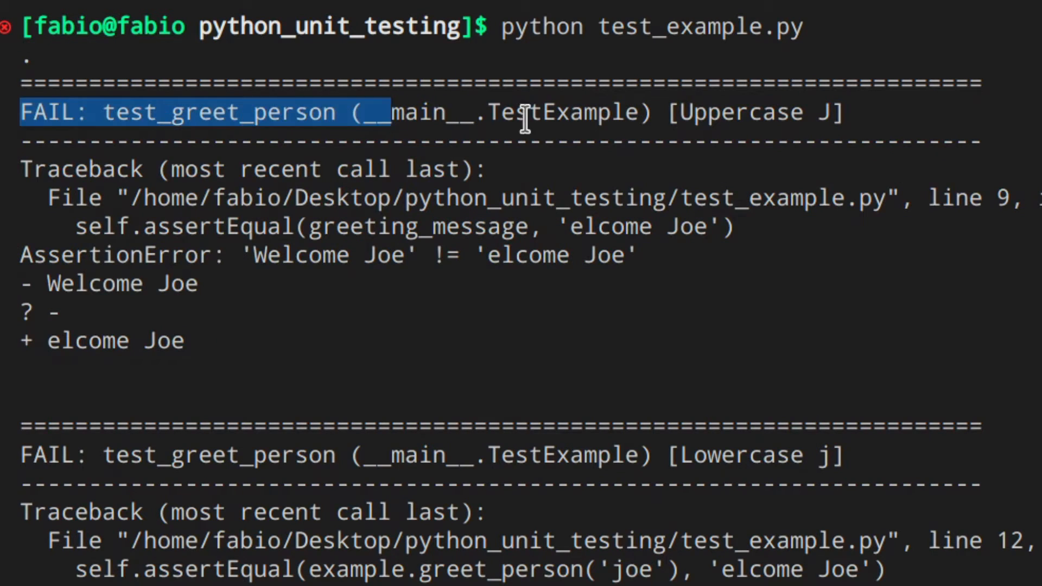
{"action": "left_click_drag", "start_coordinate": [24, 117], "coordinate": [884, 108]}
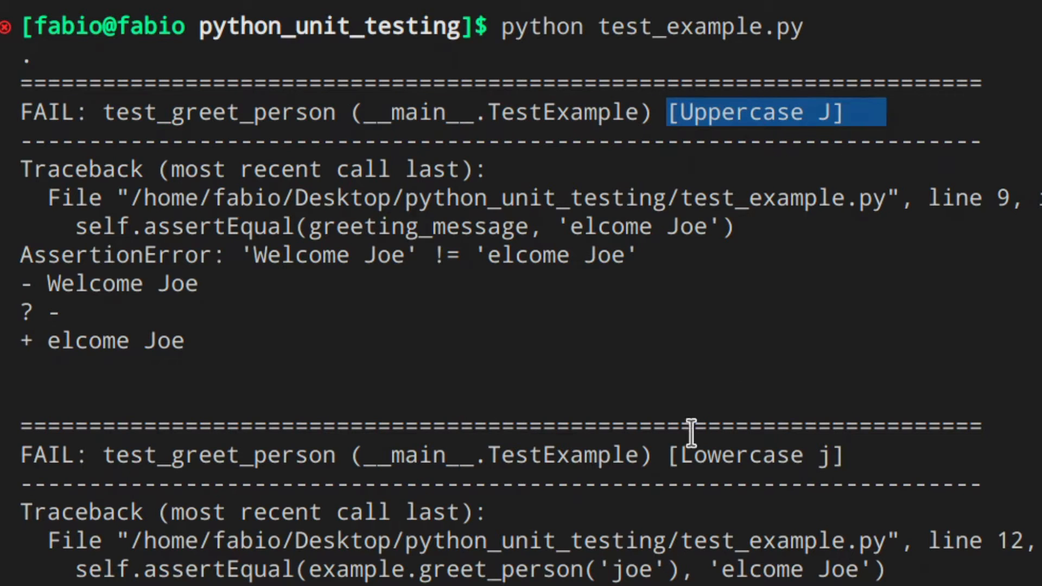
{"action": "scroll", "coordinate": [677, 388], "scroll_direction": "down", "scroll_amount": 1}
{"action": "left_click_drag", "start_coordinate": [656, 376], "coordinate": [885, 377]}
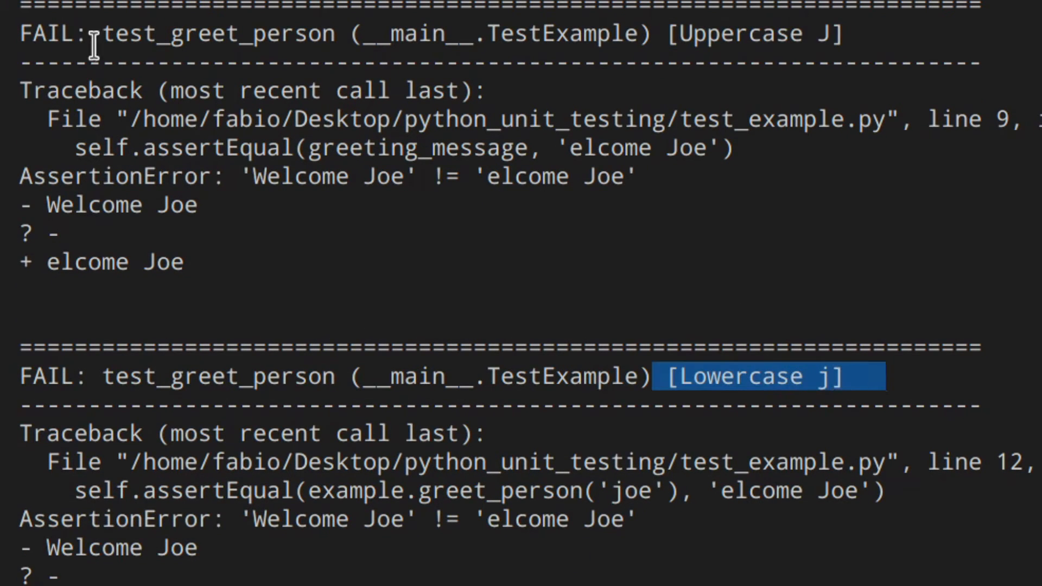
Step: Review the Lowercase j failure traceback and match lines 9 and 12 to the two subTest code blocks
{"action": "left_click_drag", "start_coordinate": [91, 33], "coordinate": [215, 277]}
{"action": "left_click_drag", "start_coordinate": [159, 377], "coordinate": [234, 579]}
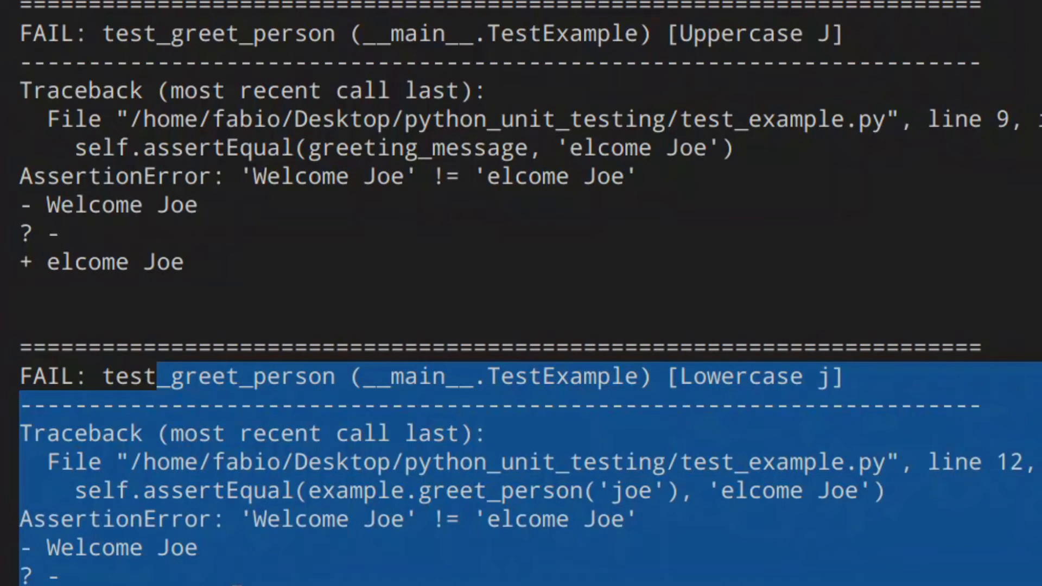
{"action": "left_click", "coordinate": [462, 177]}
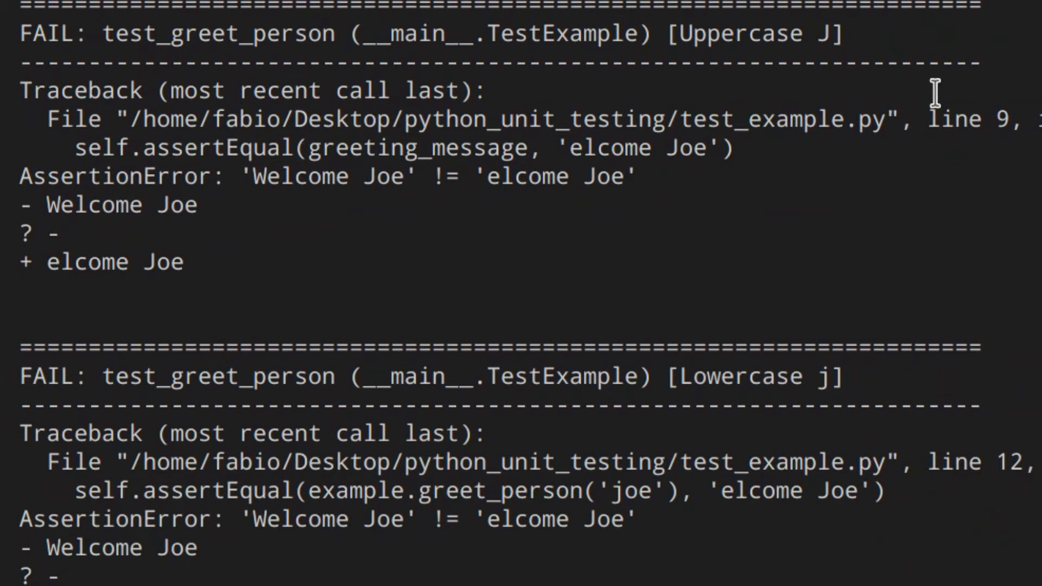
{"action": "left_click_drag", "start_coordinate": [928, 119], "coordinate": [1022, 119]}
{"action": "left_click_drag", "start_coordinate": [928, 462], "coordinate": [1034, 461]}
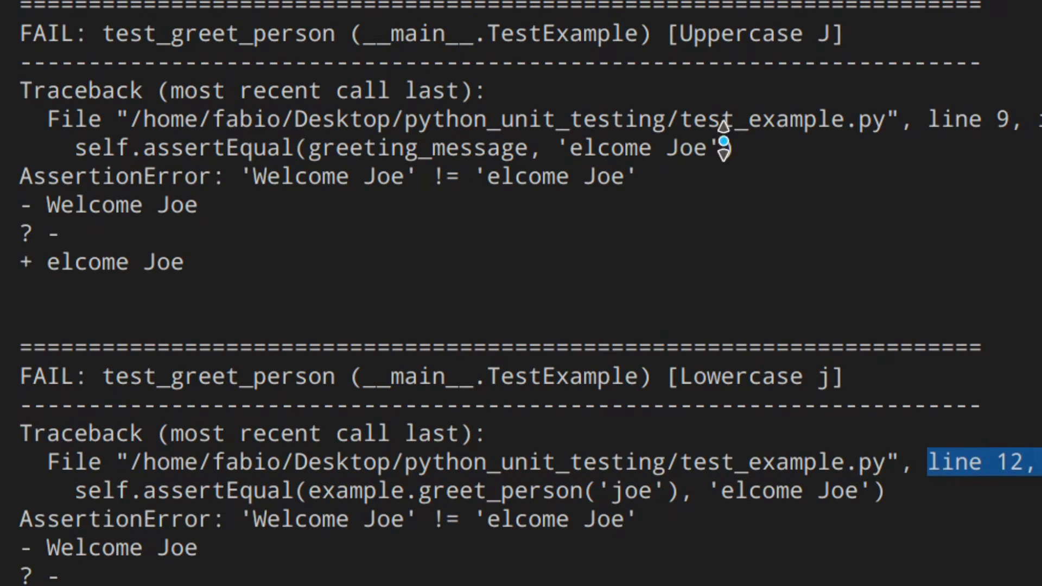
{"action": "left_click_drag", "start_coordinate": [273, 52], "coordinate": [688, 118]}
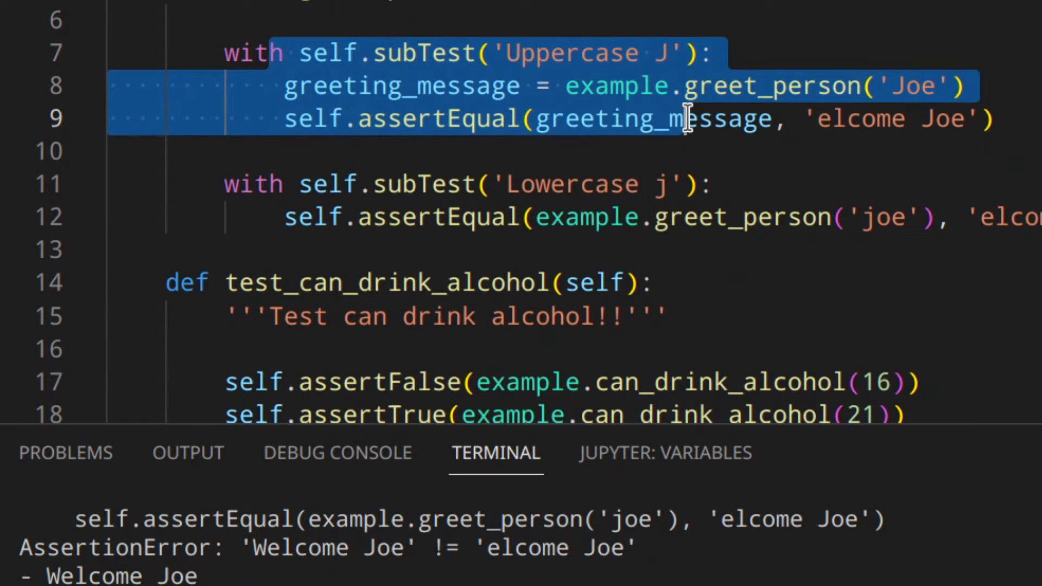
{"action": "left_click_drag", "start_coordinate": [328, 184], "coordinate": [494, 218]}
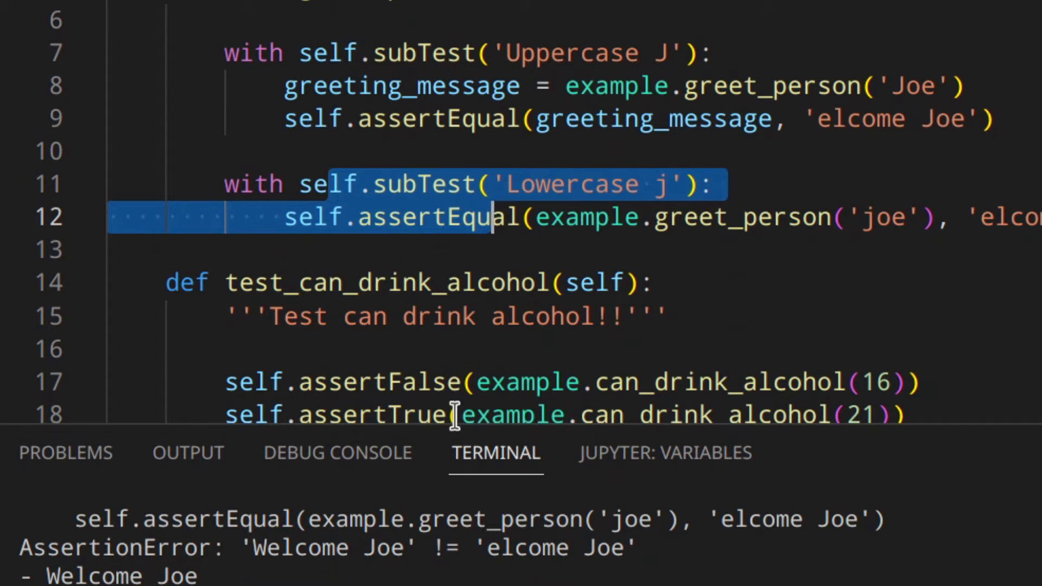
Step: Enlarge the terminal to confirm Ran 2 tests with failures=2, then shrink it to show the code again
{"action": "left_click_drag", "start_coordinate": [458, 419], "coordinate": [466, 33]}
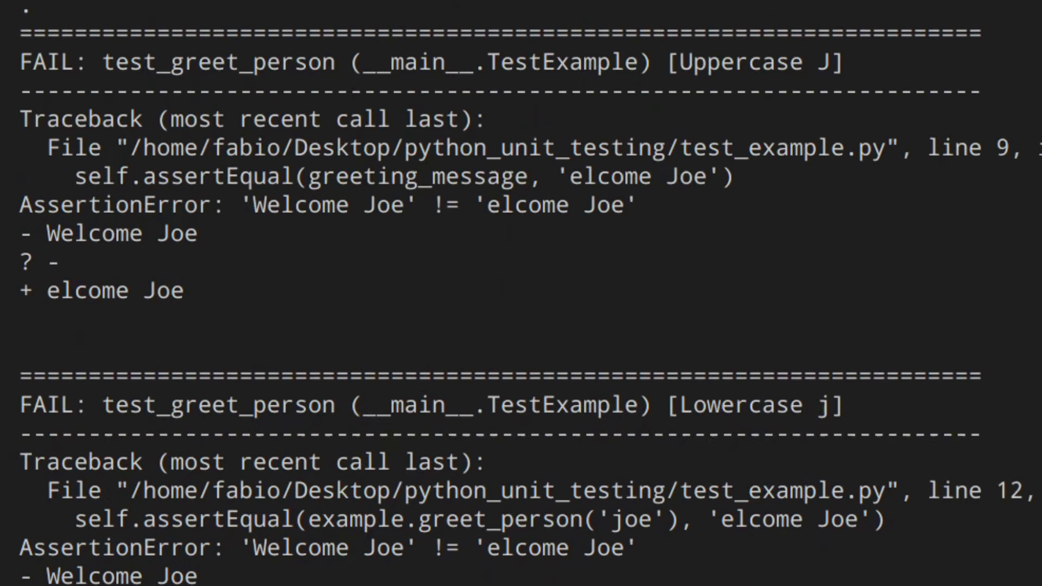
{"action": "left_click_drag", "start_coordinate": [49, 233], "coordinate": [214, 245]}
{"action": "scroll", "coordinate": [102, 332], "scroll_direction": "down", "scroll_amount": 2}
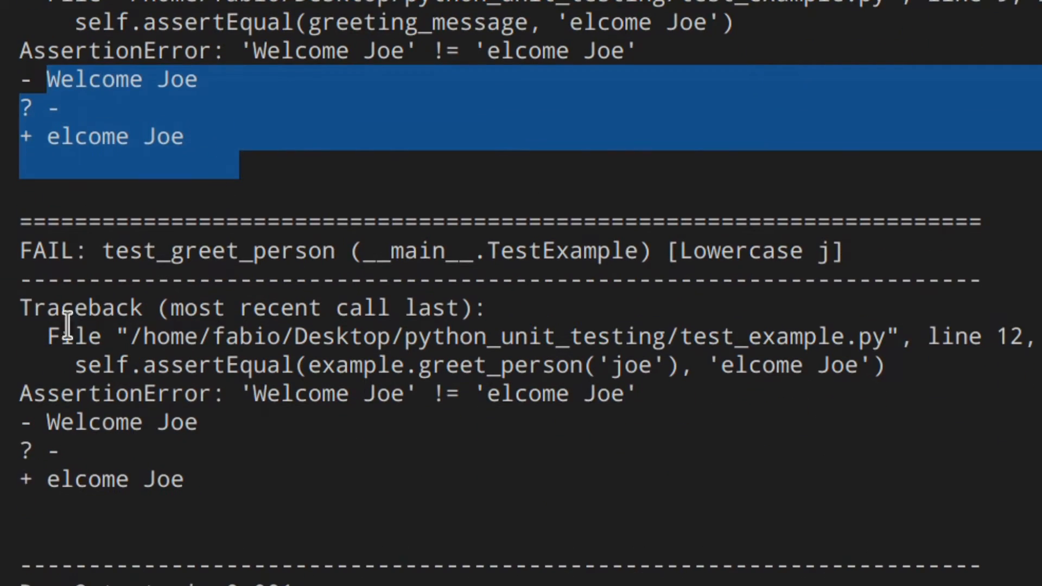
{"action": "left_click_drag", "start_coordinate": [86, 395], "coordinate": [139, 444]}
{"action": "left_click_drag", "start_coordinate": [145, 221], "coordinate": [277, 450]}
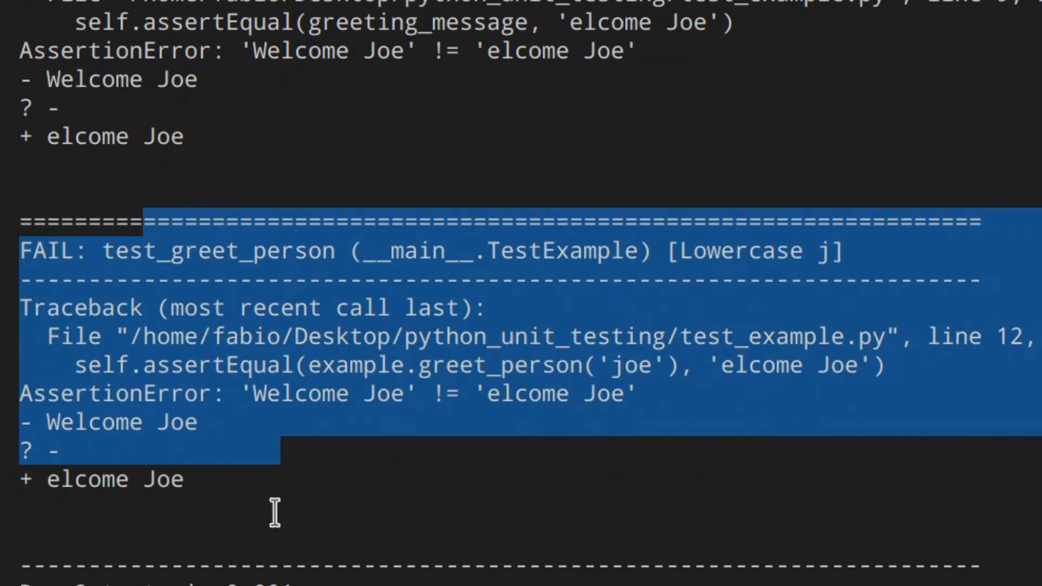
{"action": "scroll", "coordinate": [27, 562], "scroll_direction": "down", "scroll_amount": 1}
{"action": "scroll", "coordinate": [28, 521], "scroll_direction": "down", "scroll_amount": 3}
{"action": "left_click_drag", "start_coordinate": [30, 484], "coordinate": [179, 483]}
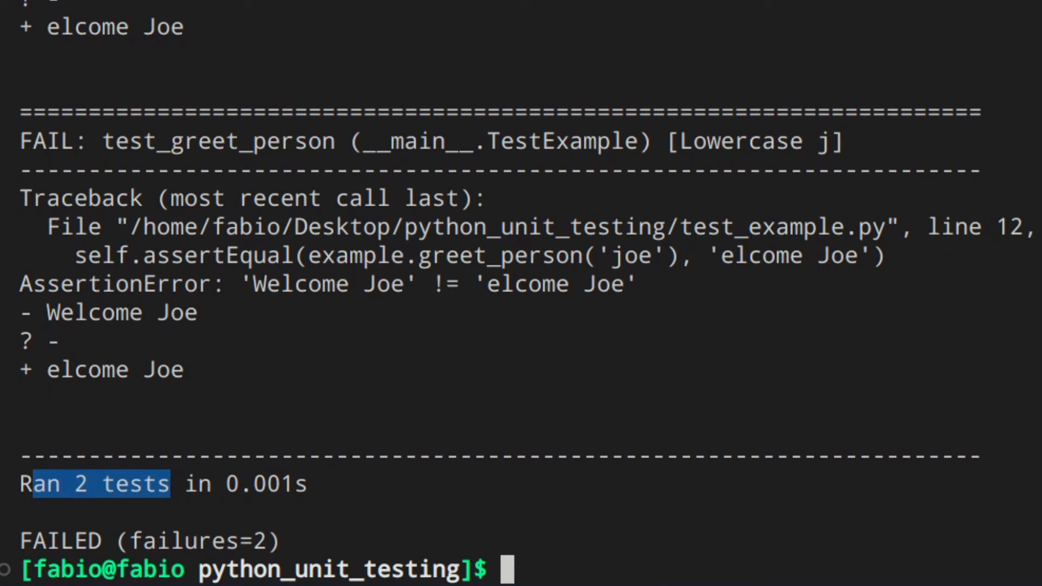
{"action": "left_click", "coordinate": [180, 484]}
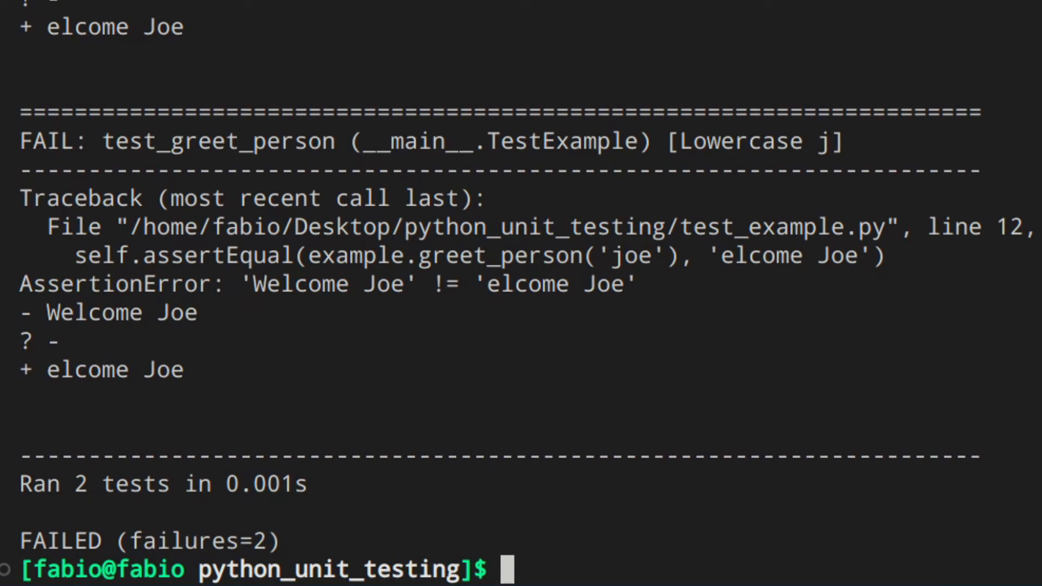
{"action": "double_click", "coordinate": [81, 484]}
{"action": "left_click_drag", "start_coordinate": [136, 537], "coordinate": [272, 533]}
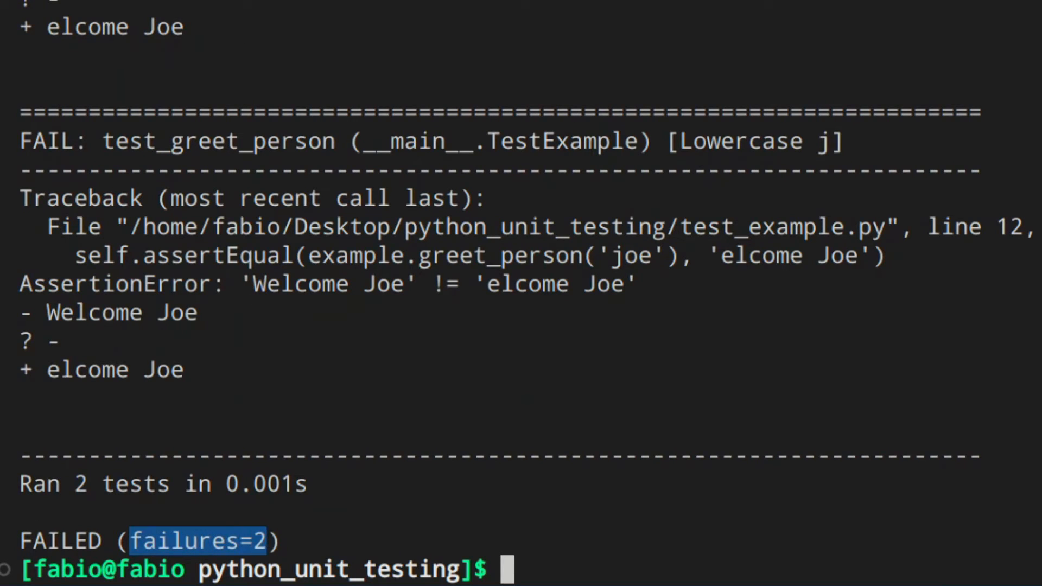
{"action": "left_click", "coordinate": [272, 537]}
{"action": "left_click_drag", "start_coordinate": [198, 112], "coordinate": [225, 372]}
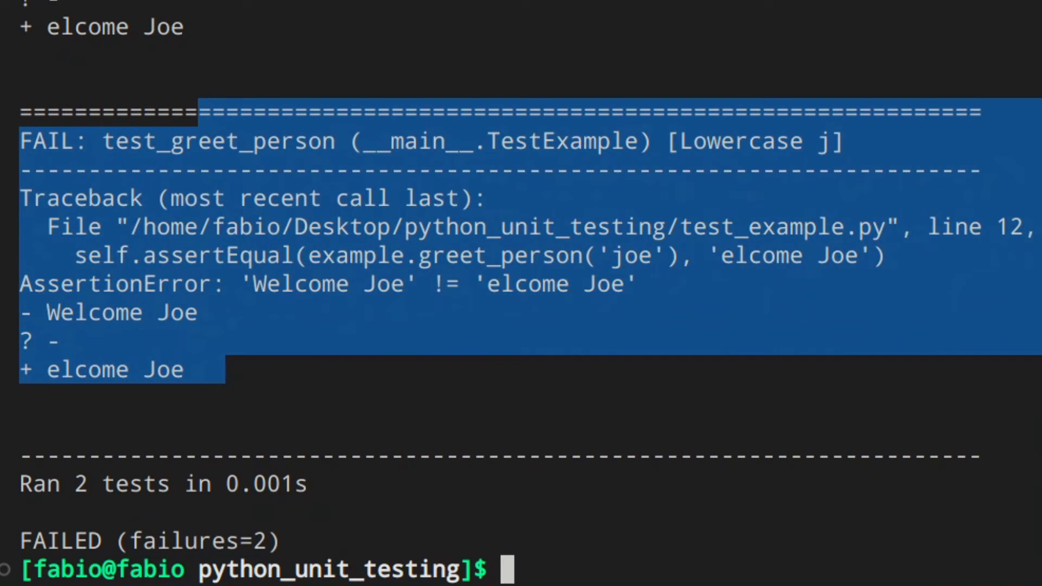
{"action": "left_click_drag", "start_coordinate": [632, 128], "coordinate": [607, 350]}
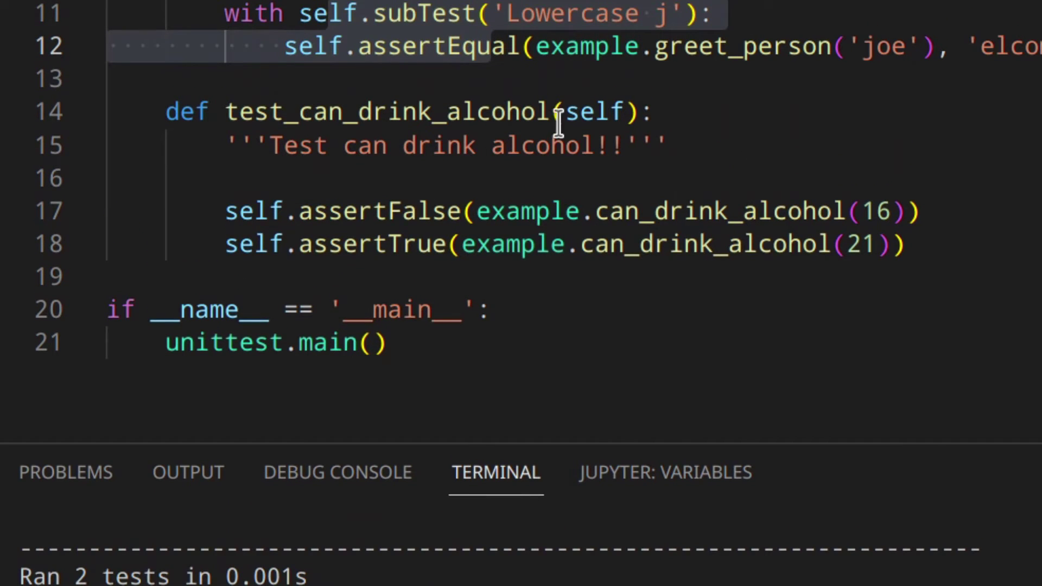
Step: Wrap the assertFalse check of test_can_drink_alcohol in a with self.subTest() block
{"action": "left_click", "coordinate": [358, 179]}
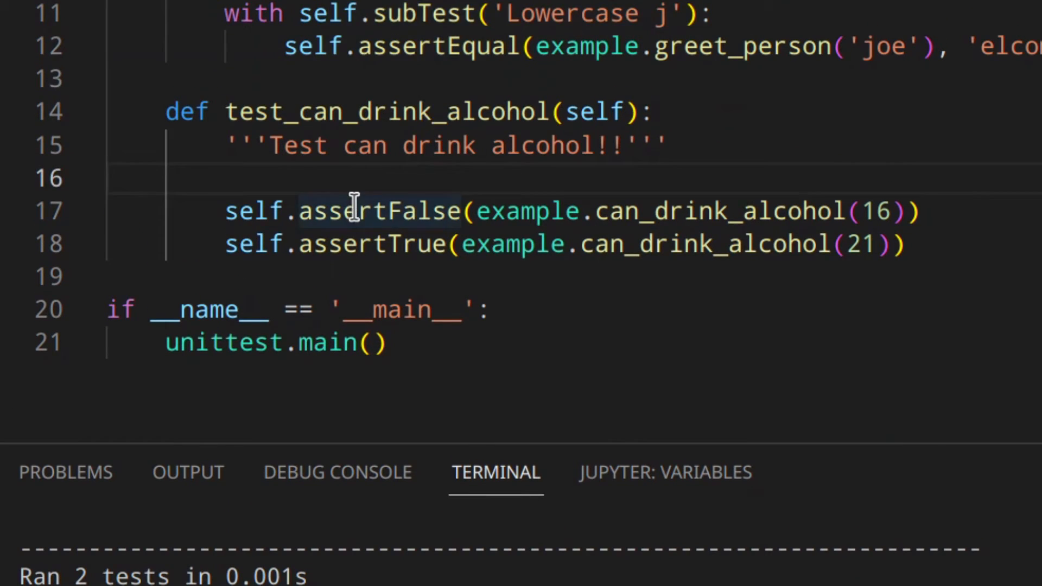
{"action": "key", "text": "Return"}
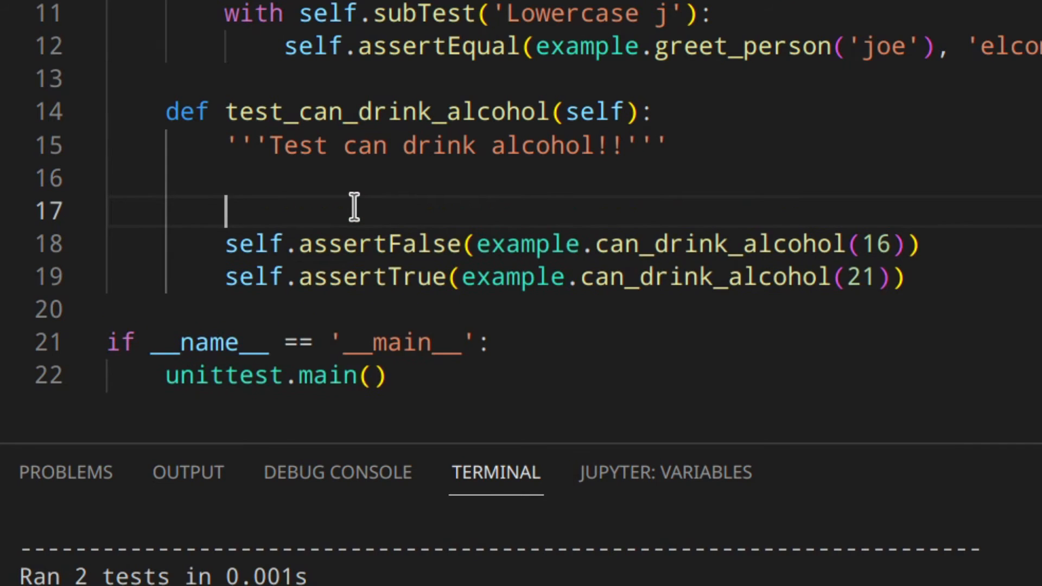
{"action": "type", "text": "with self."}
{"action": "key", "text": "Tab"}
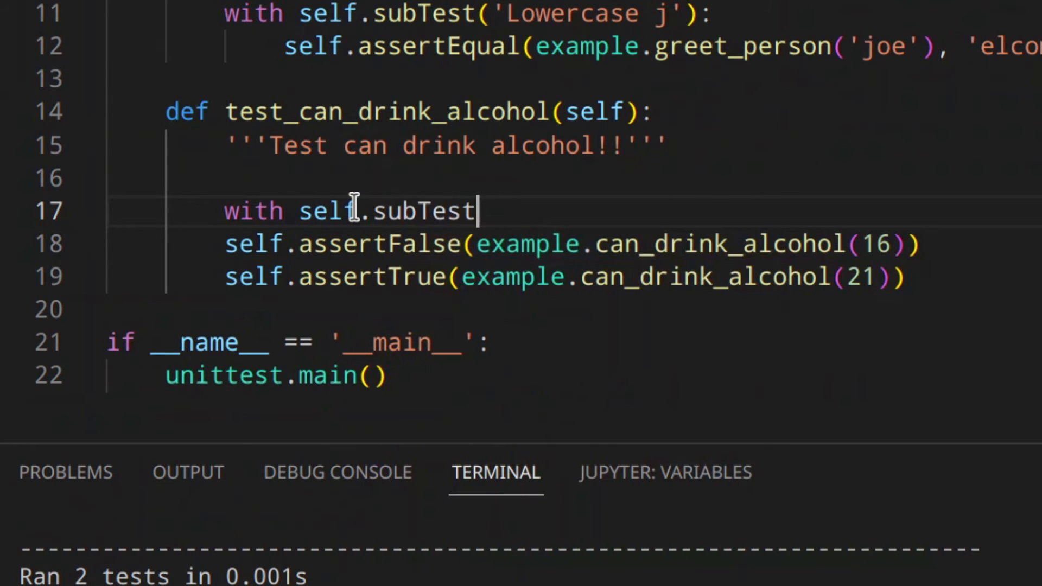
{"action": "type", "text": "():"}
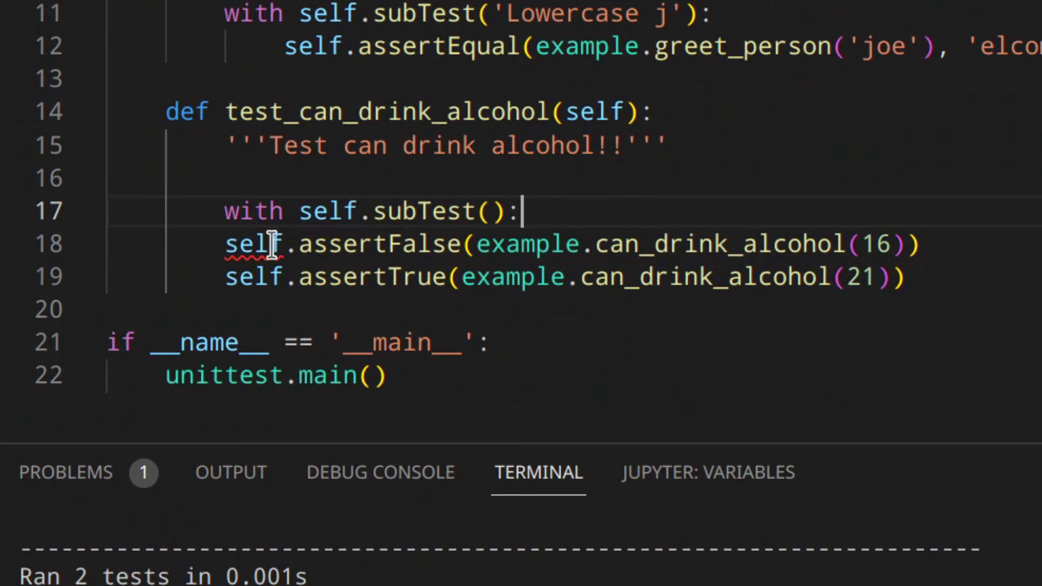
{"action": "left_click", "coordinate": [228, 241]}
{"action": "key", "text": "Tab"}
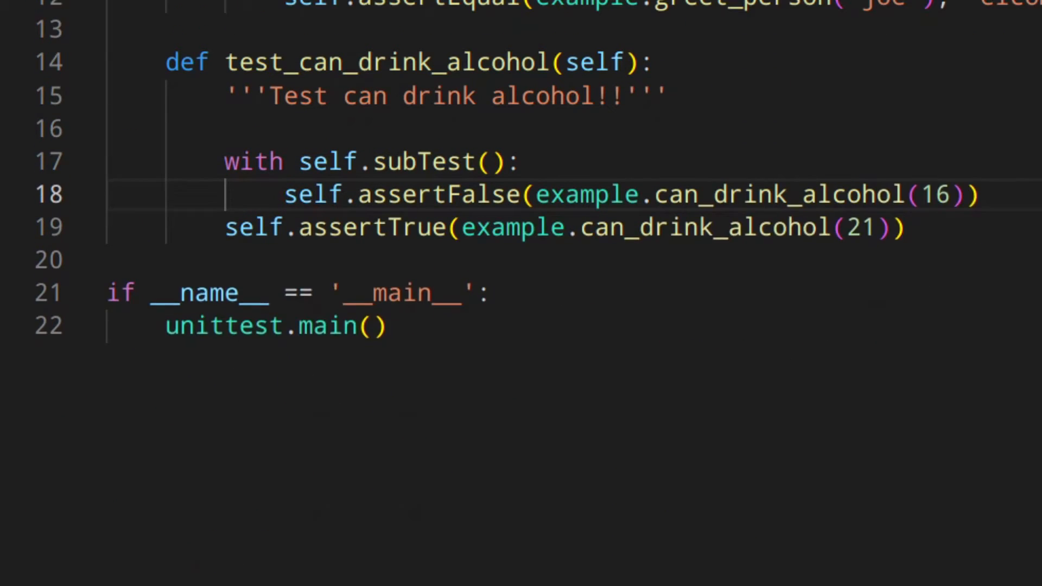
Step: Wrap the age-21 assertTrue check in its own with self.subTest() block
{"action": "left_click", "coordinate": [1038, 223]}
{"action": "key", "text": "Return"}
{"action": "key", "text": "BackSpace"}
{"action": "type", "text": "with"}
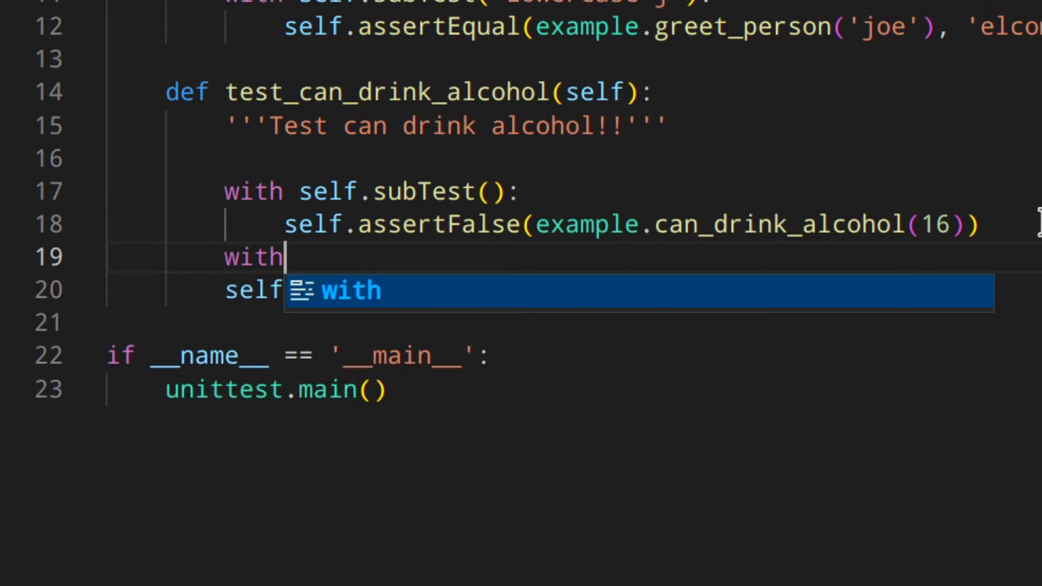
{"action": "type", "text": " self.su"}
{"action": "key", "text": "Tab"}
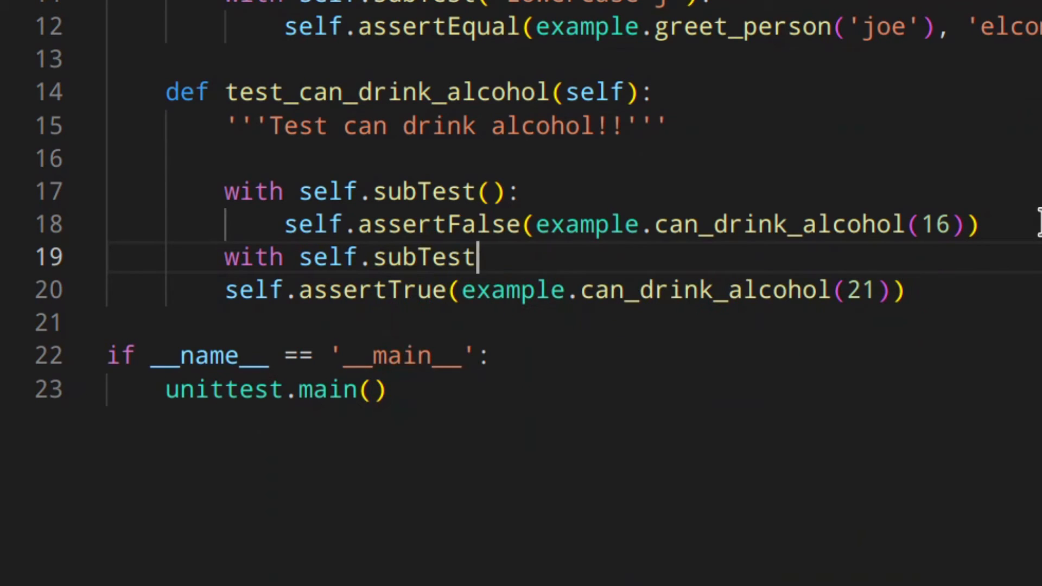
{"action": "type", "text": "():"}
{"action": "left_click", "coordinate": [227, 289]}
{"action": "key", "text": "Tab"}
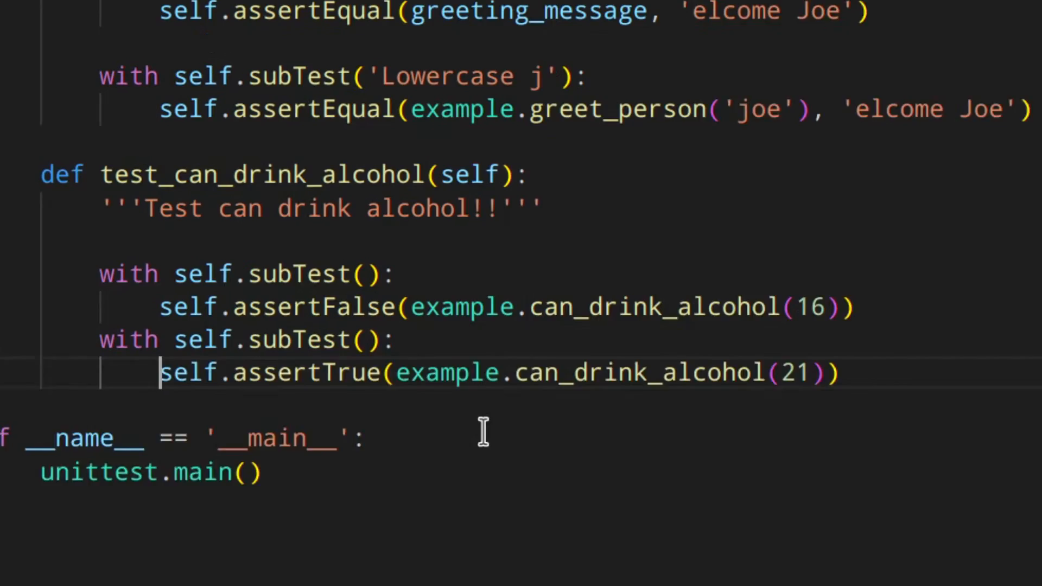
Step: Restore the W so both greet_person assertions expect 'Welcome Joe', then bring up the terminal
{"action": "left_click", "coordinate": [824, 231]}
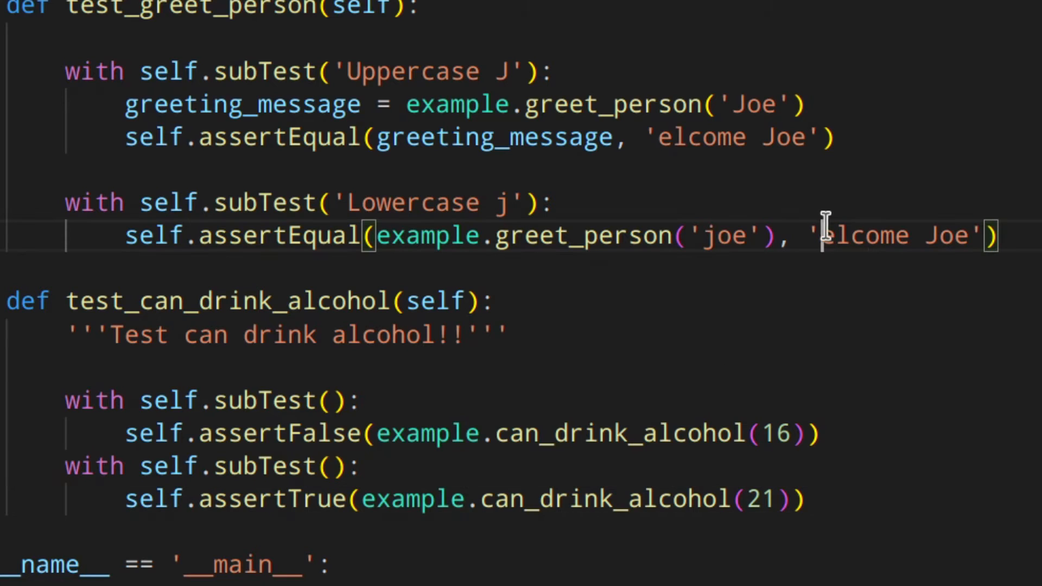
{"action": "type", "text": "W"}
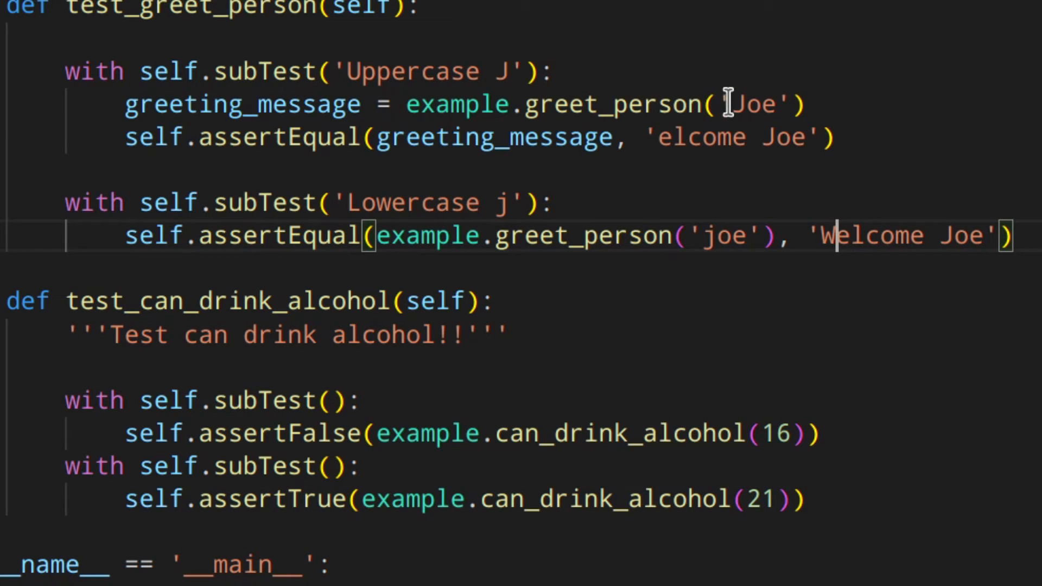
{"action": "left_click", "coordinate": [657, 135]}
{"action": "type", "text": "W"}
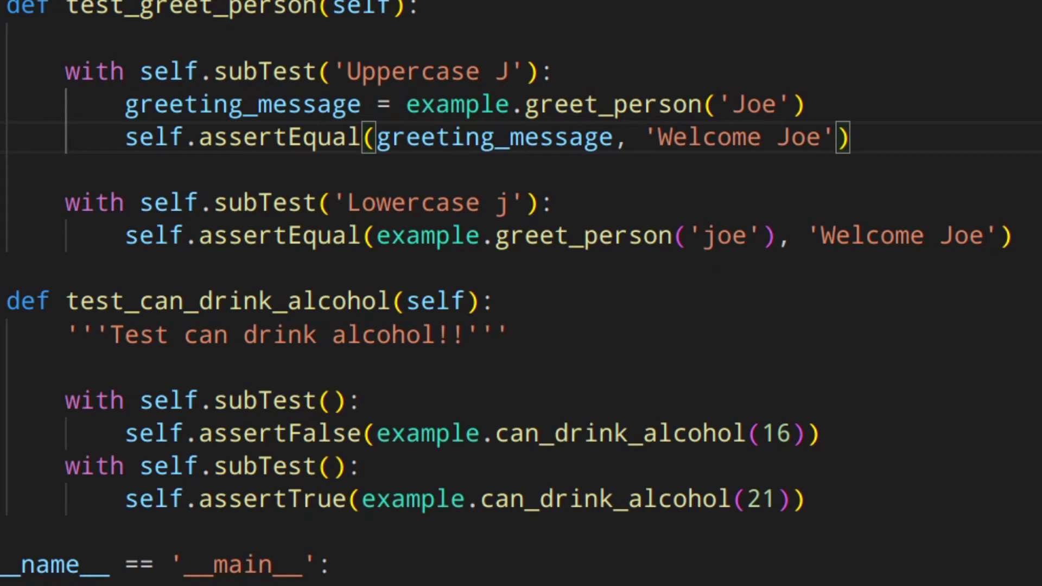
{"action": "key", "text": "ctrl+grave"}
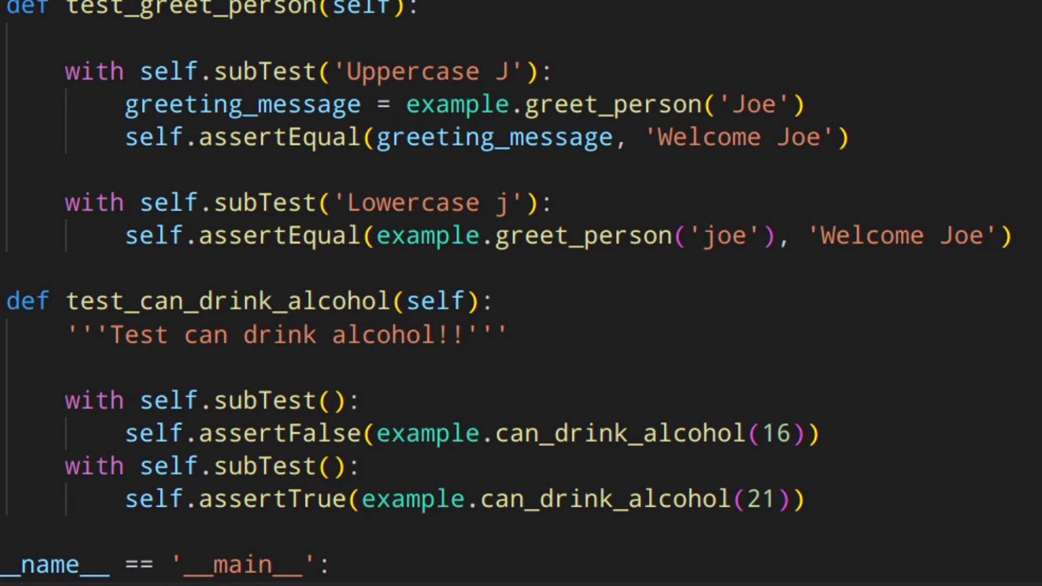
Step: Run clear and python test_example.py, confirm both tests pass with two dots, and return to the code
{"action": "left_click_drag", "start_coordinate": [418, 555], "coordinate": [419, 70]}
{"action": "type", "text": "clear"}
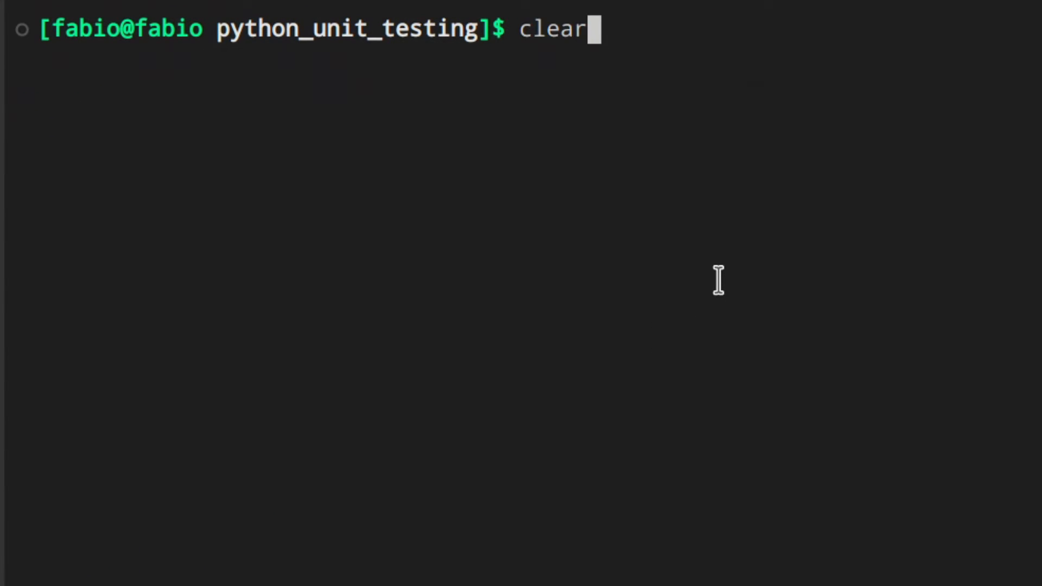
{"action": "key", "text": "Return"}
{"action": "type", "text": "python test_example.py"}
{"action": "key", "text": "Return"}
{"action": "left_click_drag", "start_coordinate": [37, 57], "coordinate": [86, 49]}
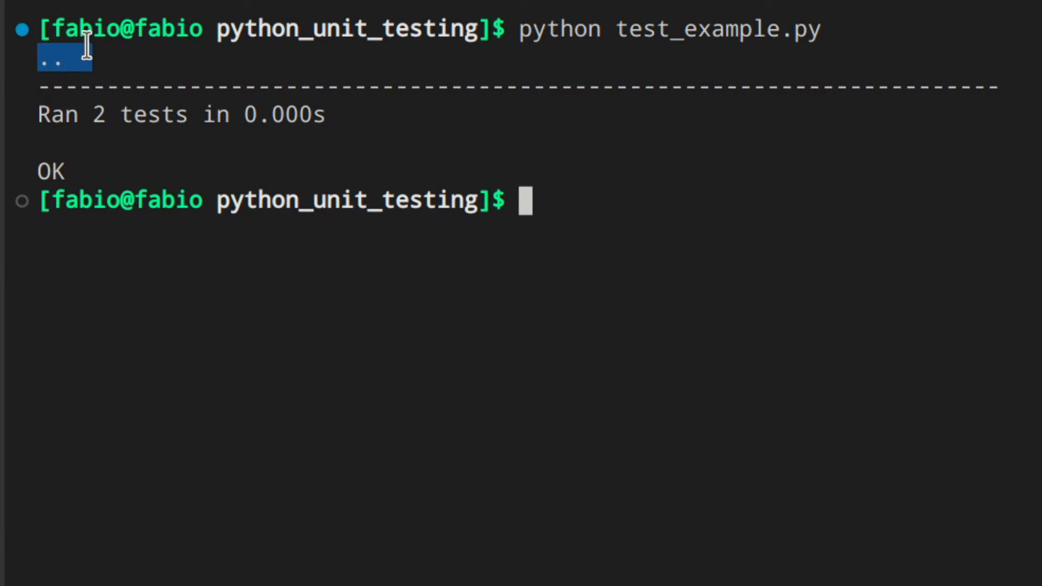
{"action": "left_click_drag", "start_coordinate": [375, 338], "coordinate": [399, 558]}
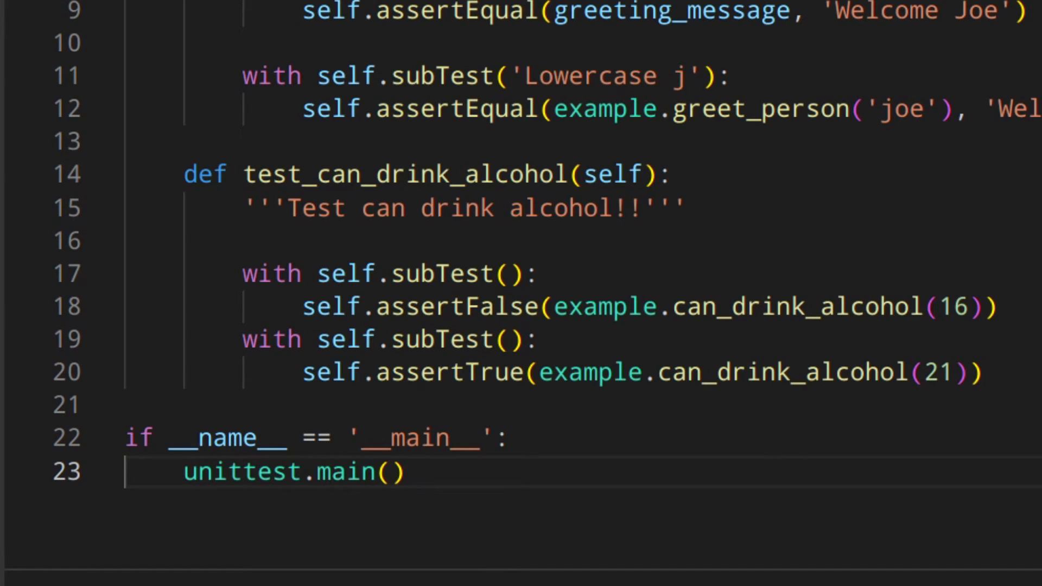
{"action": "scroll", "coordinate": [268, 31], "scroll_direction": "up", "scroll_amount": 1}
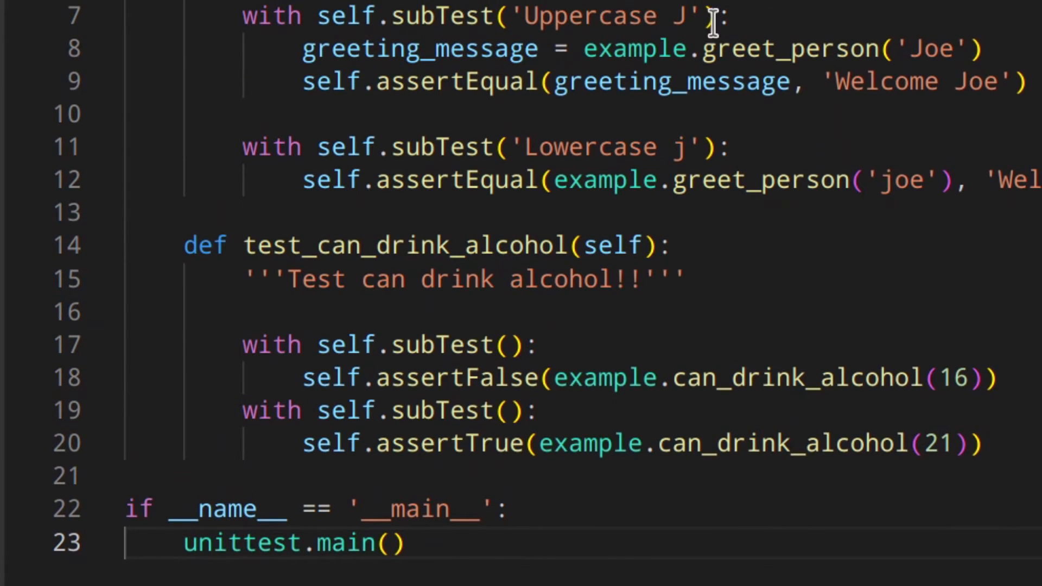
{"action": "scroll", "coordinate": [380, 86], "scroll_direction": "up", "scroll_amount": 2}
{"action": "left_click", "coordinate": [380, 86]}
{"action": "key", "text": "Tab"}
{"action": "type", "text": "i"}
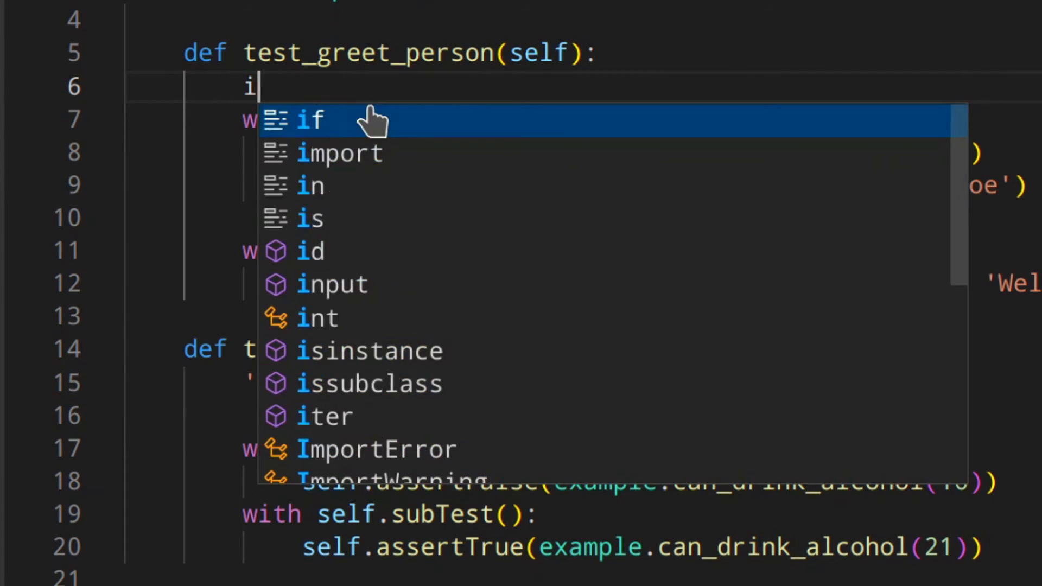
{"action": "type", "text": "nstance ="}
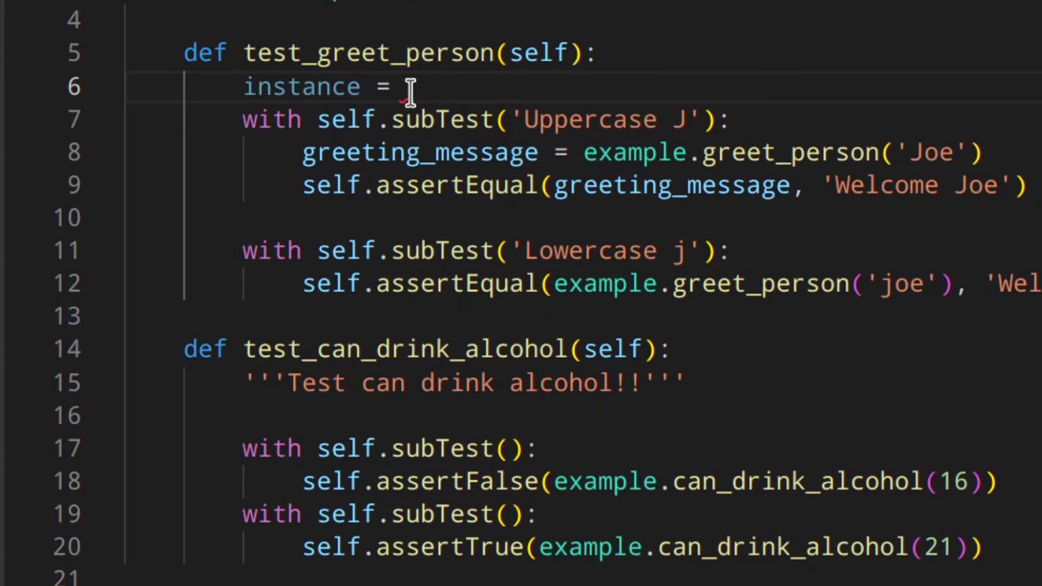
{"action": "left_click", "coordinate": [309, 415]}
{"action": "key", "text": "Tab"}
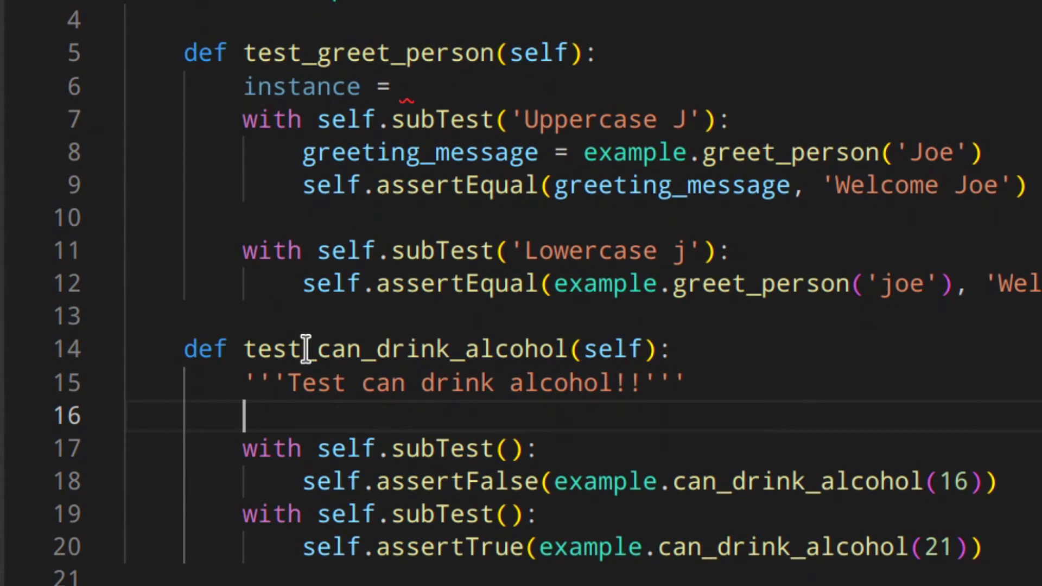
{"action": "type", "text": "instance"}
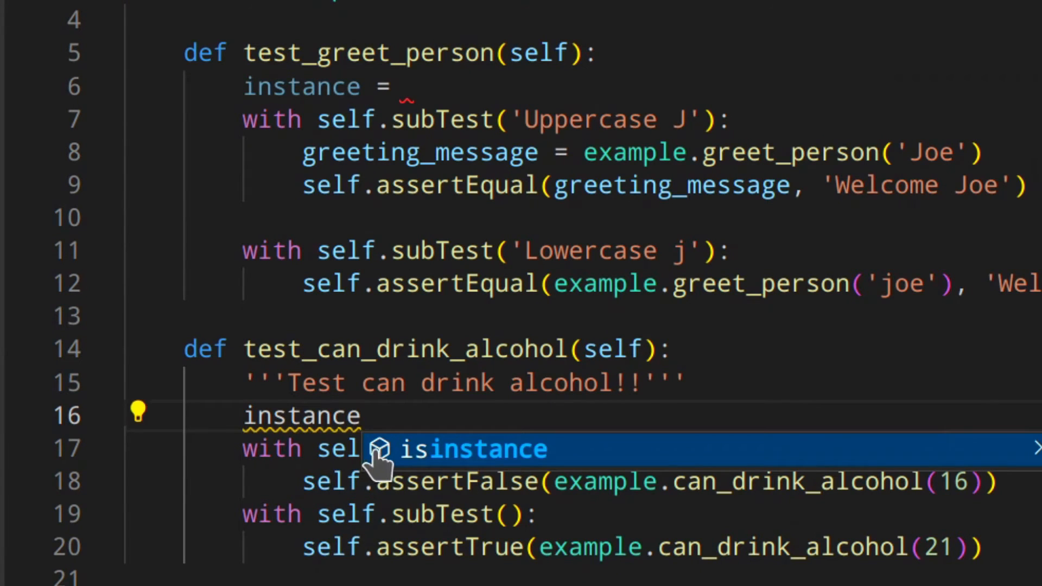
{"action": "left_click_drag", "start_coordinate": [491, 413], "coordinate": [65, 415]}
{"action": "key", "text": "BackSpace"}
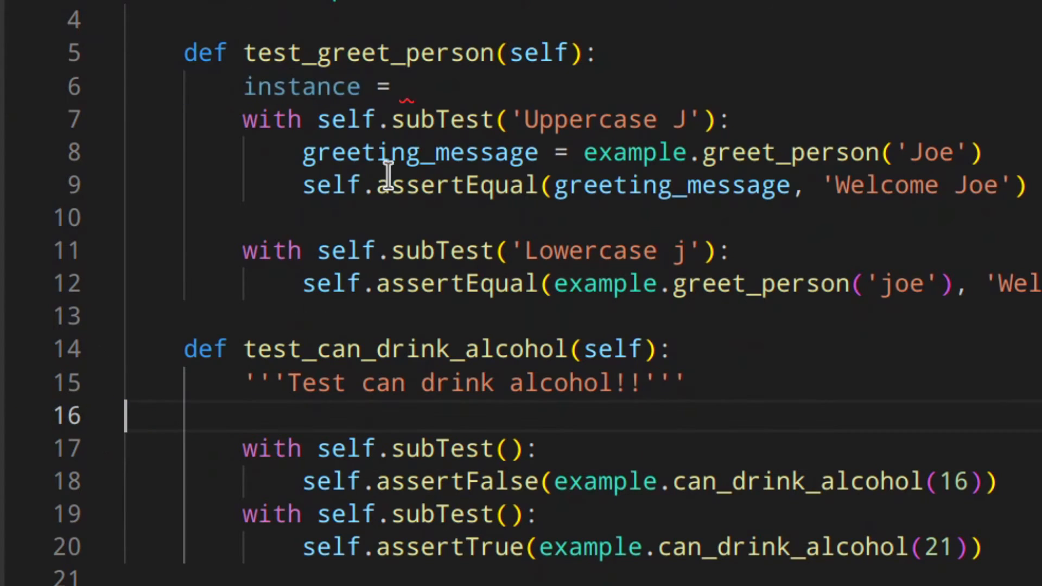
{"action": "key", "text": "BackSpace"}
{"action": "key", "text": "Return"}
{"action": "left_click_drag", "start_coordinate": [398, 87], "coordinate": [97, 89]}
{"action": "key", "text": "BackSpace"}
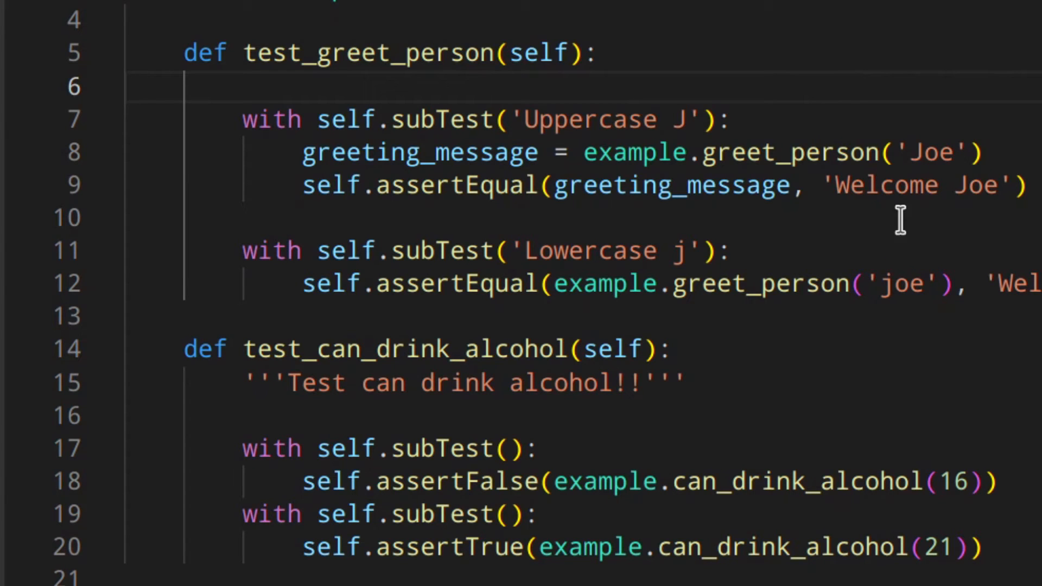
Step: Add a setUp method printing 'Set Up' with self.instance = RandomClass() and self.variable assignments
{"action": "left_click", "coordinate": [317, 19]}
{"action": "key", "text": "Return"}
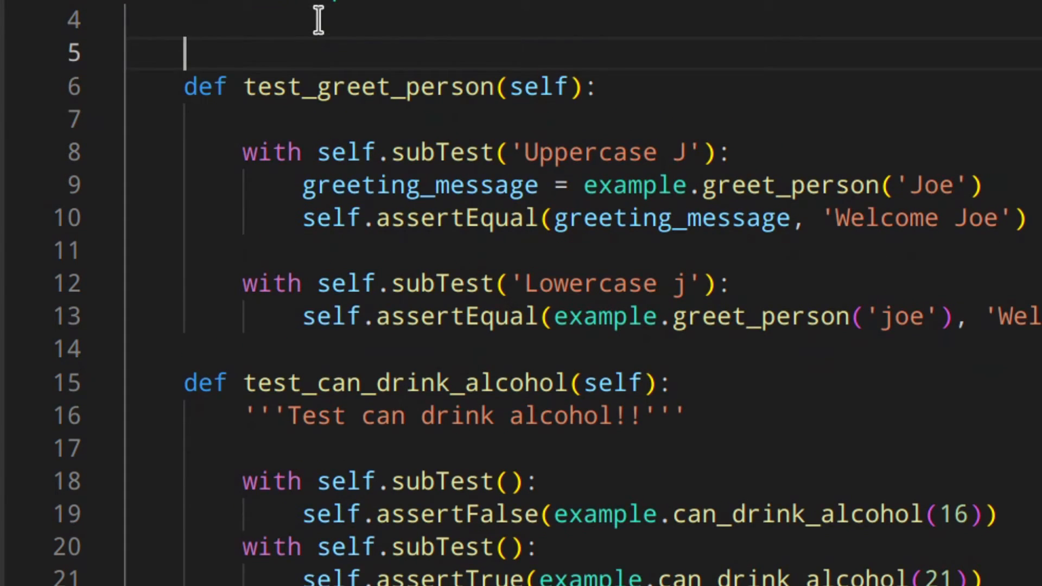
{"action": "type", "text": "def "}
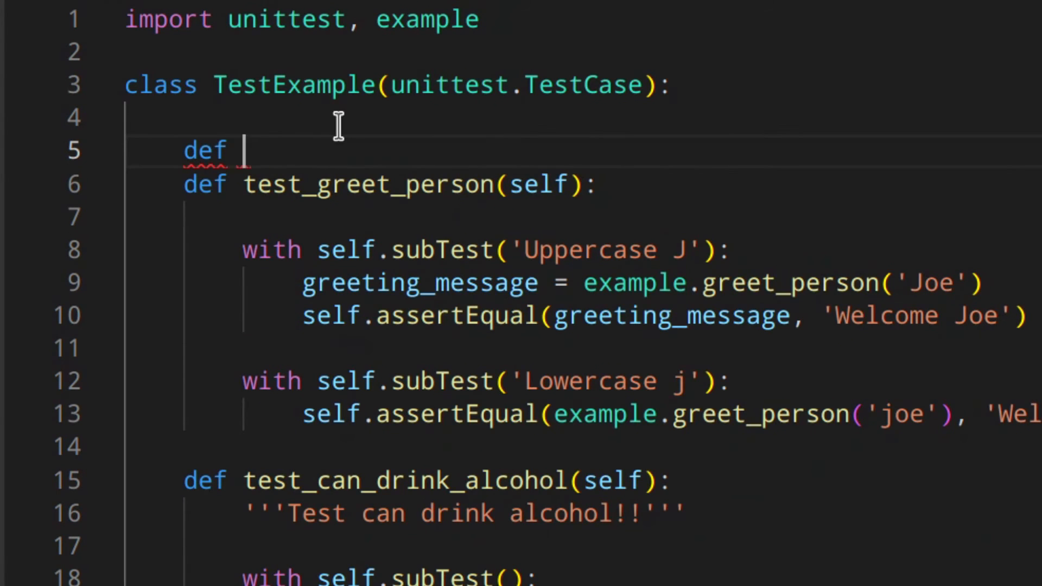
{"action": "type", "text": "setU"}
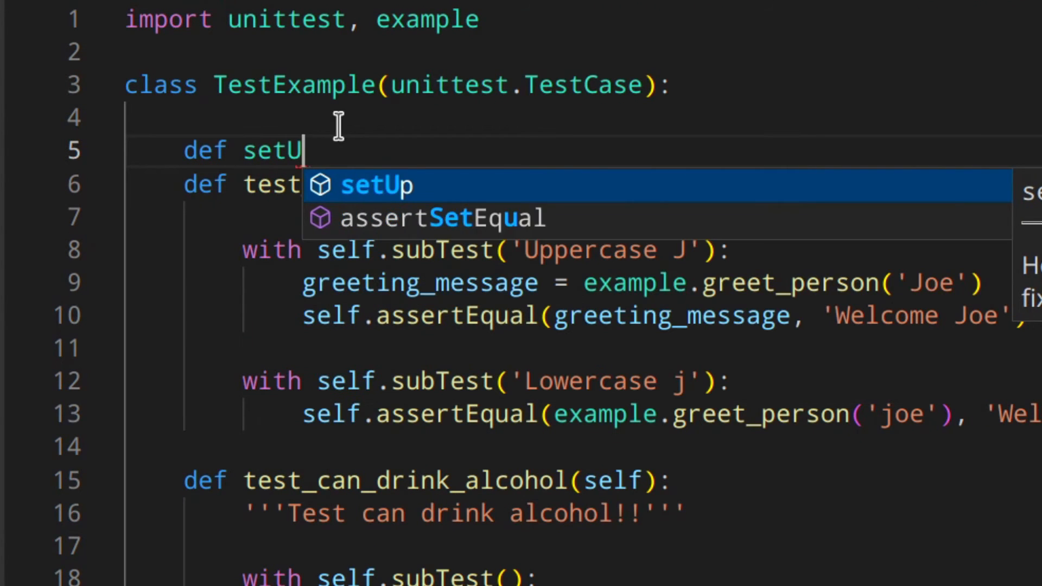
{"action": "type", "text": "p(self"}
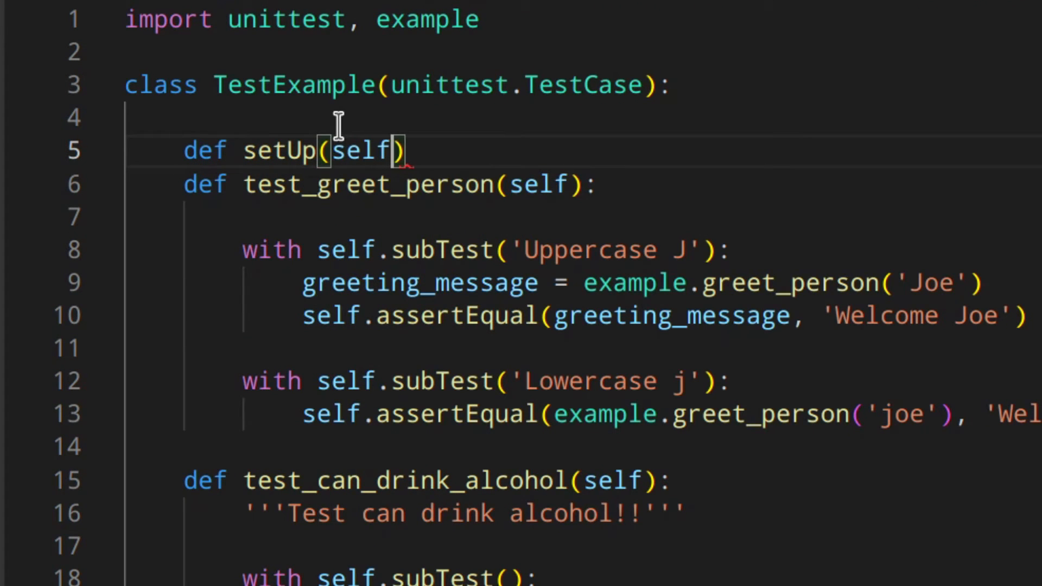
{"action": "type", "text": "):"}
{"action": "key", "text": "Return"}
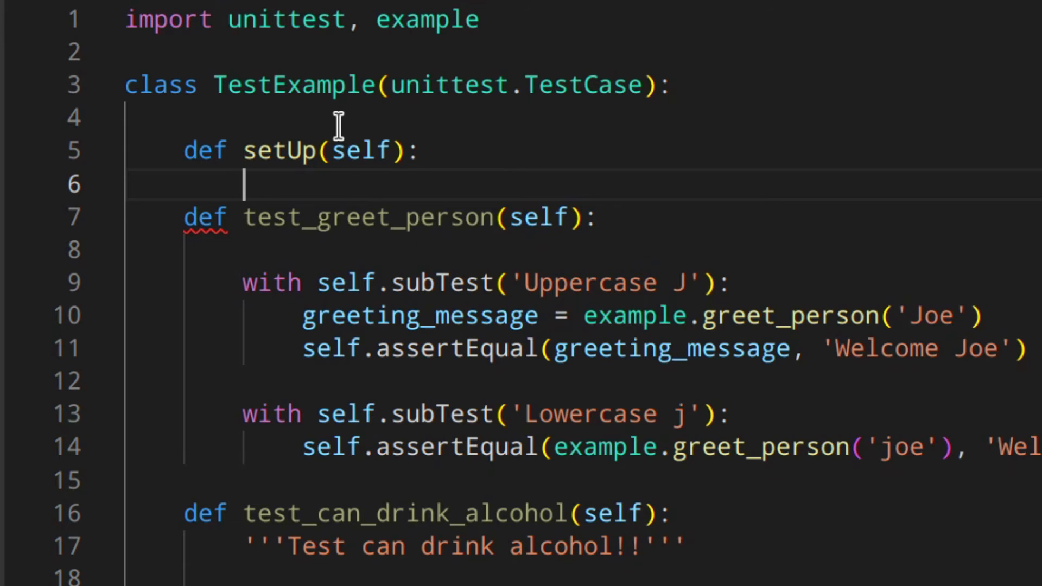
{"action": "type", "text": "print('S"}
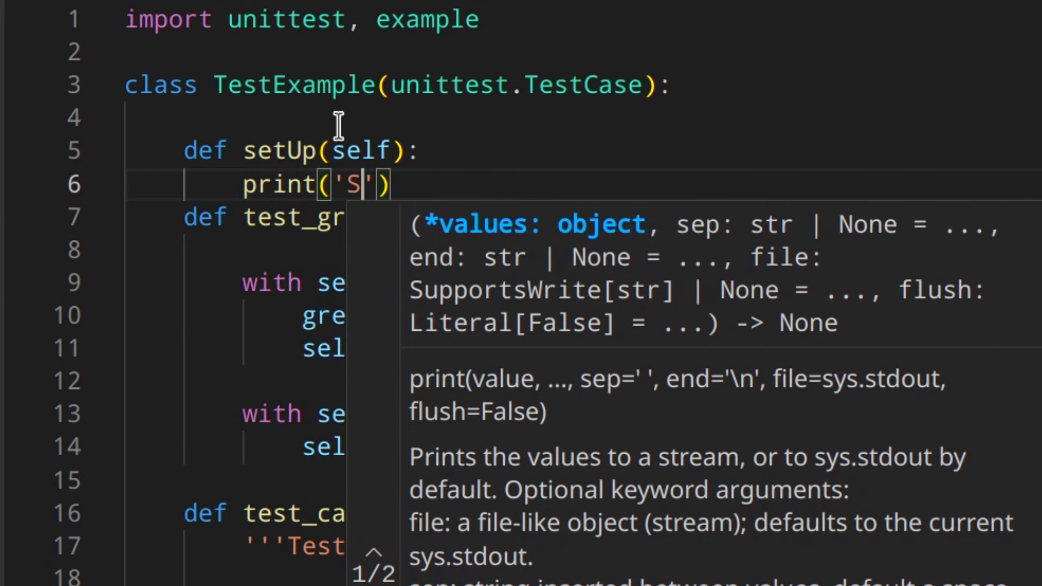
{"action": "type", "text": "et Up')"}
{"action": "key", "text": "Return"}
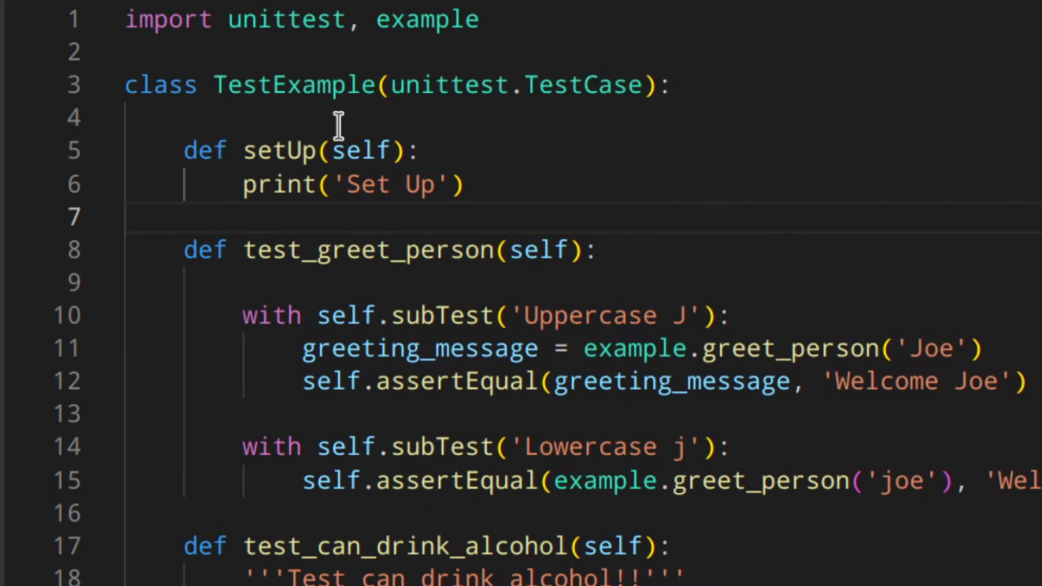
{"action": "type", "text": "self.instamce"}
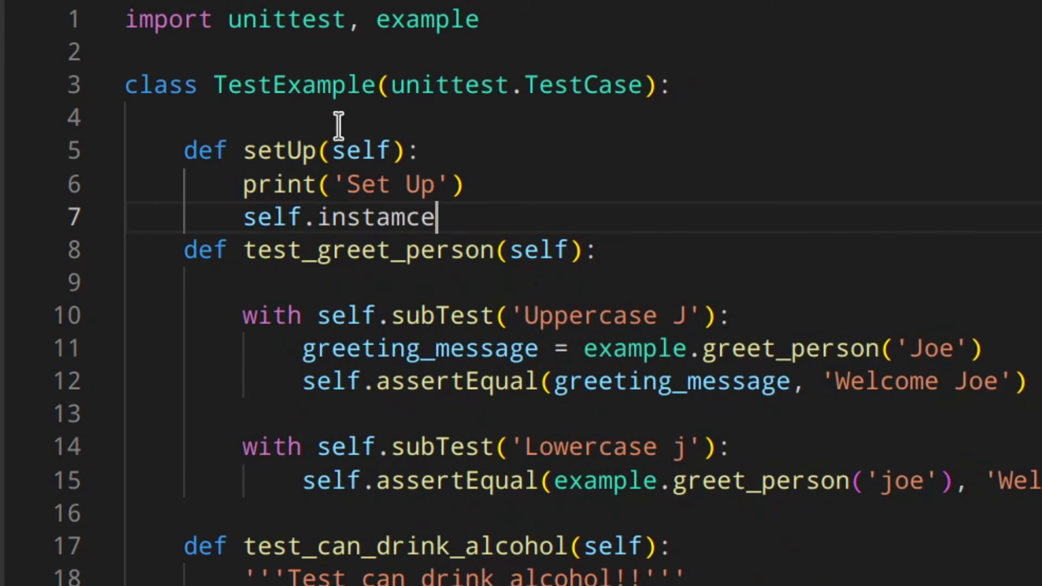
{"action": "key", "text": "BackSpace"}
{"action": "key", "text": "BackSpace"}
{"action": "key", "text": "BackSpace"}
{"action": "type", "text": "nce = "}
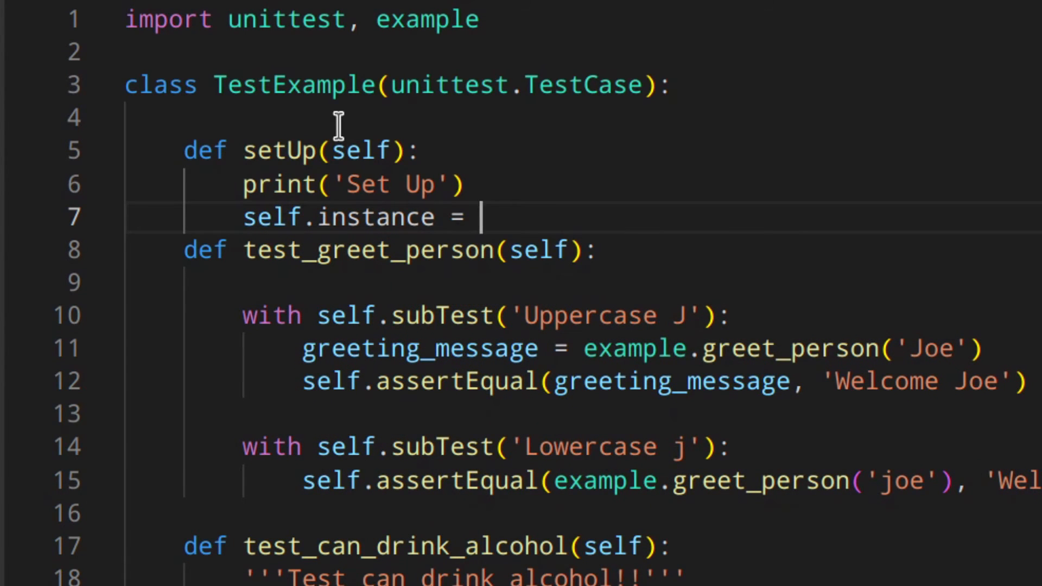
{"action": "type", "text": "RandomClass"}
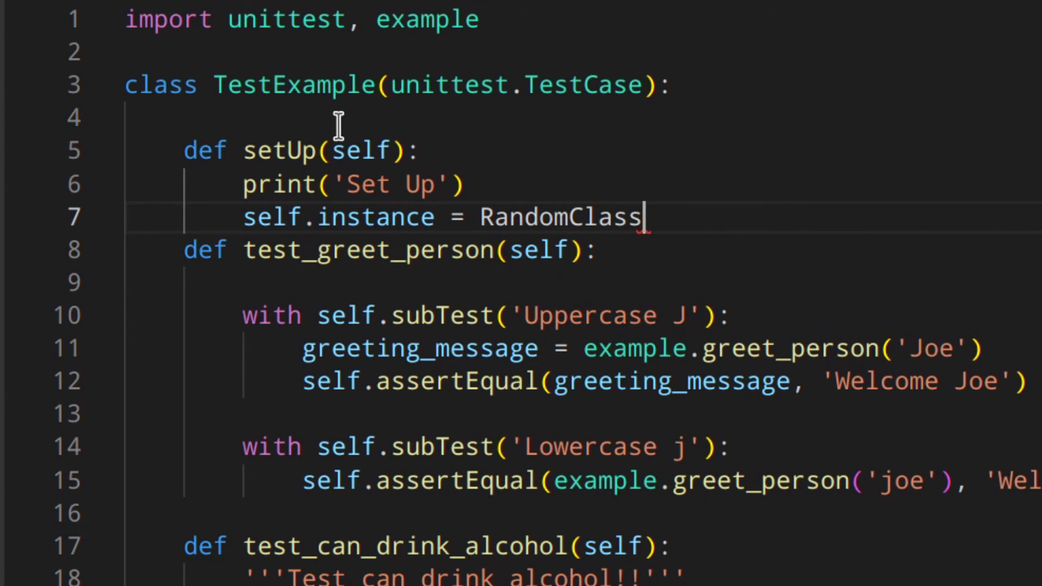
{"action": "type", "text": "()"}
{"action": "key", "text": "Down"}
{"action": "key", "text": "Up"}
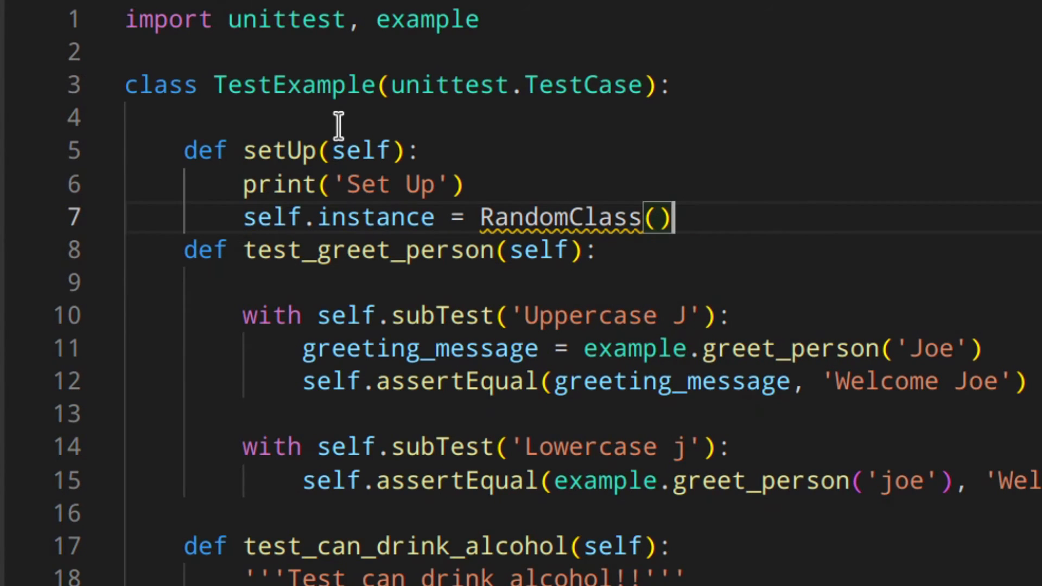
{"action": "key", "text": "Return"}
{"action": "type", "text": "self."}
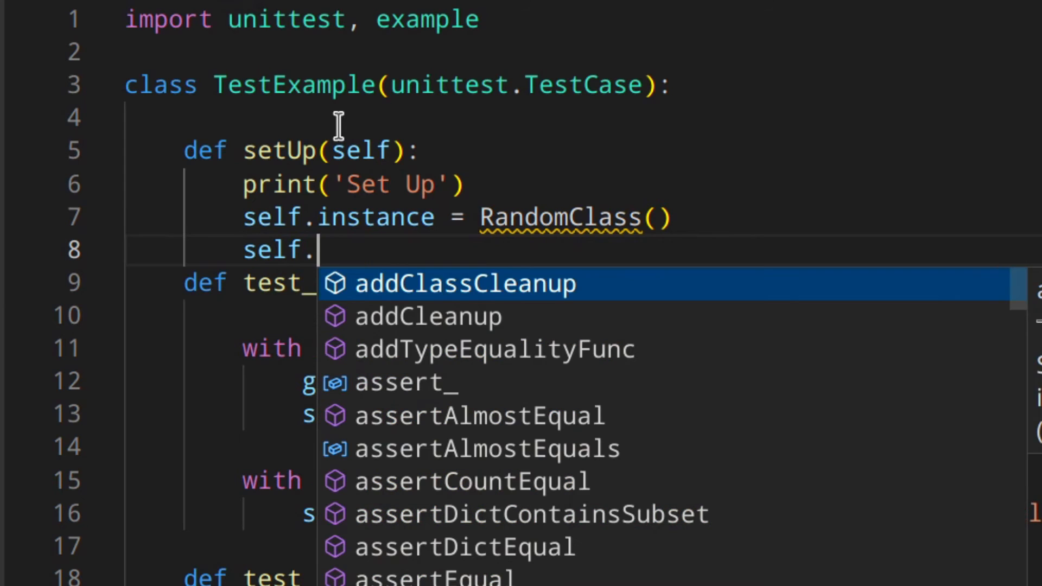
{"action": "type", "text": "variable "}
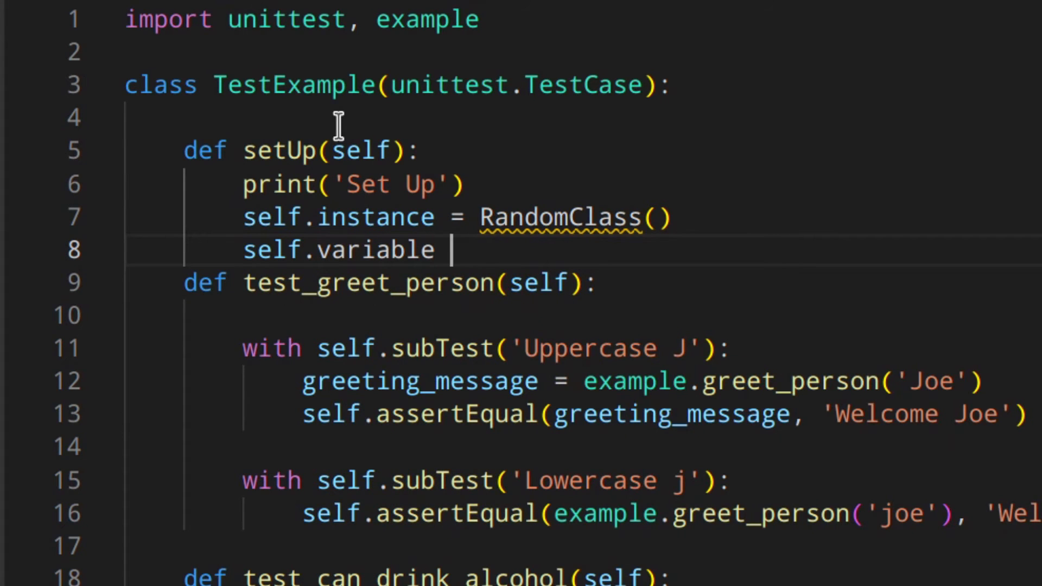
{"action": "type", "text": "= 'something"}
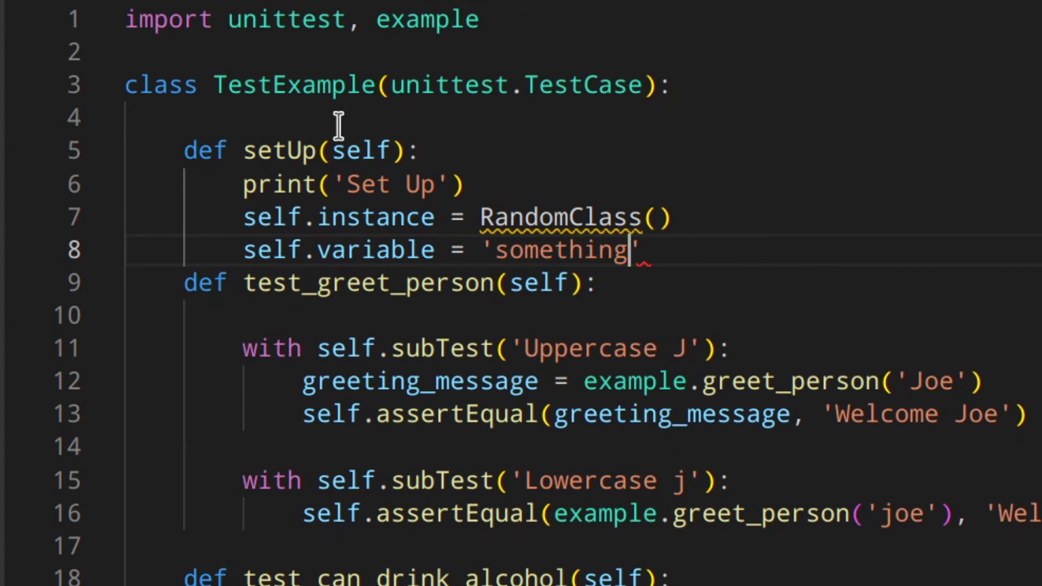
{"action": "left_click_drag", "start_coordinate": [410, 250], "coordinate": [257, 252]}
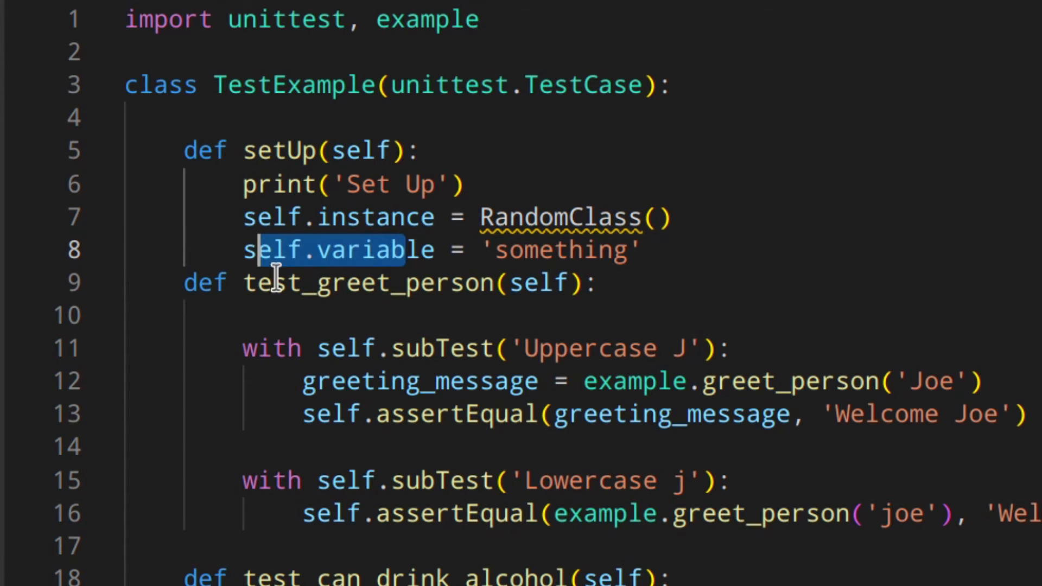
Step: Delete the stray self.ins line in test_greet_person and separate setUp from it with a blank line
{"action": "left_click", "coordinate": [281, 308]}
{"action": "key", "text": "Tab"}
{"action": "key", "text": "Tab"}
{"action": "type", "text": "s"}
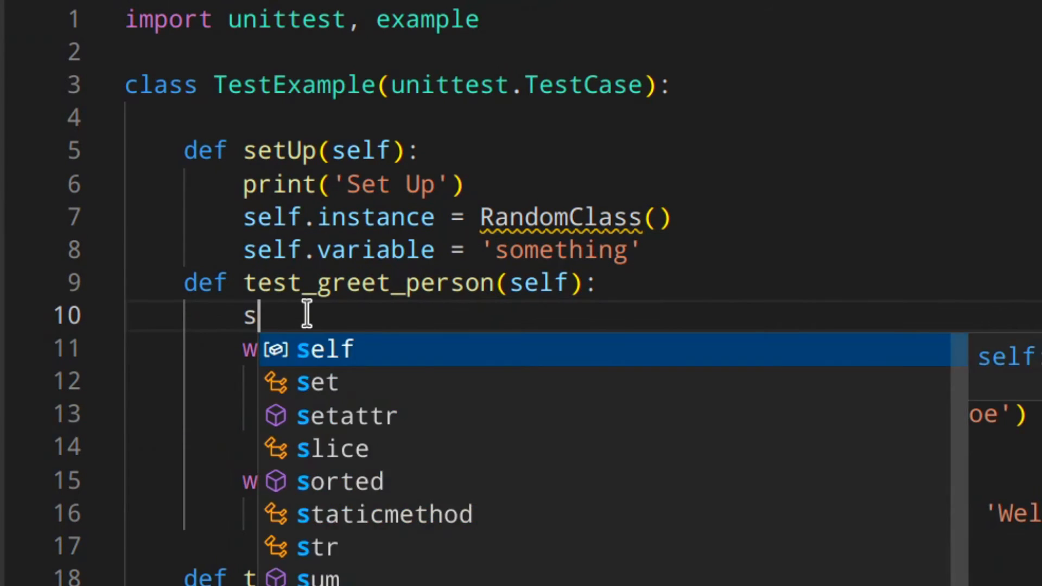
{"action": "type", "text": "elf.ins"}
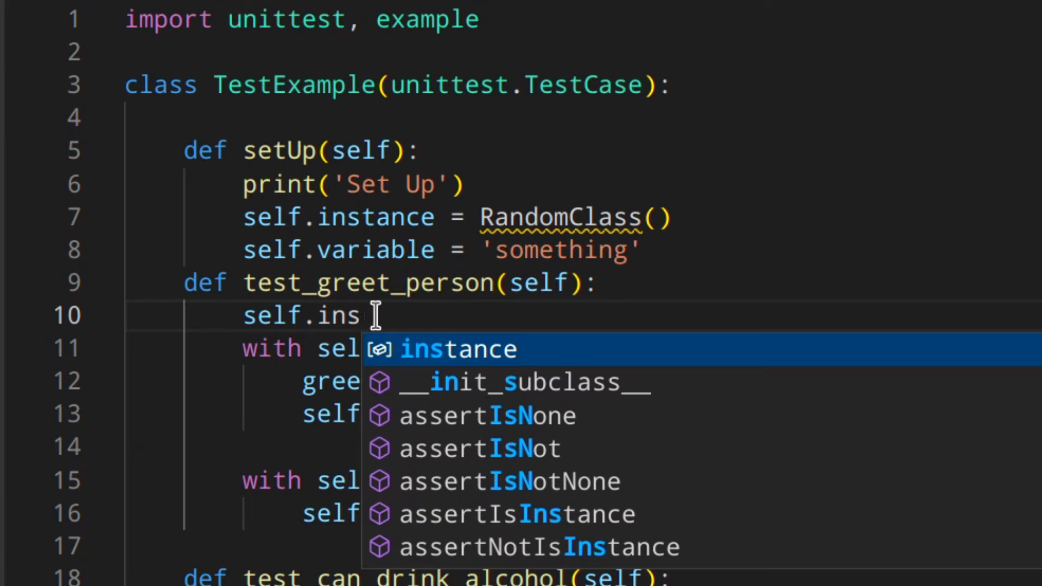
{"action": "left_click_drag", "start_coordinate": [374, 315], "coordinate": [139, 326]}
{"action": "key", "text": "BackSpace"}
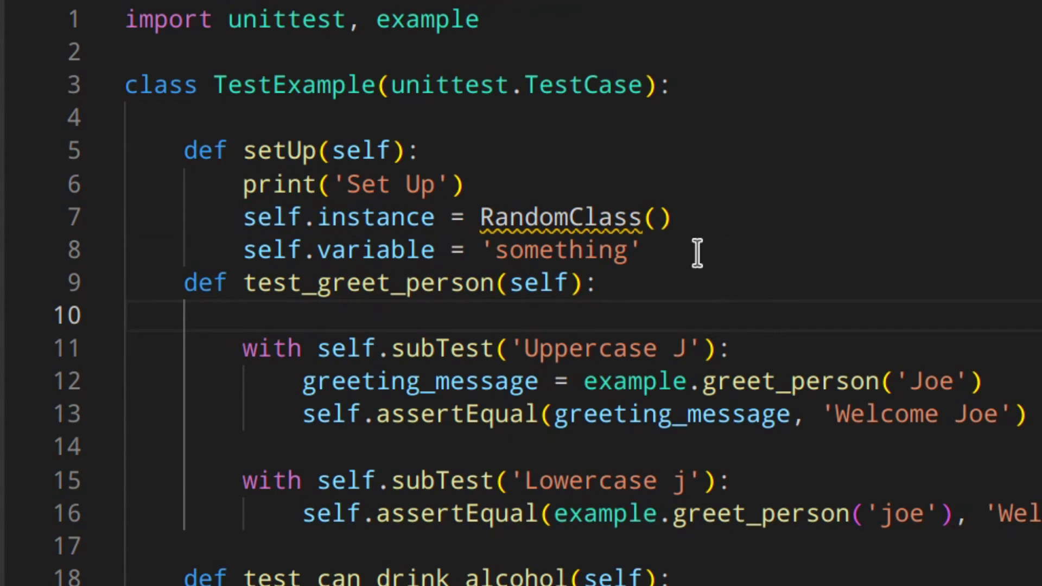
{"action": "left_click", "coordinate": [708, 250]}
{"action": "key", "text": "Return"}
{"action": "left_click_drag", "start_coordinate": [708, 249], "coordinate": [309, 221]}
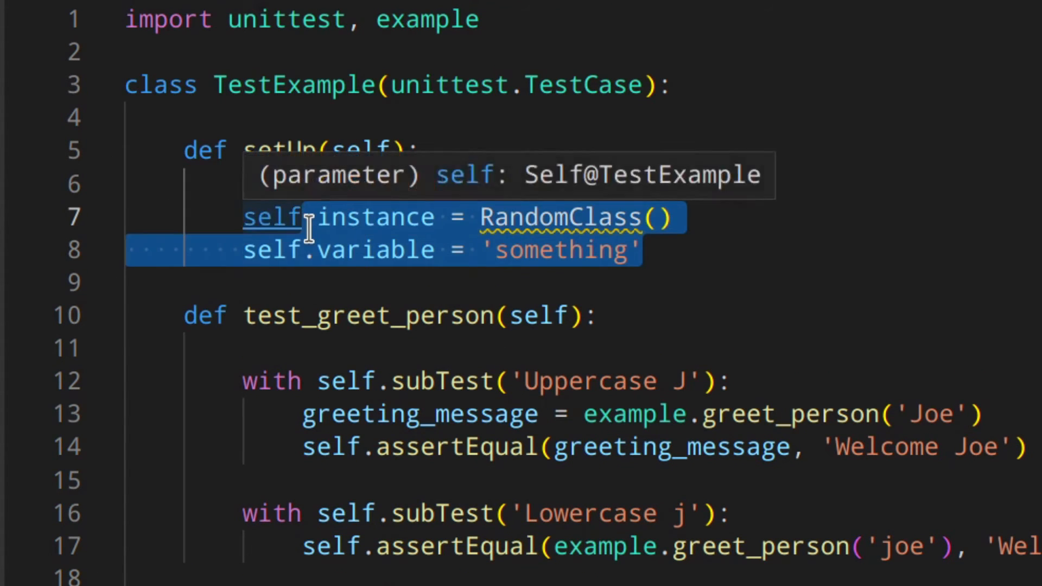
Step: Comment out the two setUp assignments and add def tearDown(self): printing 'Tear Down' below setUp
{"action": "key", "text": "ctrl+slash"}
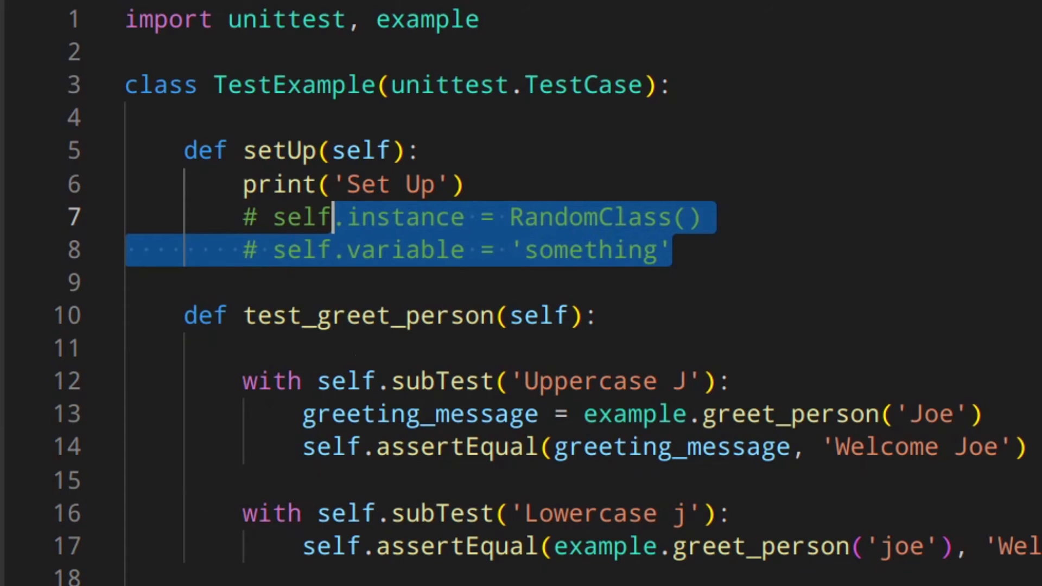
{"action": "left_click", "coordinate": [771, 255]}
{"action": "key", "text": "Return"}
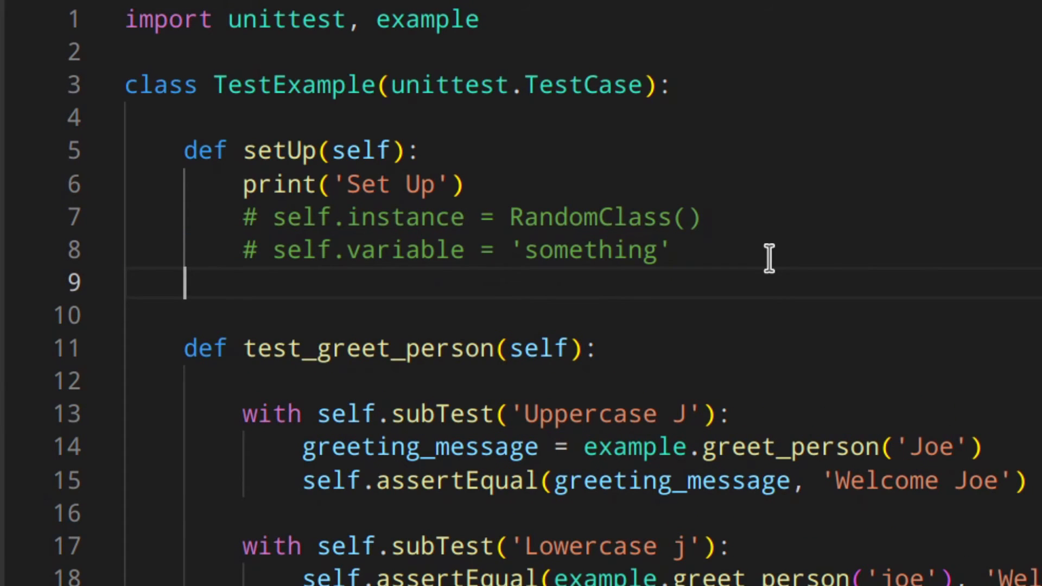
{"action": "key", "text": "Return"}
{"action": "type", "text": "def tear"}
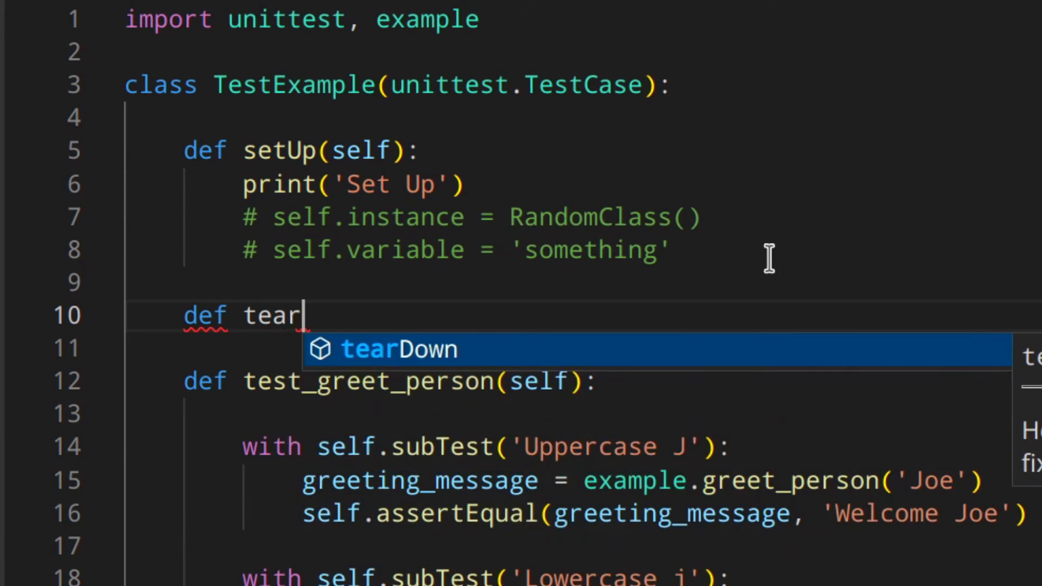
{"action": "type", "text": "Down()"}
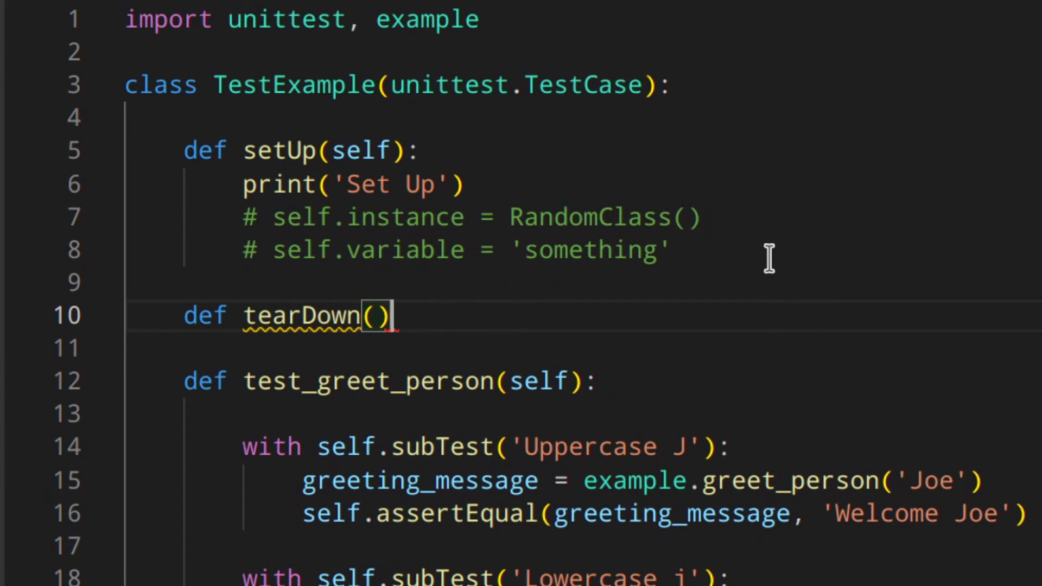
{"action": "key", "text": "Left"}
{"action": "type", "text": "self)"}
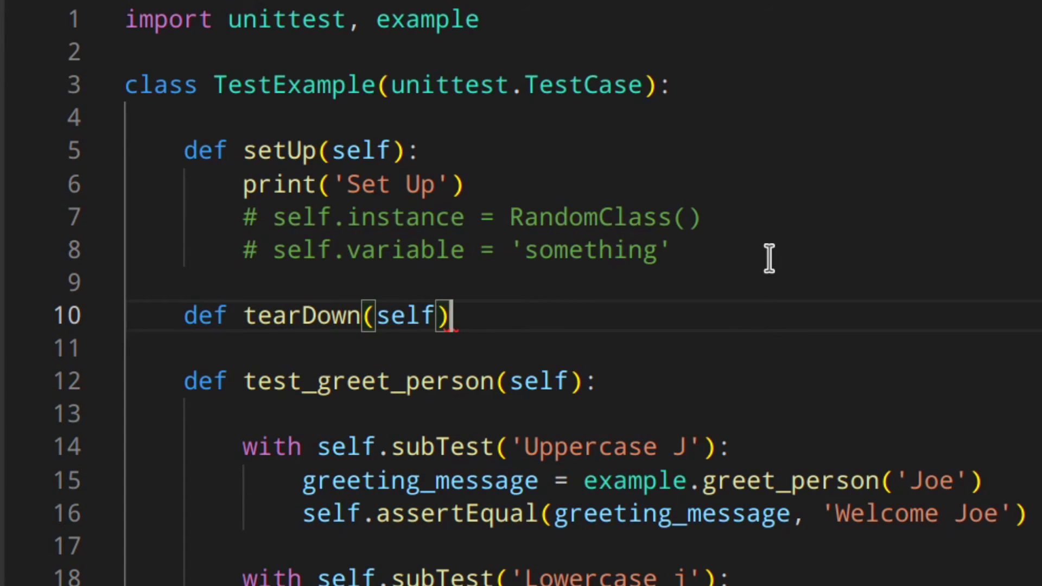
{"action": "type", "text": ":"}
{"action": "key", "text": "Return"}
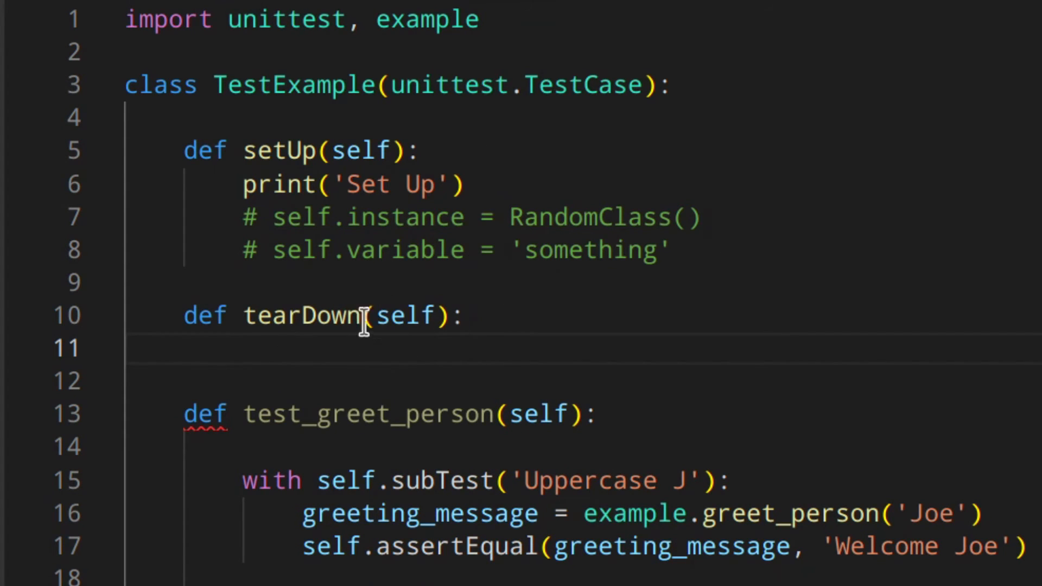
{"action": "type", "text": "pri"}
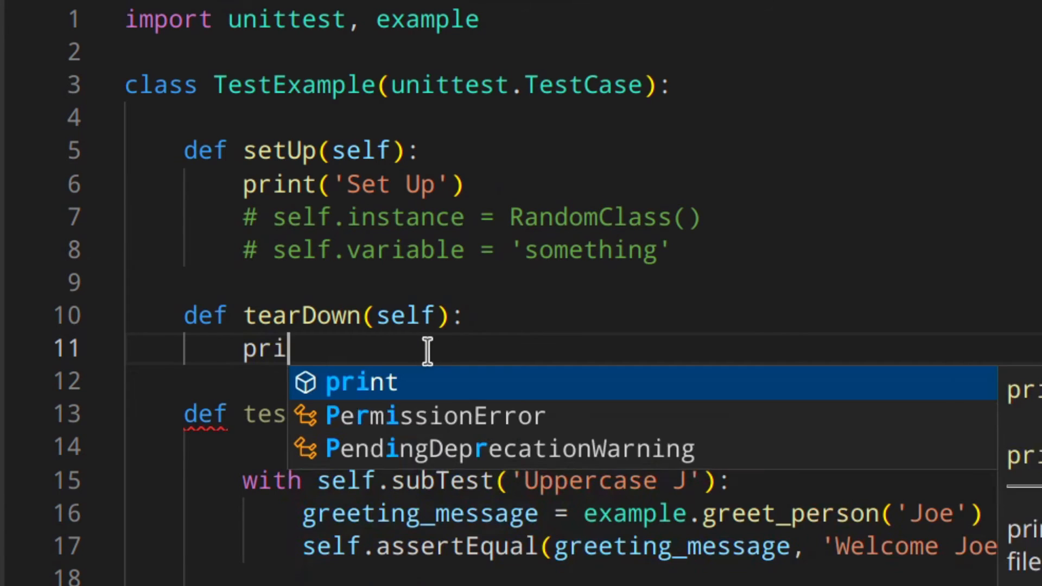
{"action": "type", "text": "nt('Te"}
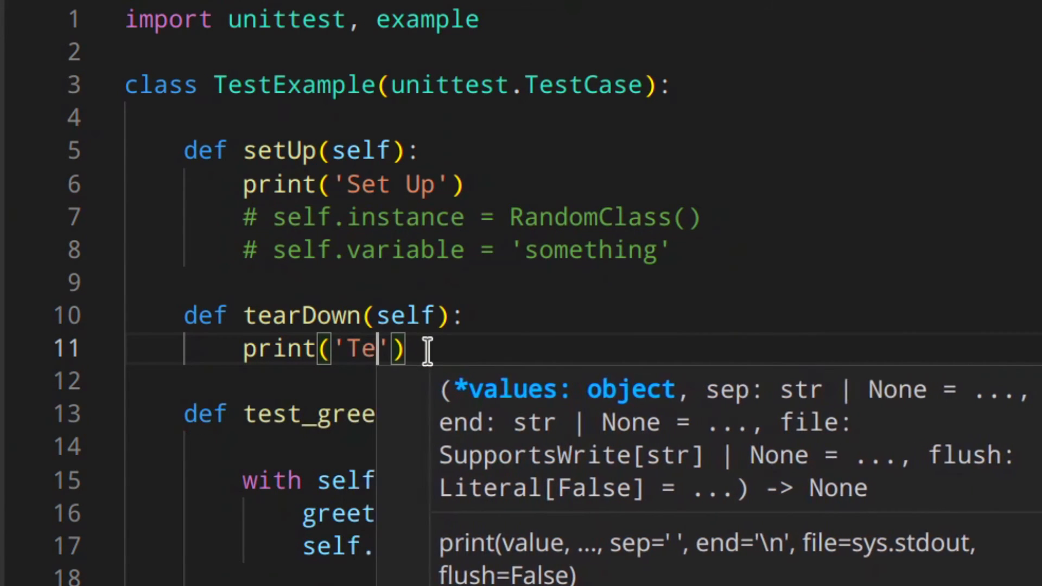
{"action": "type", "text": "ar Down"}
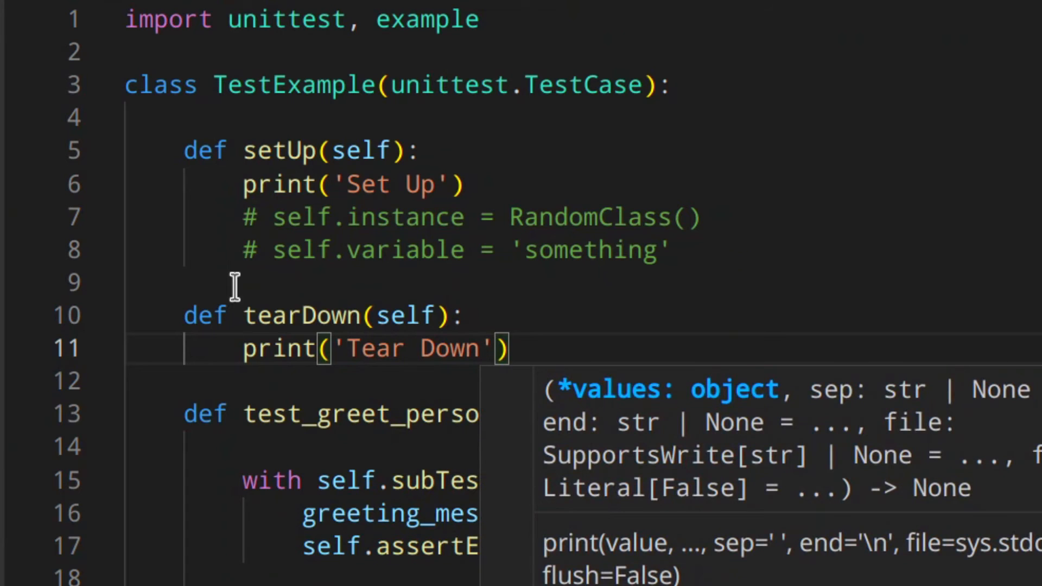
Step: Add print('Greet Person') to test_greet_person and print('Can Drink') after the docstring in test_can_drink_alcohol
{"action": "left_click", "coordinate": [439, 252]}
{"action": "scroll", "coordinate": [461, 421], "scroll_direction": "down", "scroll_amount": 2}
{"action": "left_click", "coordinate": [467, 242]}
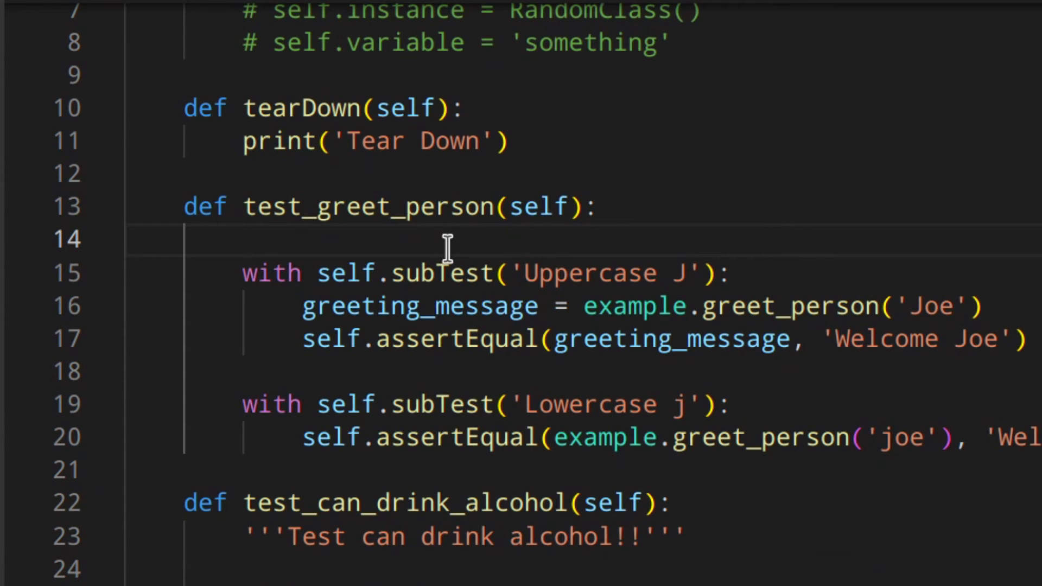
{"action": "type", "text": "print('"}
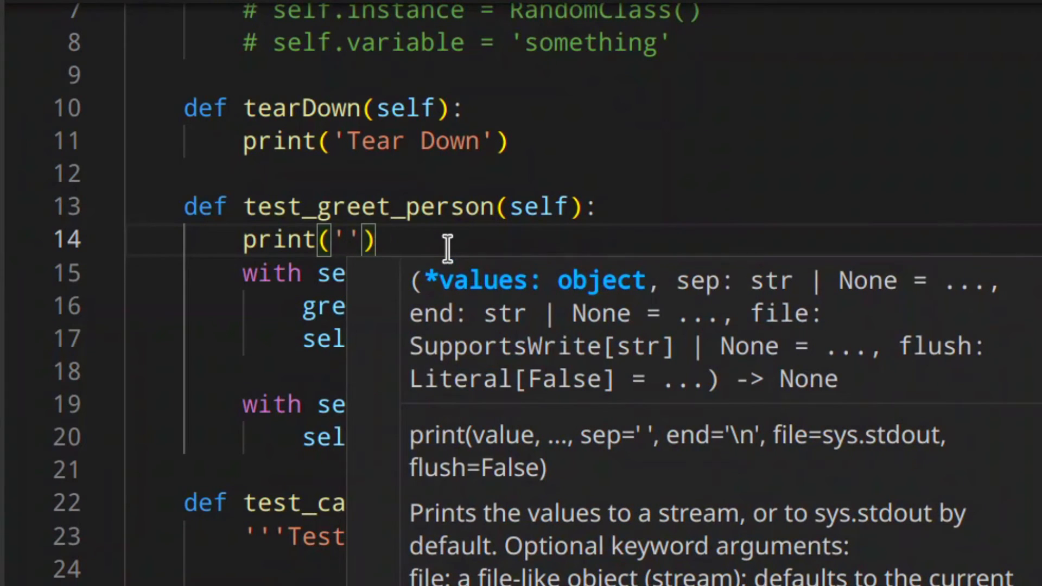
{"action": "type", "text": "Greet Person"}
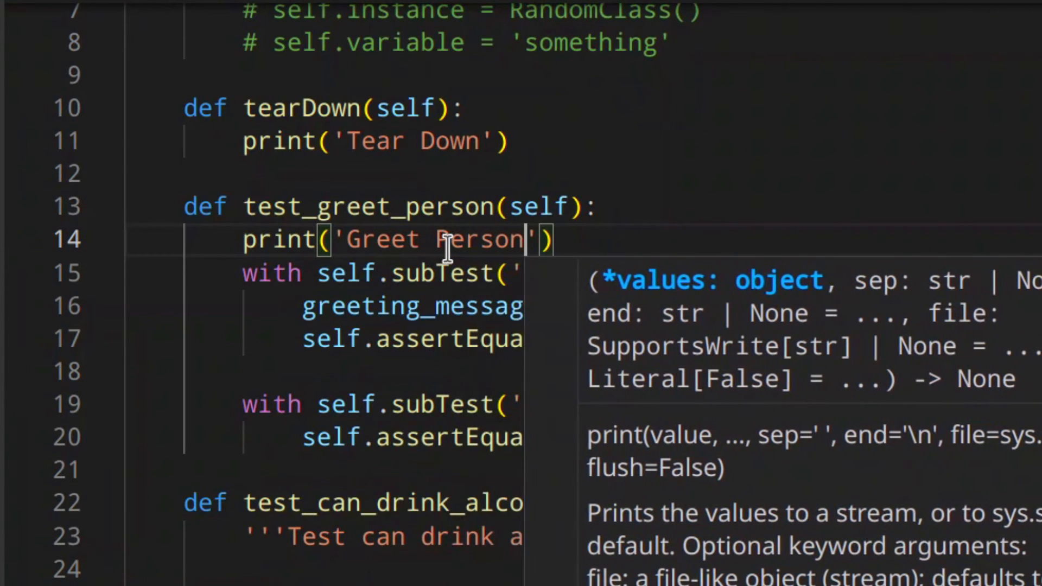
{"action": "scroll", "coordinate": [319, 537], "scroll_direction": "down", "scroll_amount": 3}
{"action": "left_click", "coordinate": [318, 355]}
{"action": "key", "text": "Return"}
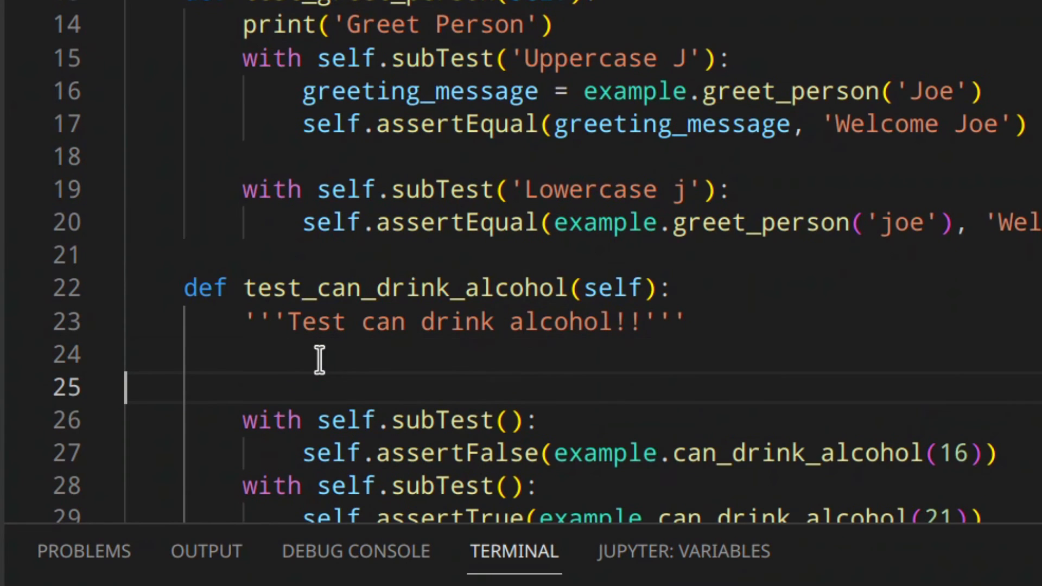
{"action": "type", "text": "print"}
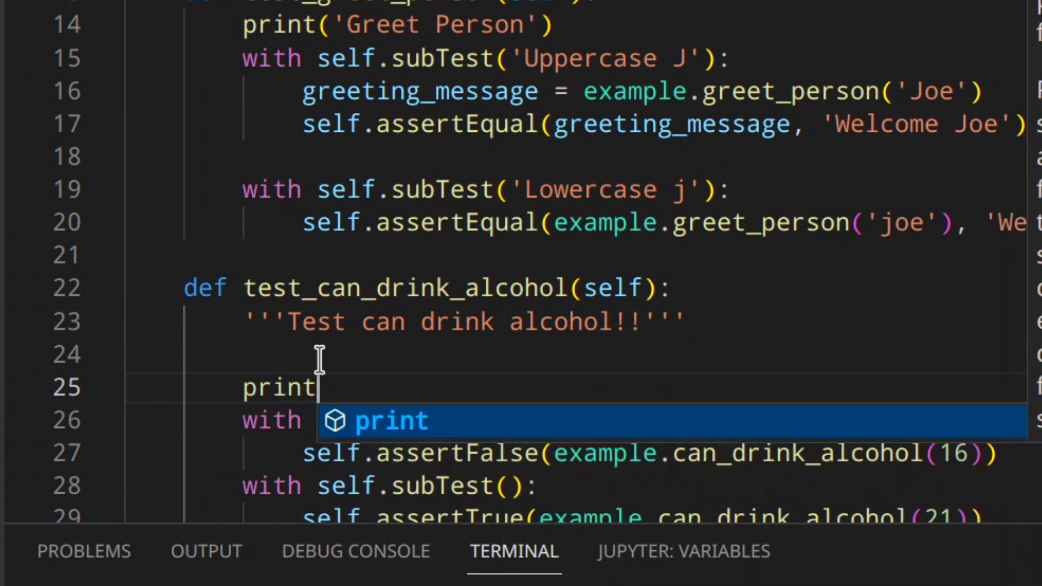
{"action": "type", "text": "('Can Drink"}
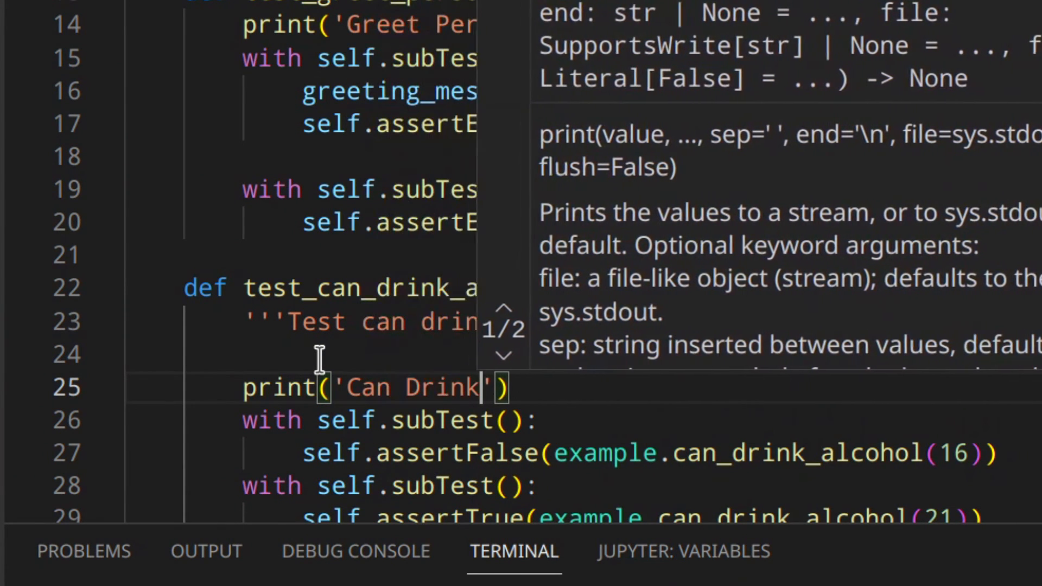
{"action": "left_click", "coordinate": [659, 396]}
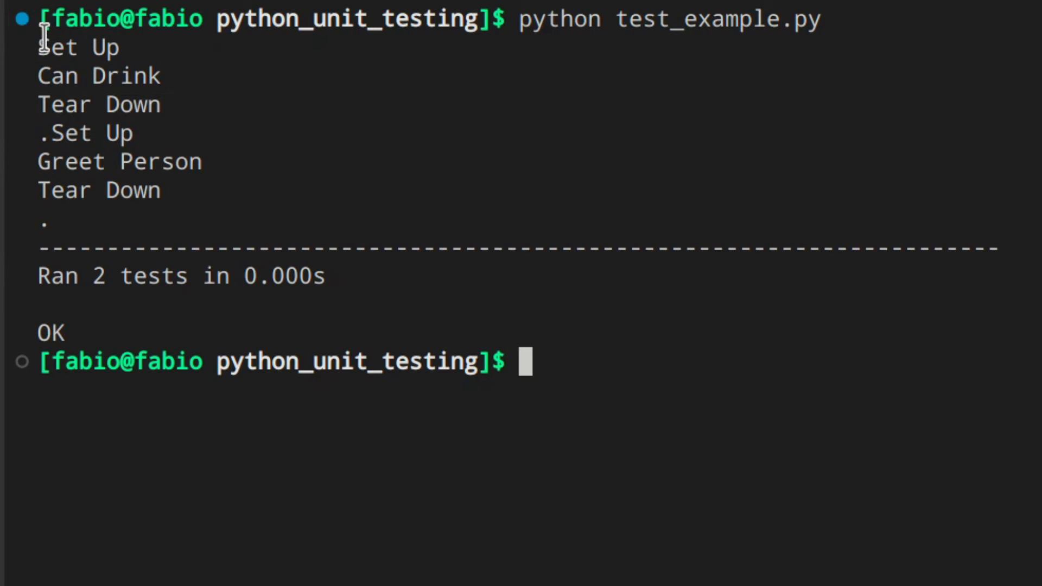
Step: Highlight the first test's Set Up, Can Drink, Tear Down lines and its passed-test dot
{"action": "left_click_drag", "start_coordinate": [41, 41], "coordinate": [135, 46]}
{"action": "left_click_drag", "start_coordinate": [52, 75], "coordinate": [217, 73]}
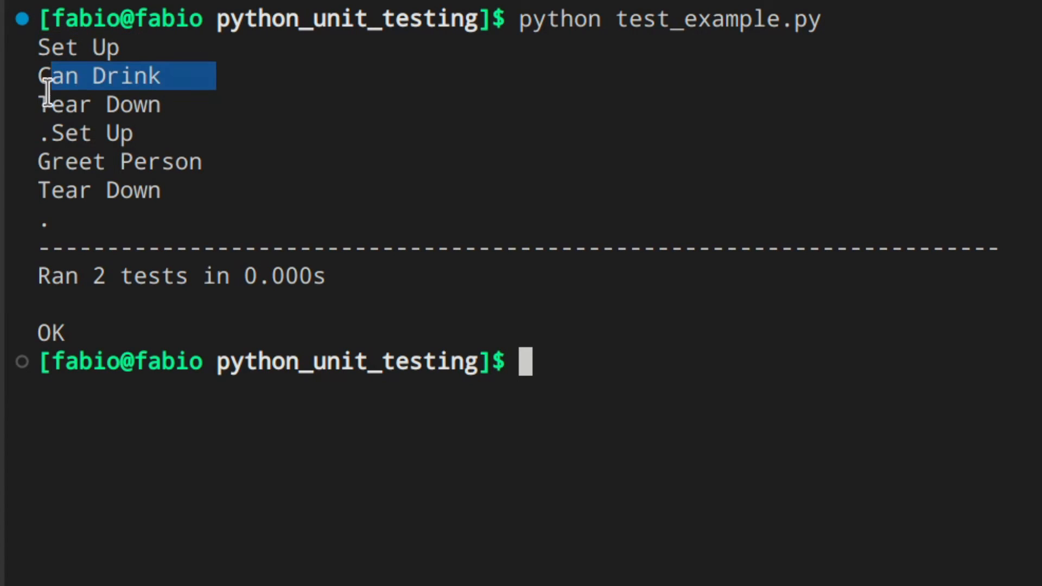
{"action": "left_click_drag", "start_coordinate": [50, 102], "coordinate": [230, 104]}
{"action": "left_click_drag", "start_coordinate": [53, 130], "coordinate": [37, 133]}
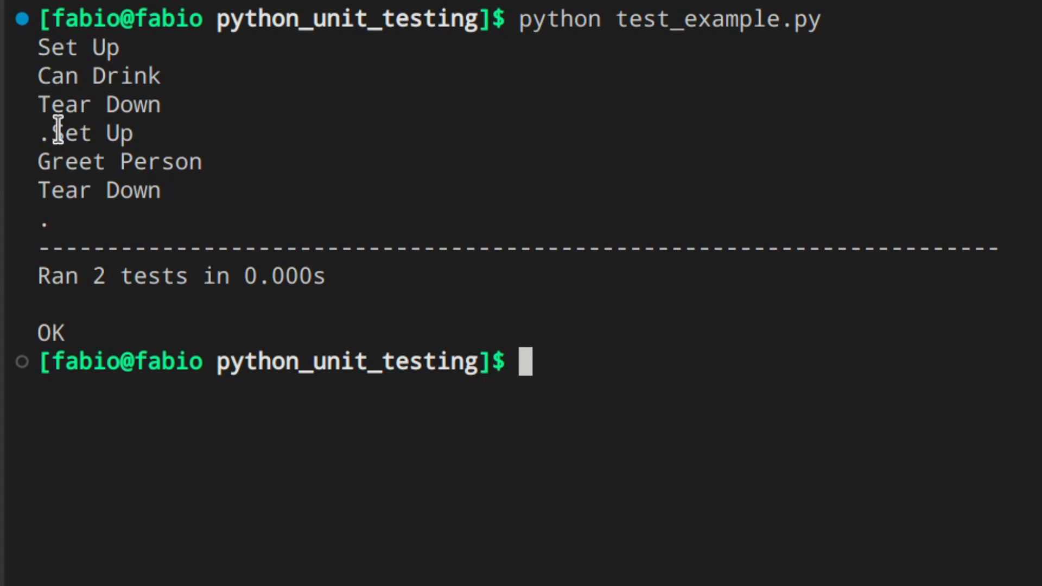
Step: Highlight the second test's Set Up, Greet Person, Tear Down lines and the final dot
{"action": "left_click_drag", "start_coordinate": [50, 131], "coordinate": [175, 129]}
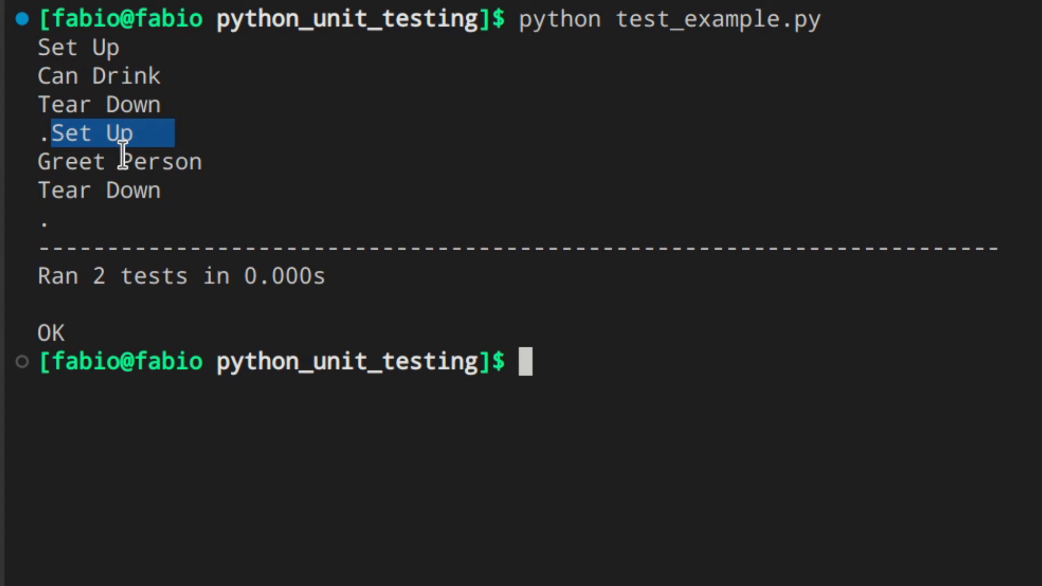
{"action": "left_click_drag", "start_coordinate": [38, 161], "coordinate": [340, 163]}
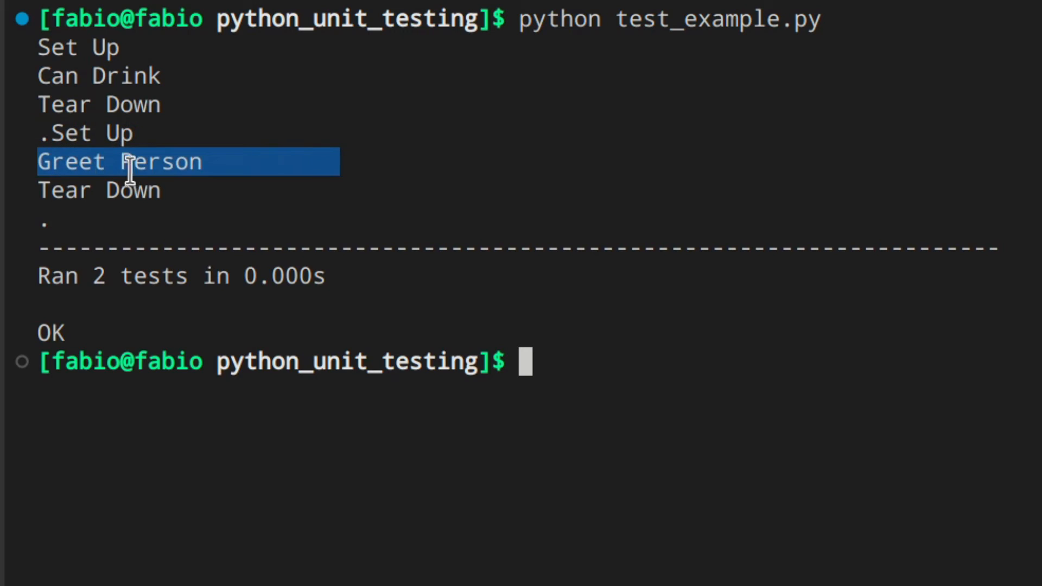
{"action": "left_click_drag", "start_coordinate": [65, 191], "coordinate": [203, 191]}
{"action": "left_click_drag", "start_coordinate": [47, 217], "coordinate": [18, 226]}
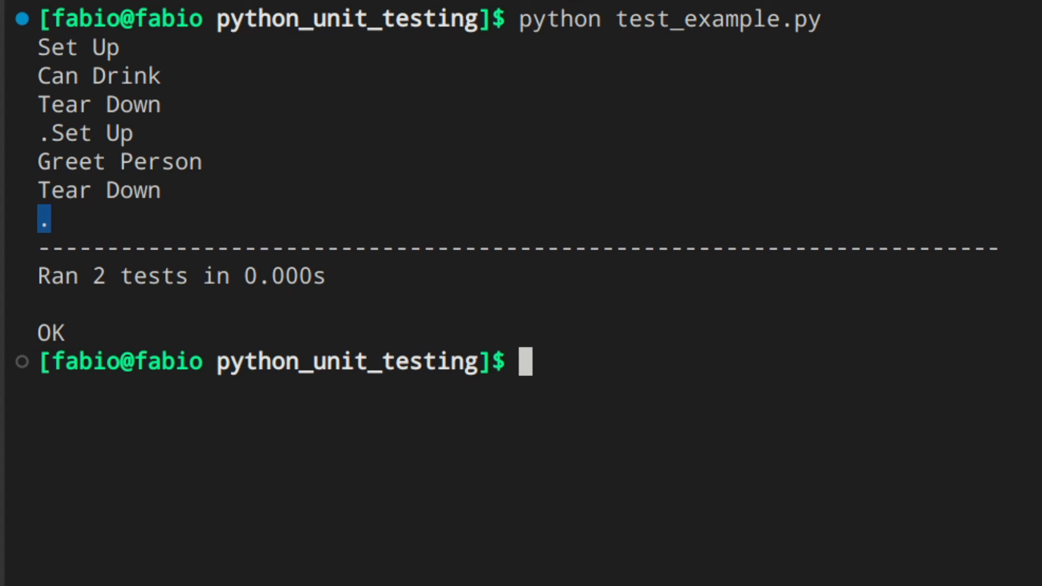
{"action": "scroll", "coordinate": [225, 115], "scroll_direction": "up", "scroll_amount": 2}
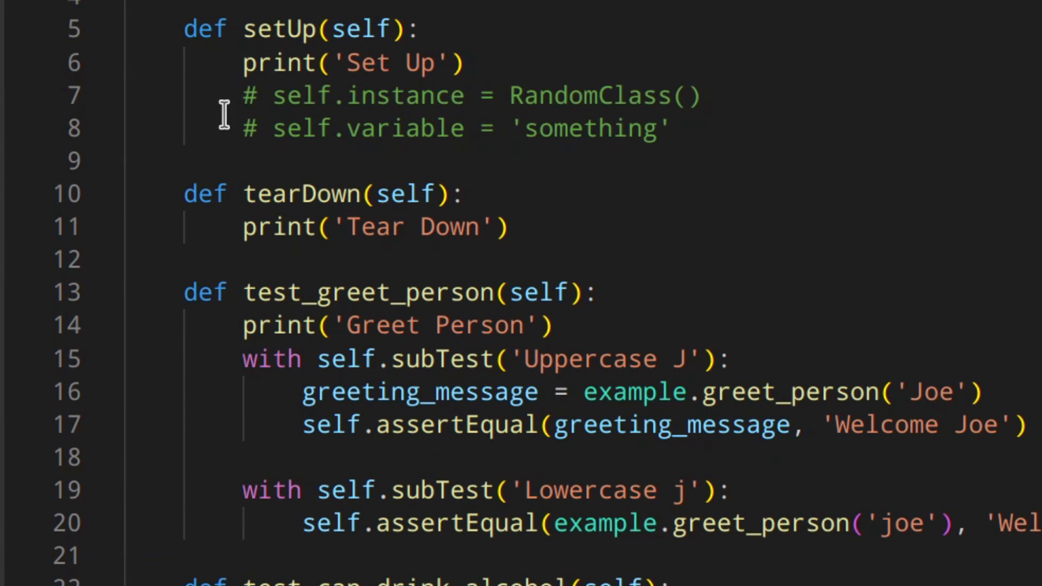
{"action": "scroll", "coordinate": [207, 41], "scroll_direction": "up", "scroll_amount": 1}
{"action": "scroll", "coordinate": [207, 41], "scroll_direction": "up", "scroll_amount": 1}
{"action": "left_click_drag", "start_coordinate": [209, 81], "coordinate": [674, 97]}
Step: Highlight the setUp and tearDown methods, then the TestExample class name
{"action": "left_click", "coordinate": [288, 81]}
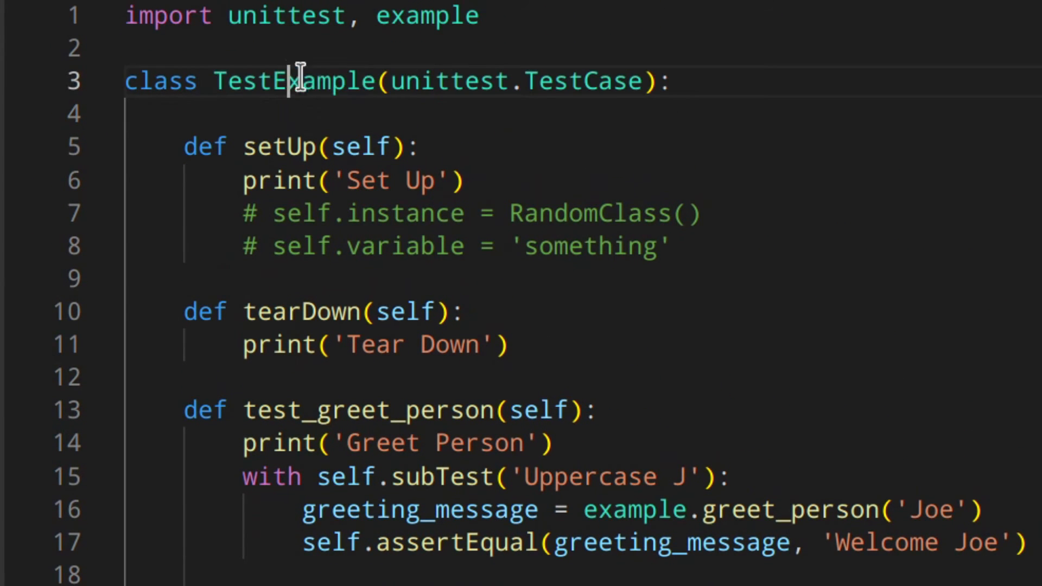
{"action": "mouse_move", "coordinate": [231, 146]}
{"action": "left_mouse_down"}
{"action": "mouse_move", "coordinate": [402, 246]}
{"action": "mouse_move", "coordinate": [423, 345]}
{"action": "left_mouse_up"}
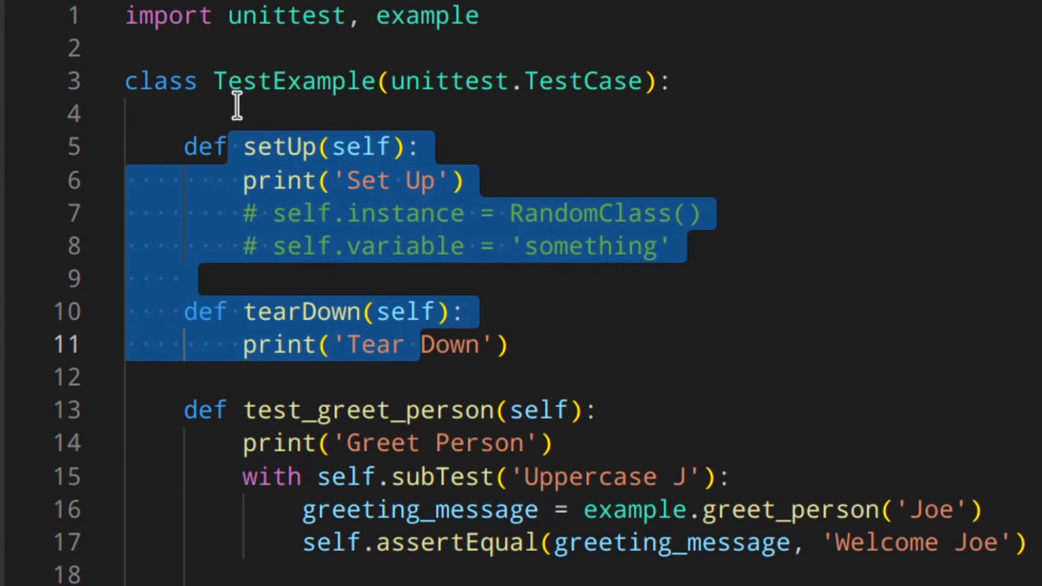
{"action": "left_click", "coordinate": [216, 81]}
{"action": "left_click_drag", "start_coordinate": [216, 81], "coordinate": [377, 81]}
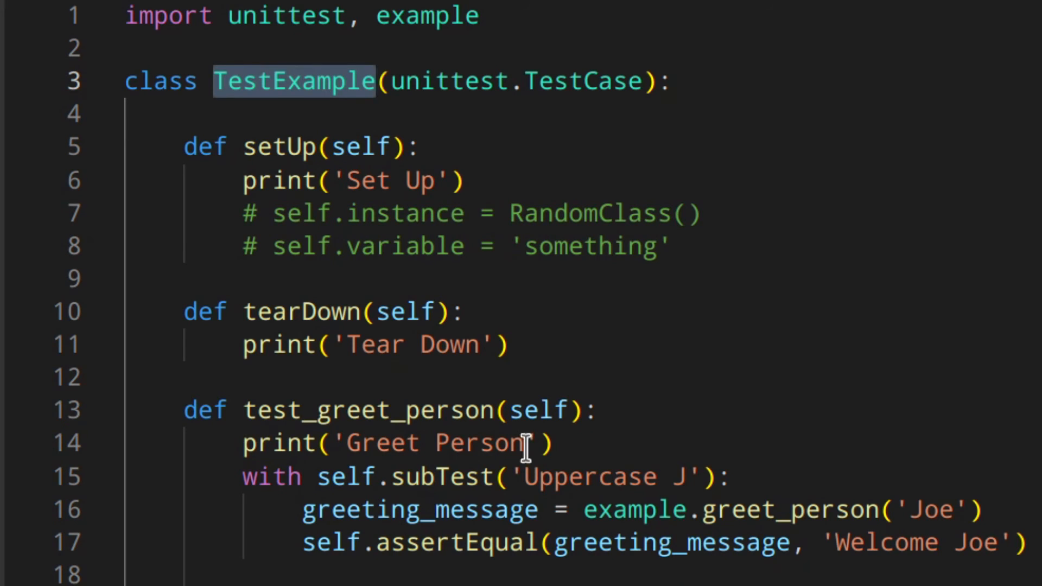
{"action": "left_click", "coordinate": [398, 114]}
{"action": "key", "text": "Return"}
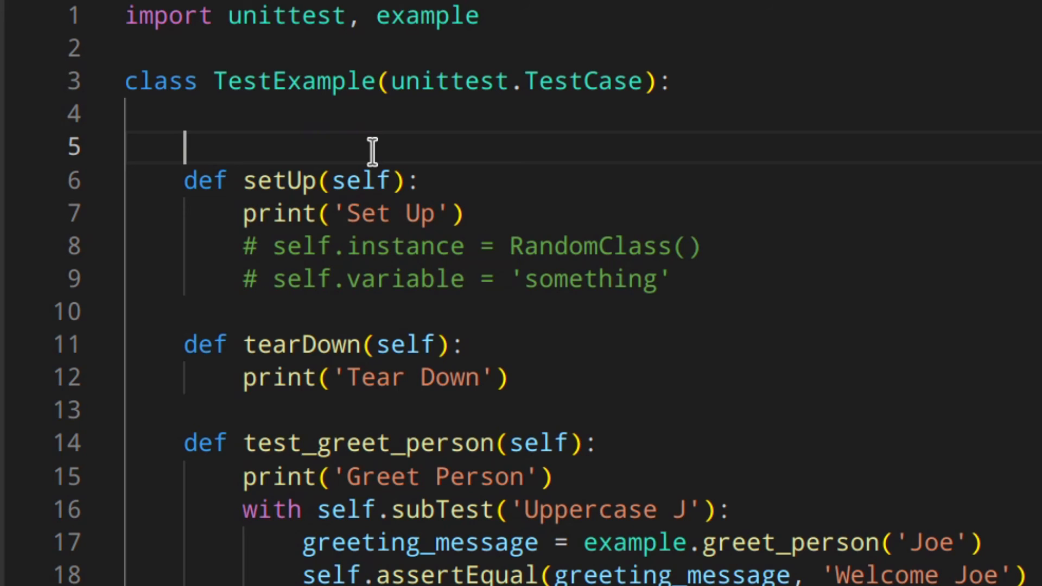
{"action": "type", "text": "@c"}
{"action": "key", "text": "BackSpace"}
{"action": "key", "text": "BackSpace"}
{"action": "type", "text": "@c"}
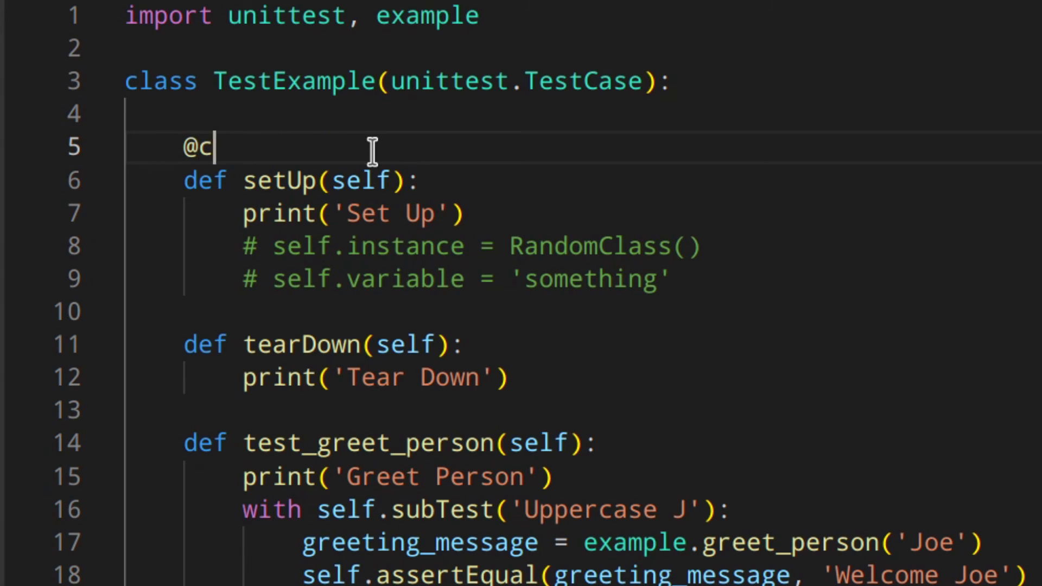
{"action": "type", "text": "las"}
{"action": "key", "text": "Down"}
{"action": "key", "text": "Return"}
{"action": "key", "text": "Return"}
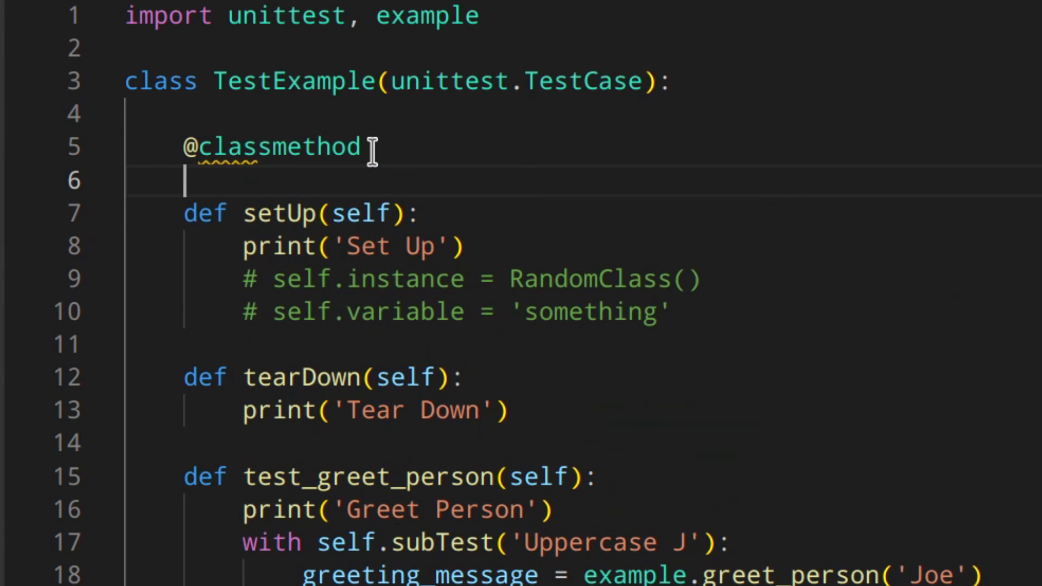
{"action": "type", "text": "def set"}
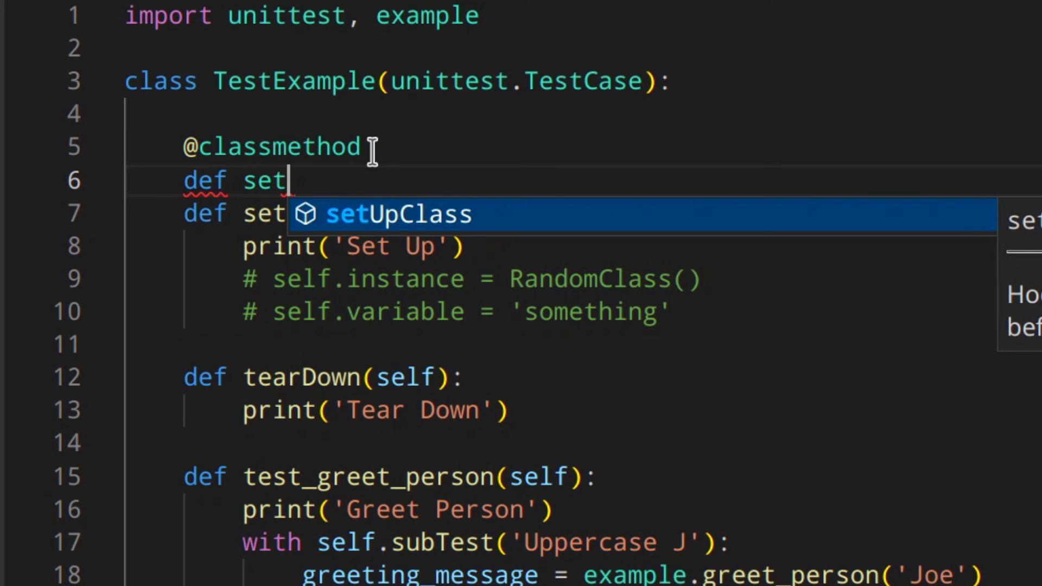
{"action": "type", "text": "UpClass"}
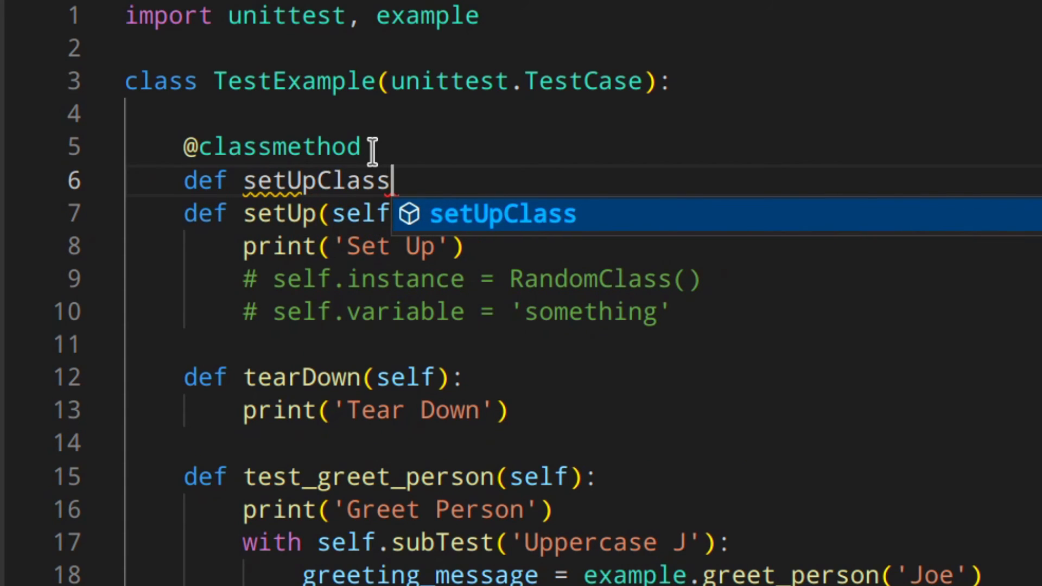
{"action": "type", "text": "("}
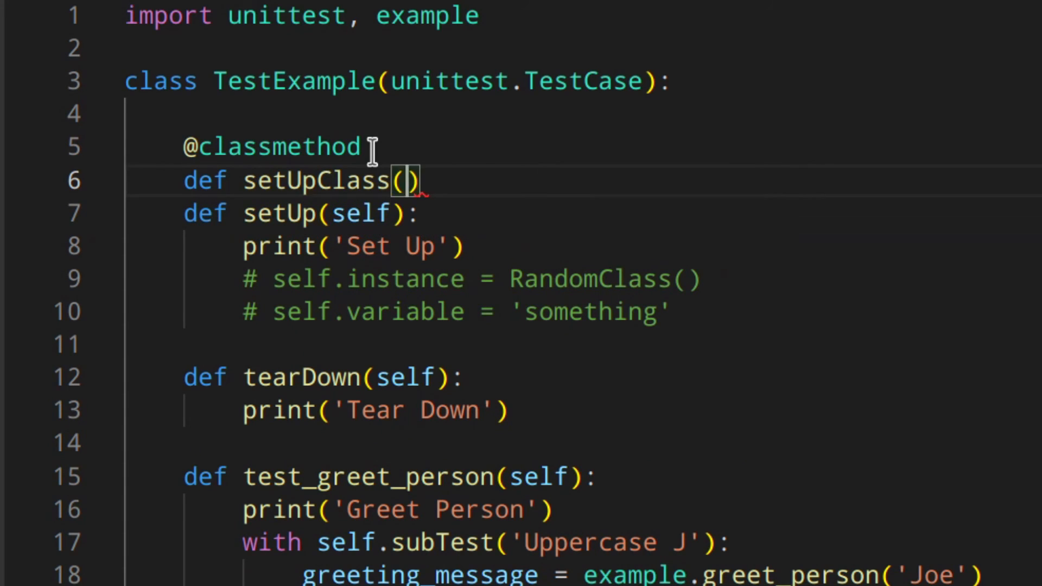
{"action": "type", "text": "cls"}
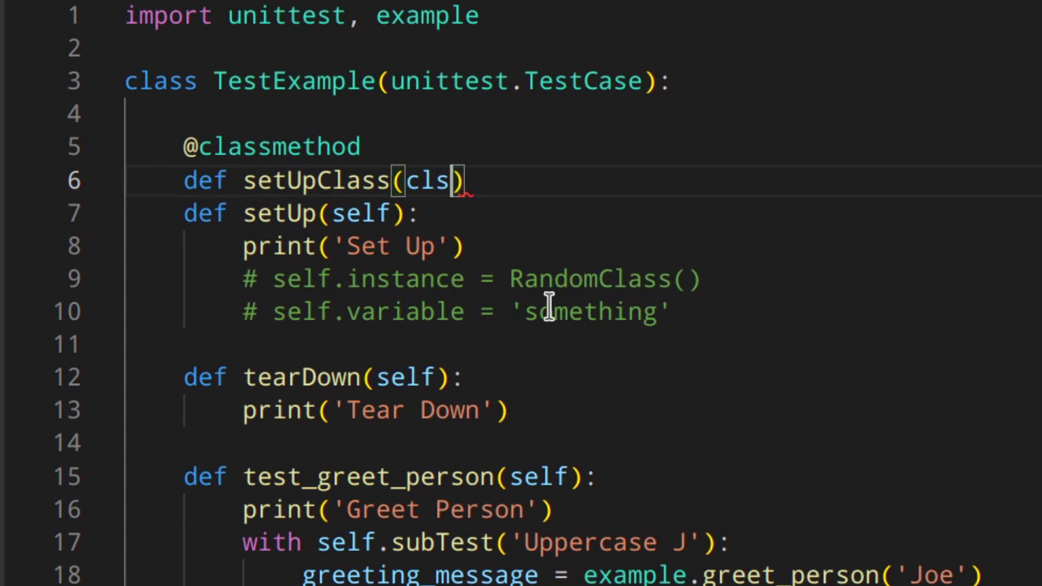
Step: Define setUpClass(cls) printing 'Starting Test Case', with blank space below it
{"action": "left_click", "coordinate": [489, 170]}
{"action": "type", "text": ":"}
{"action": "key", "text": "Return"}
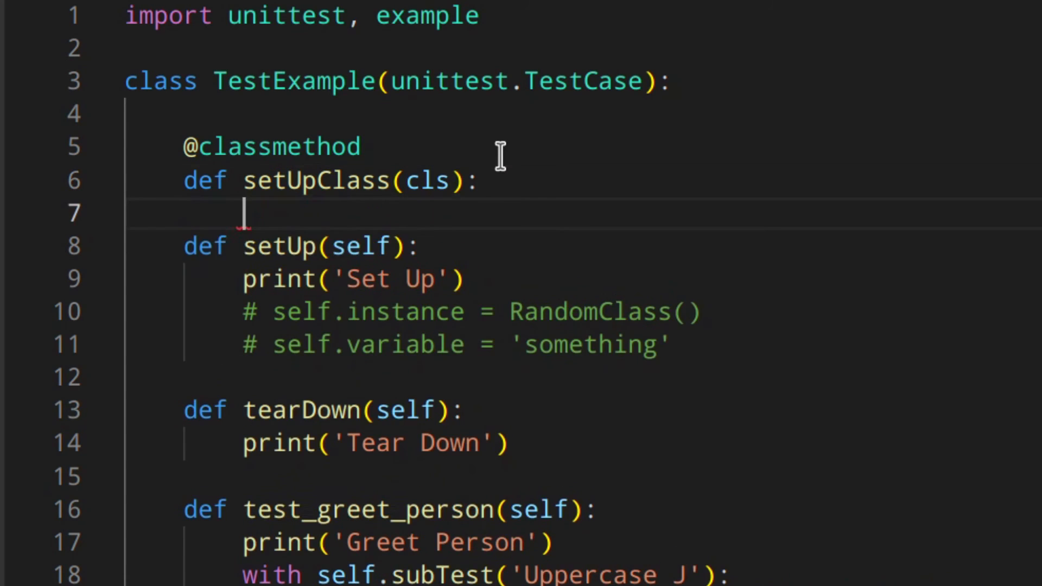
{"action": "key", "text": "Return"}
{"action": "key", "text": "Return"}
{"action": "key", "text": "Up"}
{"action": "key", "text": "Up"}
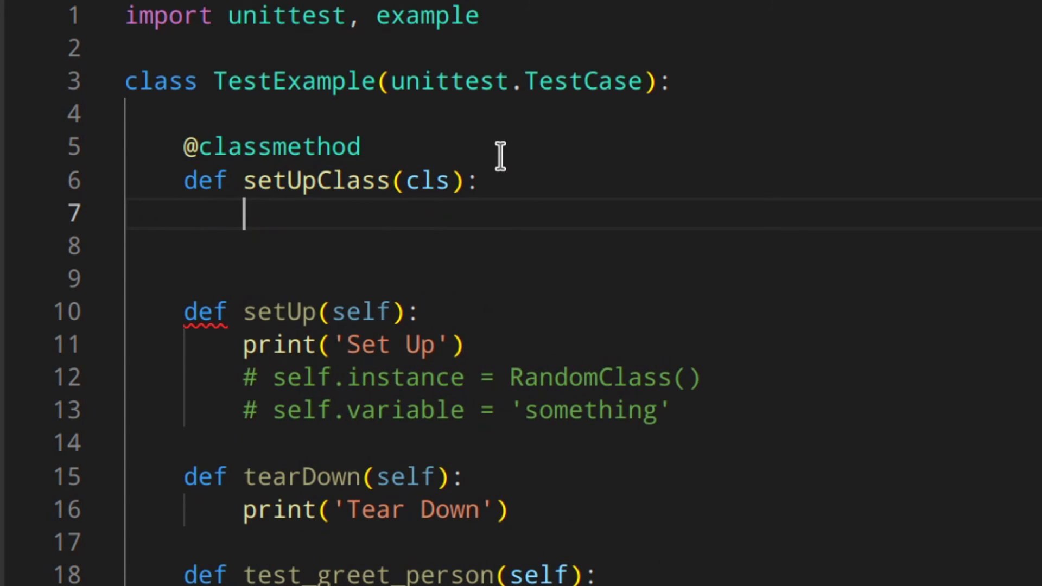
{"action": "type", "text": "print('"}
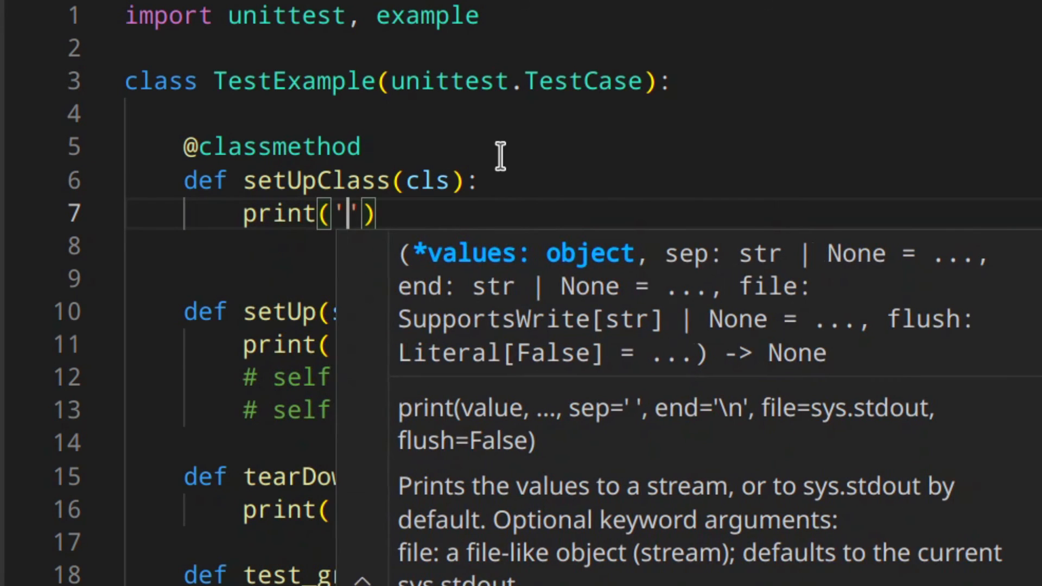
{"action": "type", "text": "Starting"}
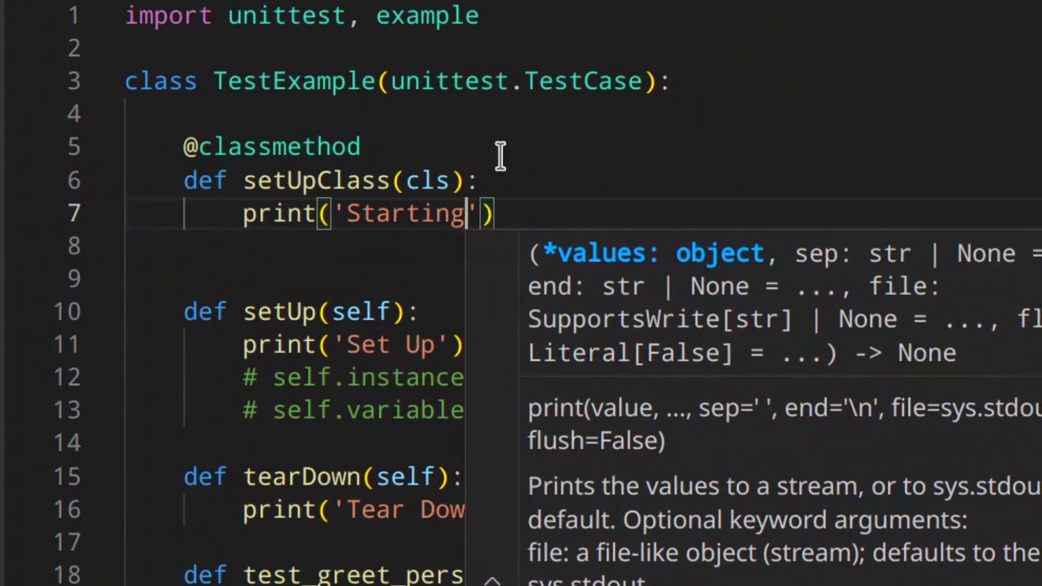
{"action": "type", "text": " Test Case'"}
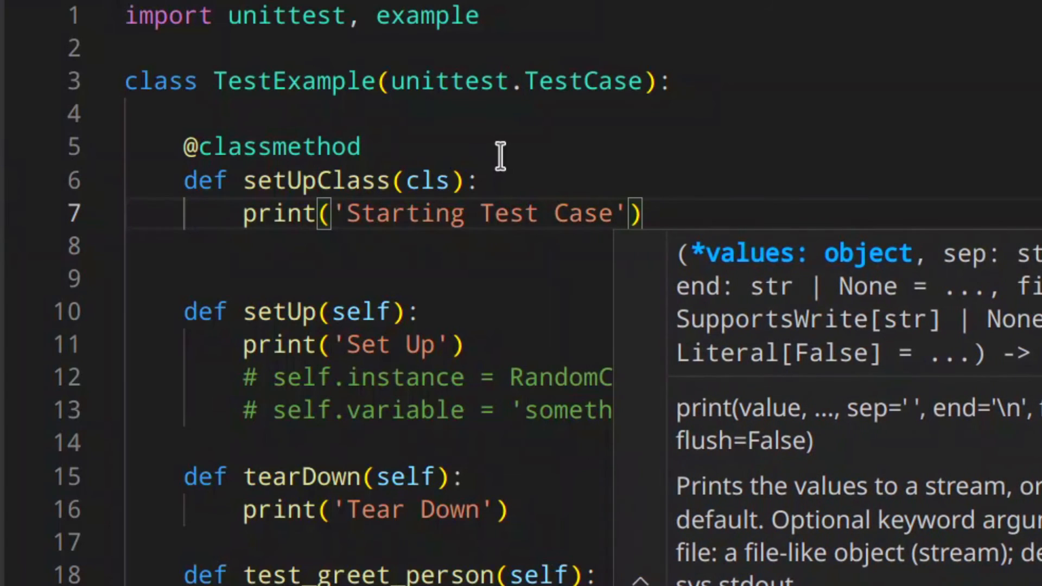
{"action": "type", "text": ")"}
{"action": "key", "text": "Return"}
{"action": "key", "text": "BackSpace"}
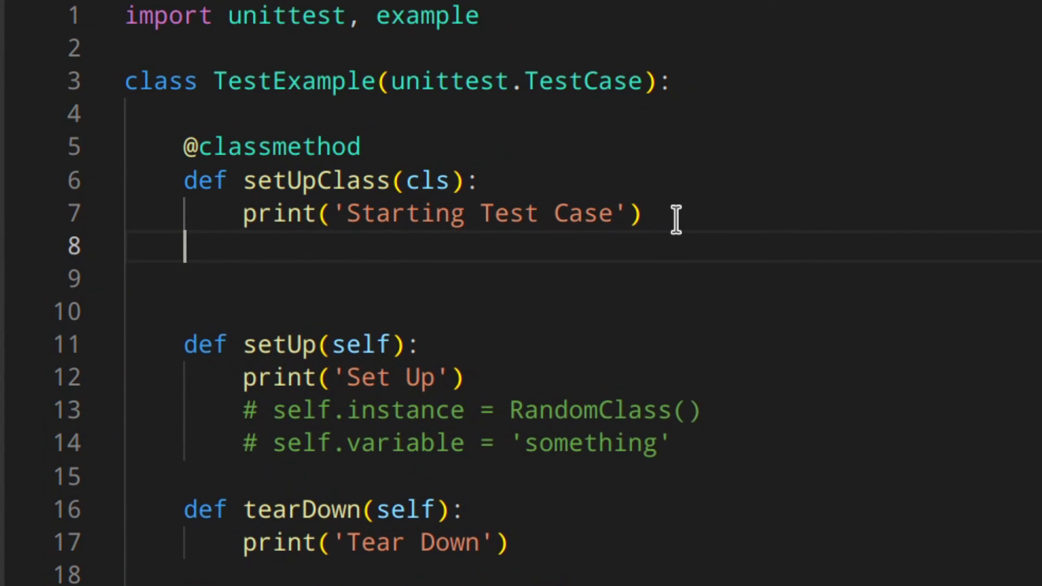
{"action": "key", "text": "Return"}
{"action": "type", "text": "@"}
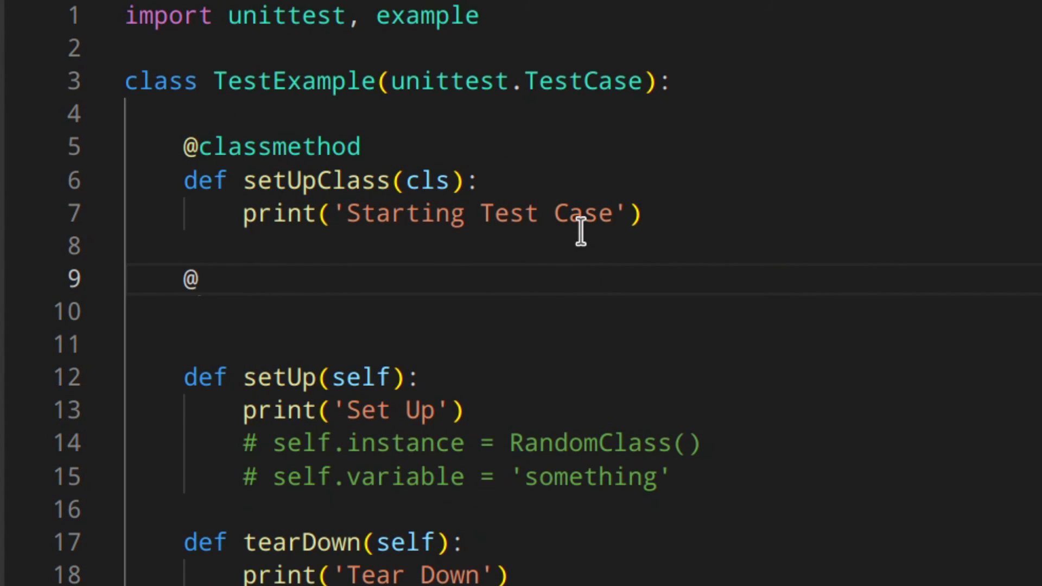
{"action": "type", "text": "clas"}
{"action": "key", "text": "Down"}
{"action": "key", "text": "Tab"}
{"action": "key", "text": "Return"}
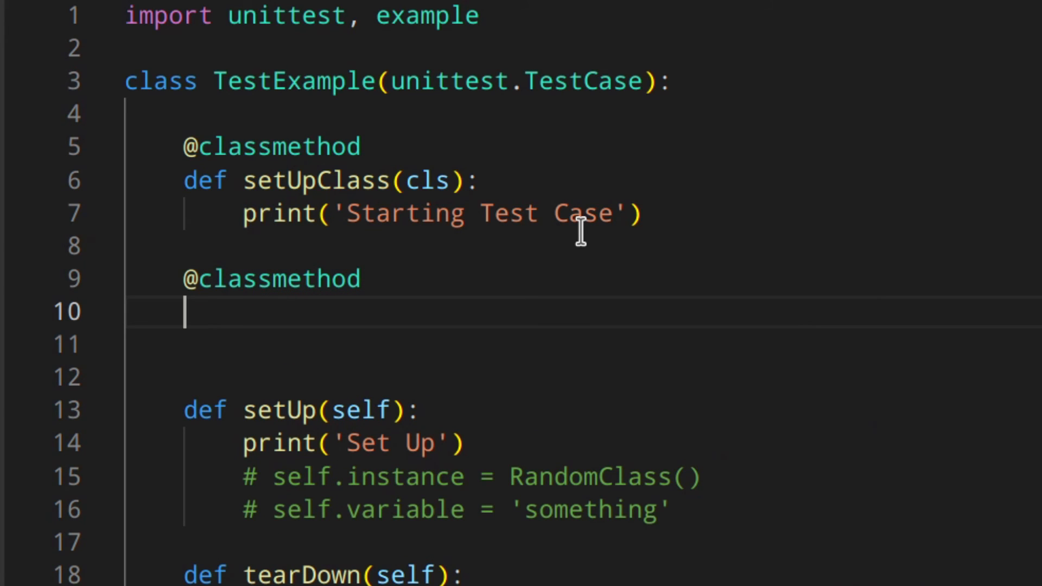
{"action": "type", "text": "def tear"}
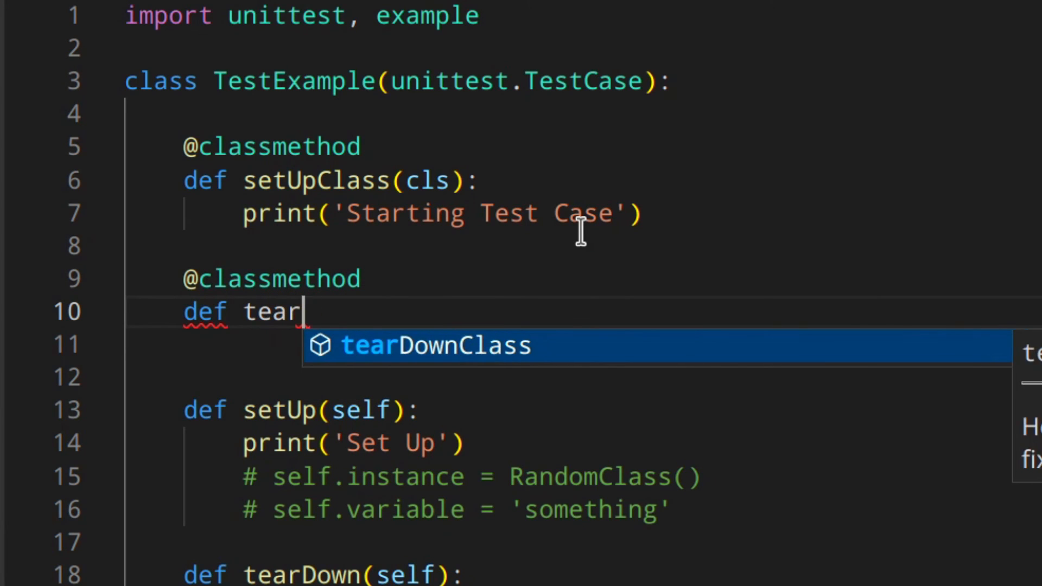
{"action": "type", "text": "DownClass"}
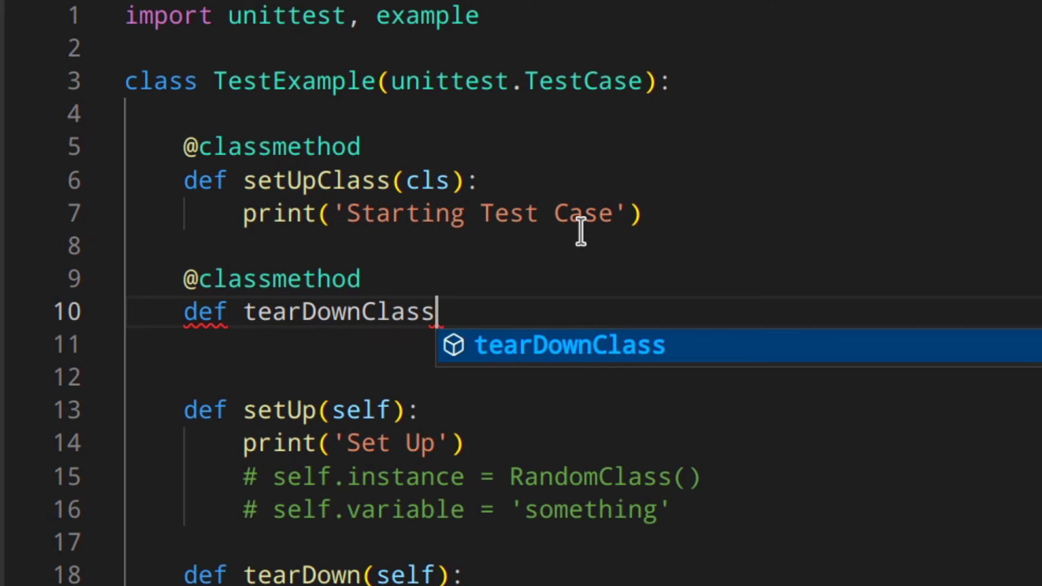
{"action": "type", "text": "(cls):"}
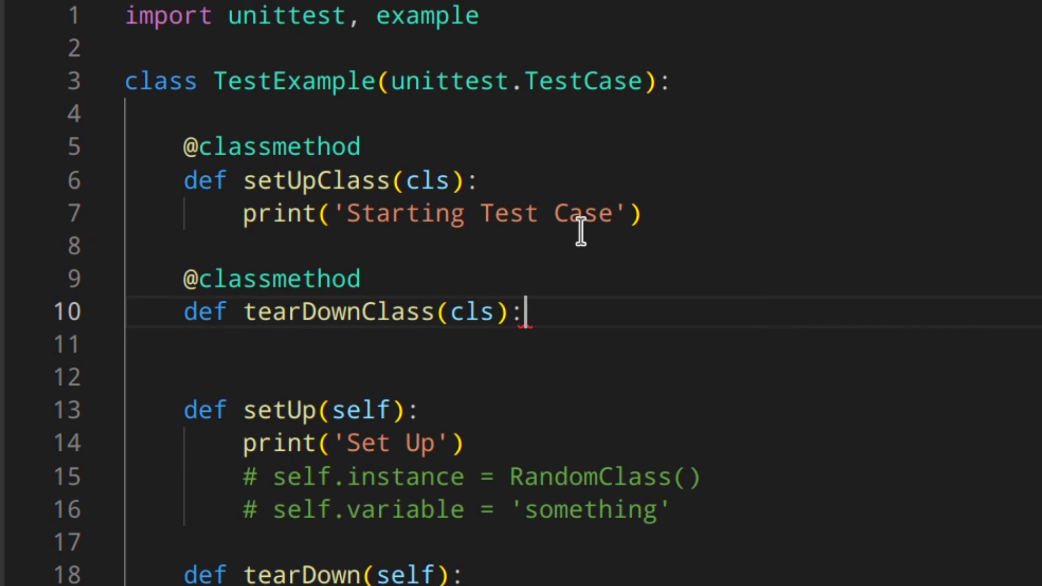
Step: Define tearDownClass(cls) printing 'Test Case Ended' and remove the extra blank line before setUp
{"action": "key", "text": "Return"}
{"action": "type", "text": "print("}
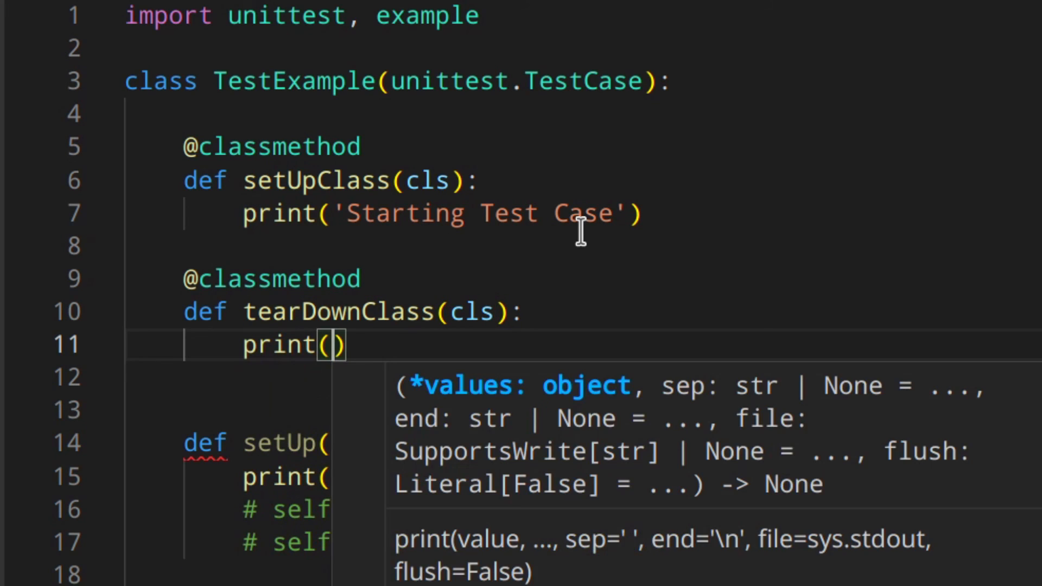
{"action": "type", "text": "'Test Ca"}
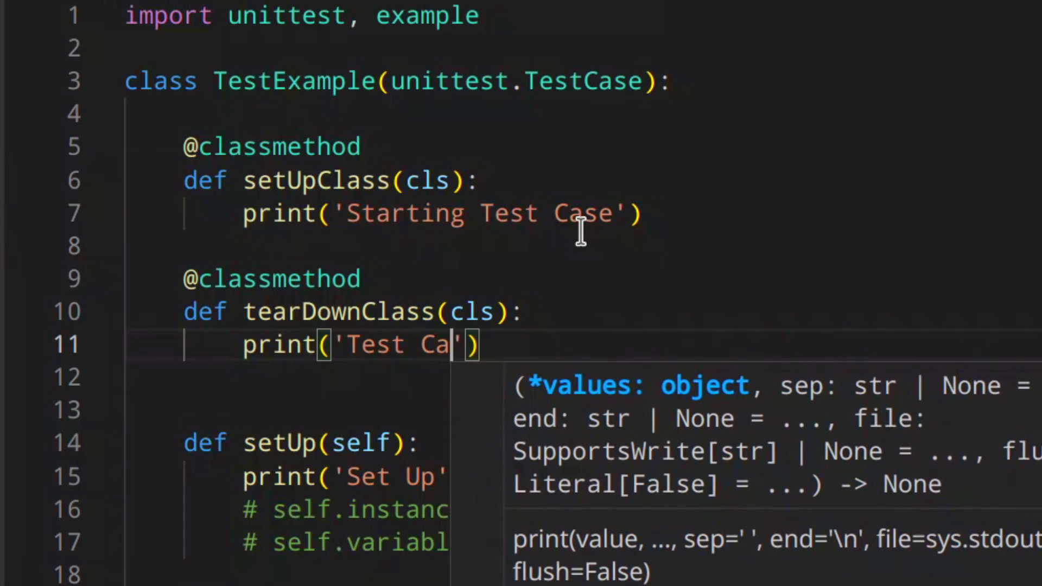
{"action": "type", "text": "se Ended"}
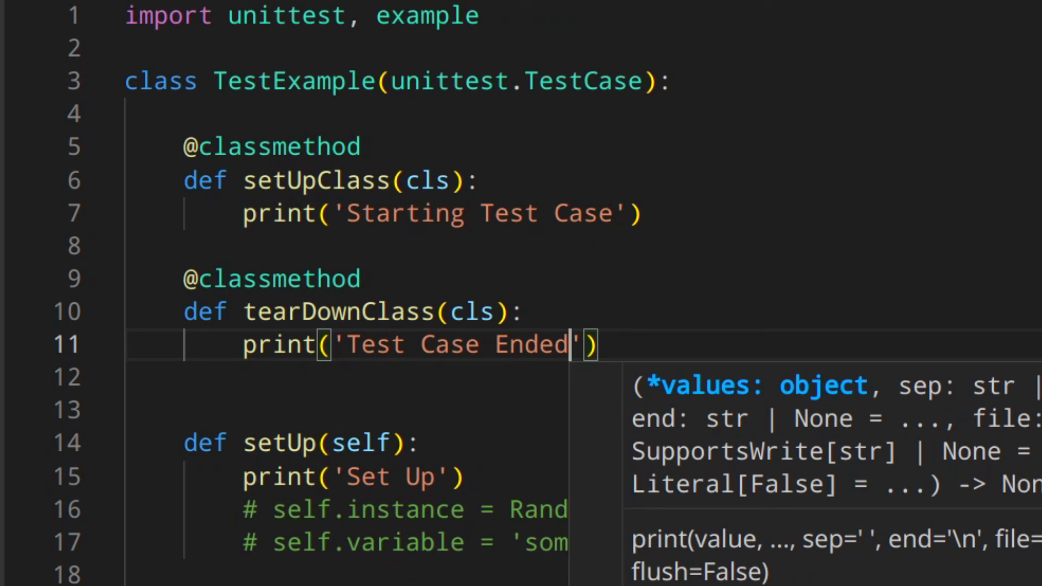
{"action": "key", "text": "Up"}
{"action": "key", "text": "Up"}
{"action": "key", "text": "Up"}
{"action": "left_click", "coordinate": [310, 365]}
{"action": "key", "text": "Delete"}
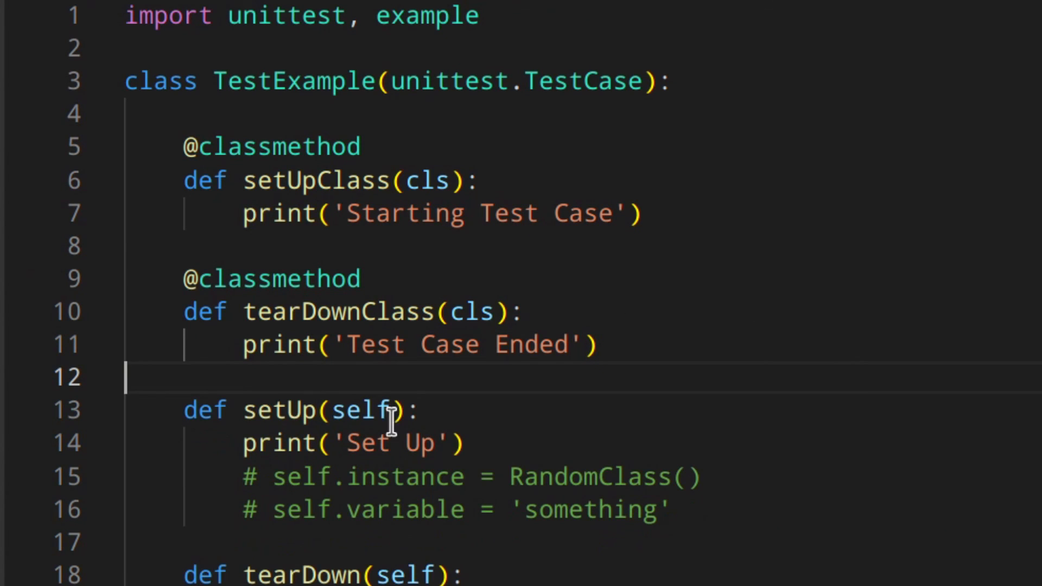
Step: Run python test_example.py in a maximized integrated terminal
{"action": "key", "text": "ctrl+grave"}
{"action": "left_click_drag", "start_coordinate": [767, 488], "coordinate": [767, 33]}
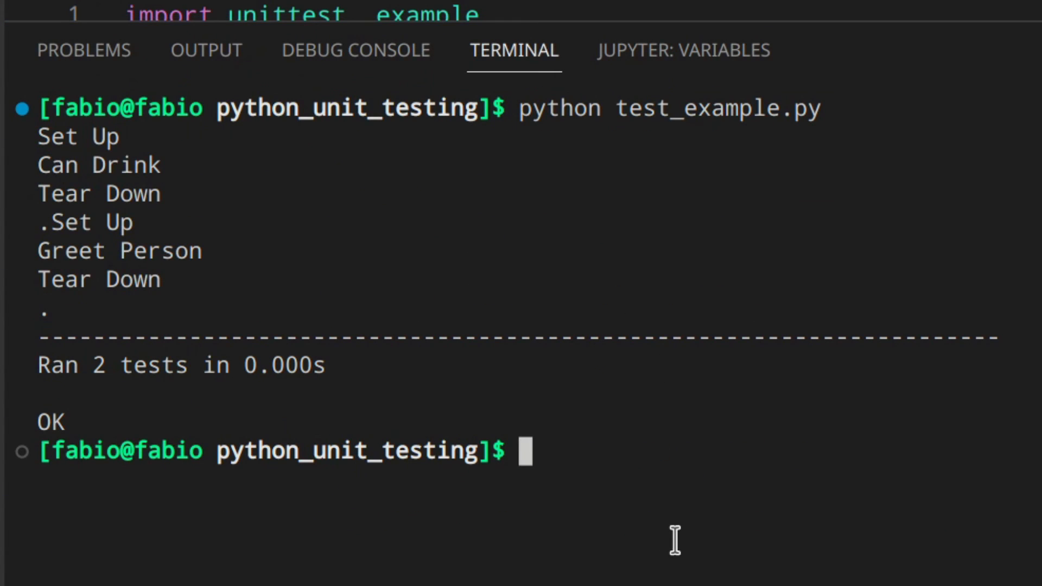
{"action": "type", "text": "clear"}
{"action": "key", "text": "Up"}
{"action": "key", "text": "Return"}
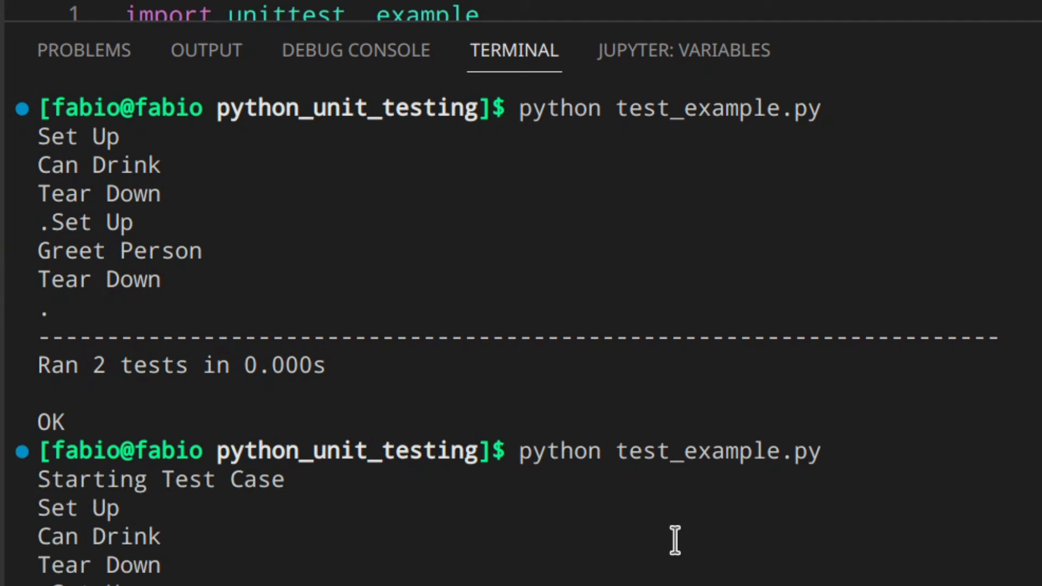
{"action": "left_click_drag", "start_coordinate": [38, 345], "coordinate": [329, 348]}
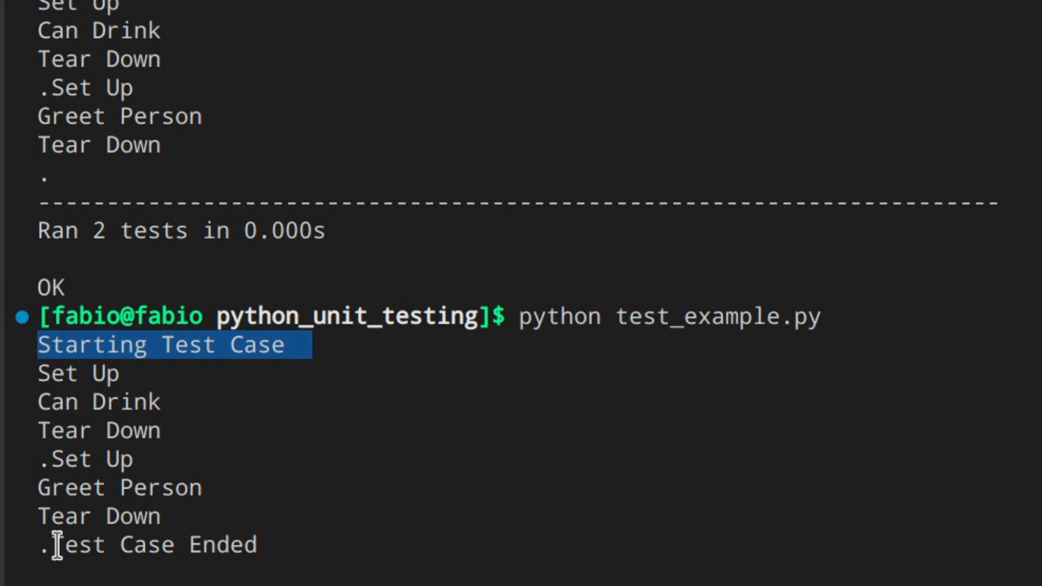
Step: Highlight the Starting Test Case and Test Case Ended output lines
{"action": "left_click_drag", "start_coordinate": [51, 546], "coordinate": [285, 546]}
{"action": "left_click", "coordinate": [222, 547]}
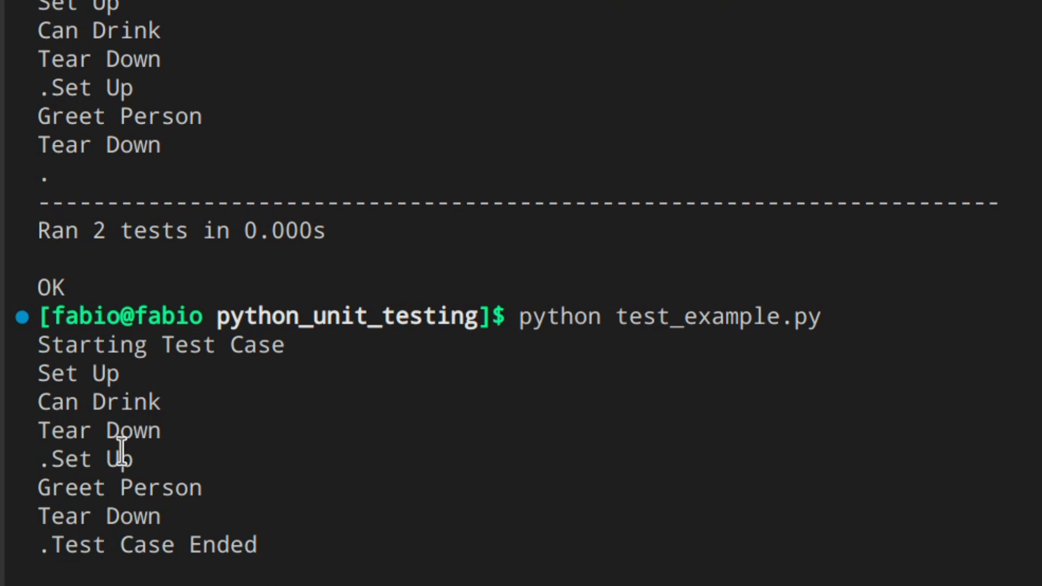
{"action": "left_click_drag", "start_coordinate": [65, 345], "coordinate": [380, 343]}
{"action": "left_click_drag", "start_coordinate": [49, 347], "coordinate": [436, 348]}
{"action": "mouse_move", "coordinate": [75, 557]}
{"action": "left_mouse_down"}
{"action": "mouse_move", "coordinate": [418, 558]}
{"action": "mouse_move", "coordinate": [422, 573]}
{"action": "left_mouse_up"}
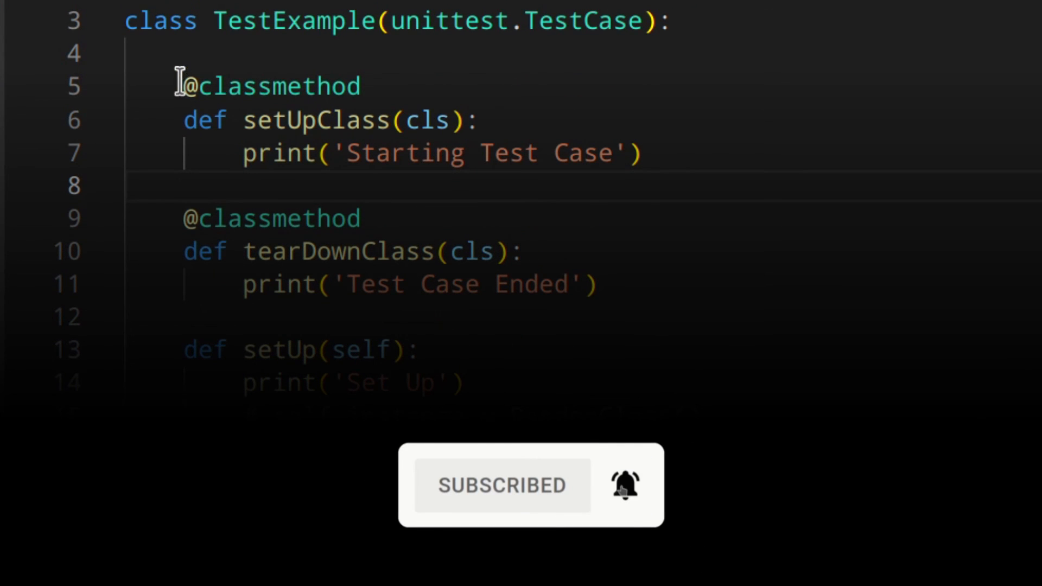
Step: Delete setUpClass, tearDownClass, setUp and tearDown from TestExample
{"action": "left_click_drag", "start_coordinate": [184, 87], "coordinate": [511, 450]}
{"action": "left_click_drag", "start_coordinate": [547, 527], "coordinate": [573, 558]}
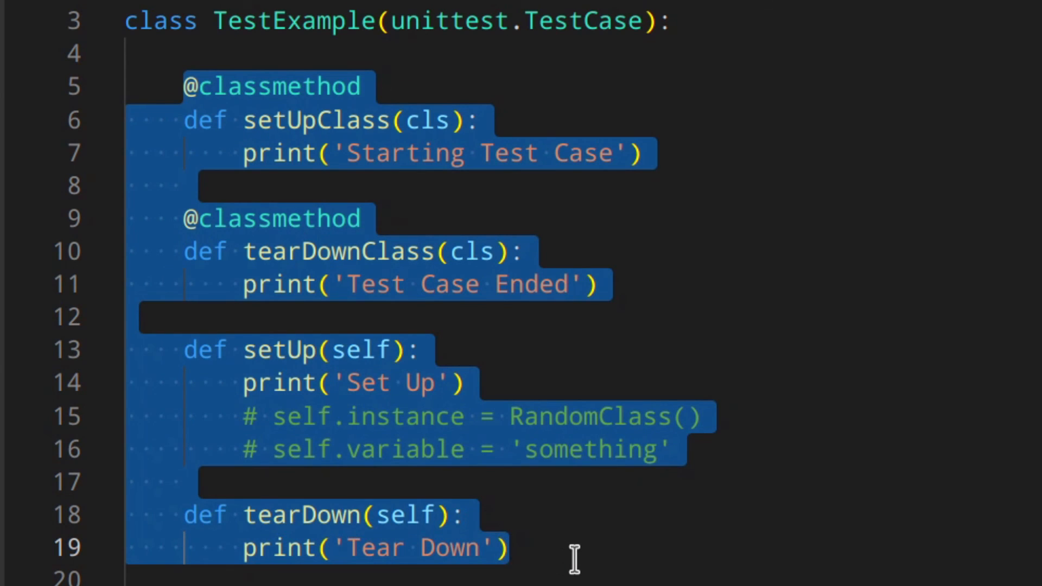
{"action": "key", "text": "Delete"}
{"action": "key", "text": "Delete"}
{"action": "key", "text": "Delete"}
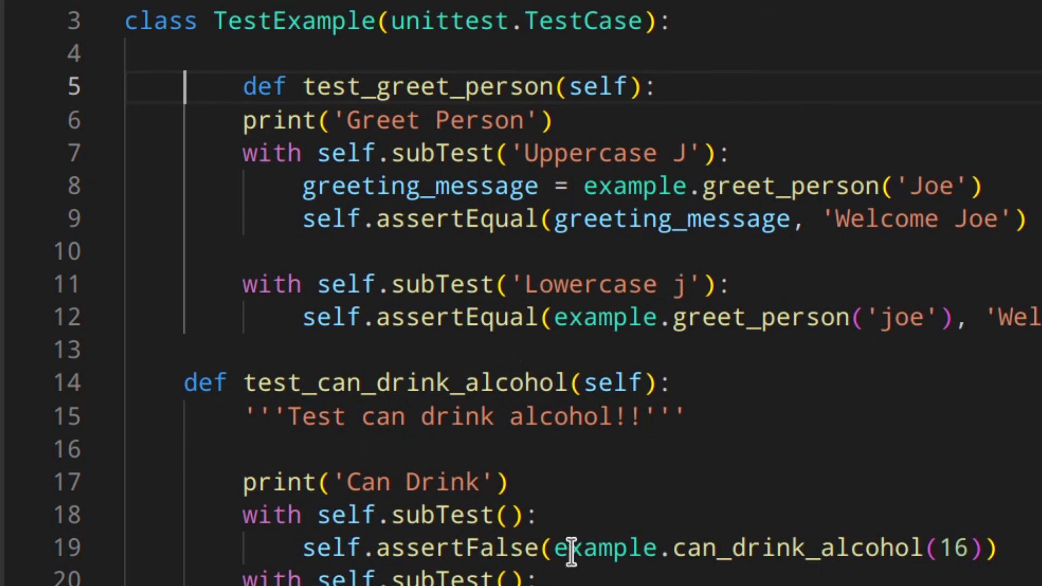
{"action": "key", "text": "Delete"}
{"action": "key", "text": "Delete"}
{"action": "key", "text": "Delete"}
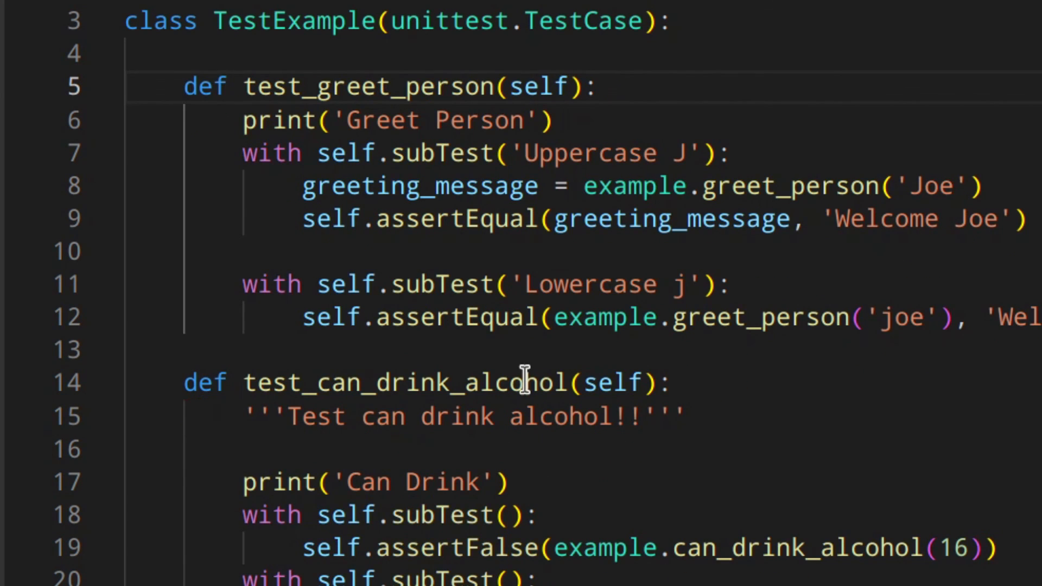
Step: Delete the print('Can Drink') and print('Greet Person') lines, leaving an empty line in test_greet_person
{"action": "left_click", "coordinate": [534, 482]}
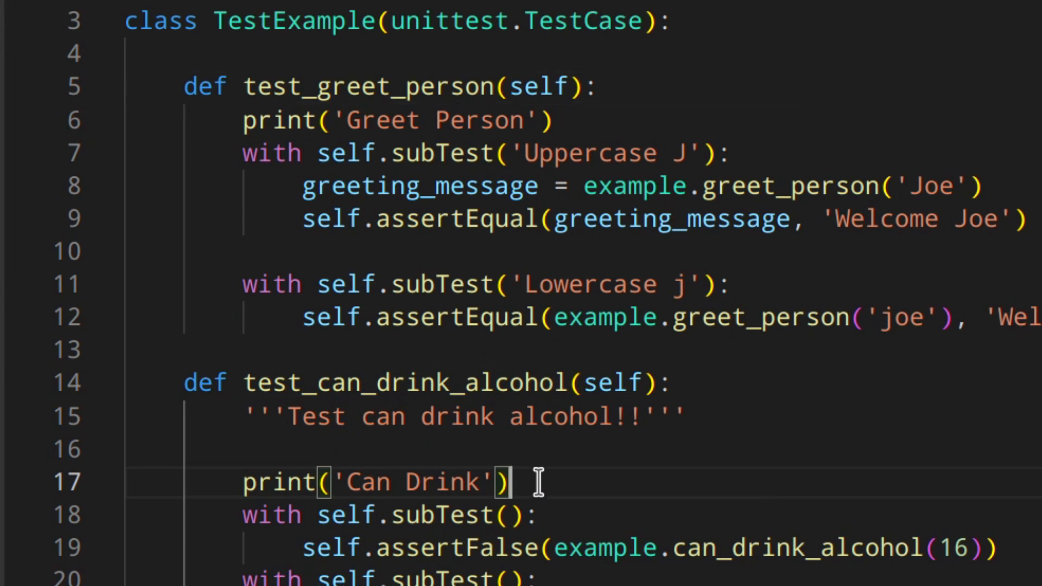
{"action": "key", "text": "ctrl+shift+k"}
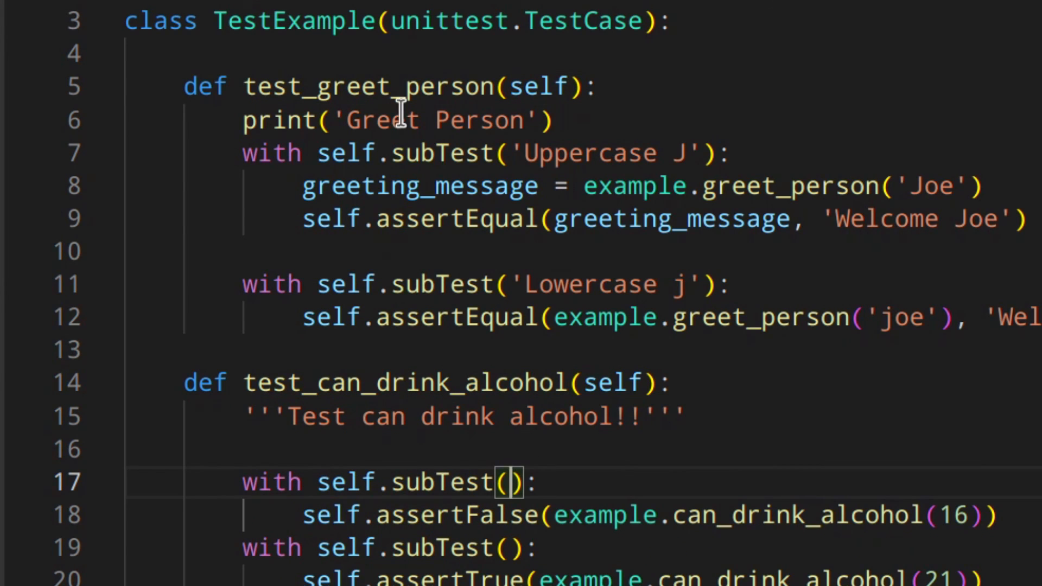
{"action": "left_click", "coordinate": [399, 114]}
{"action": "key", "text": "ctrl+shift+k"}
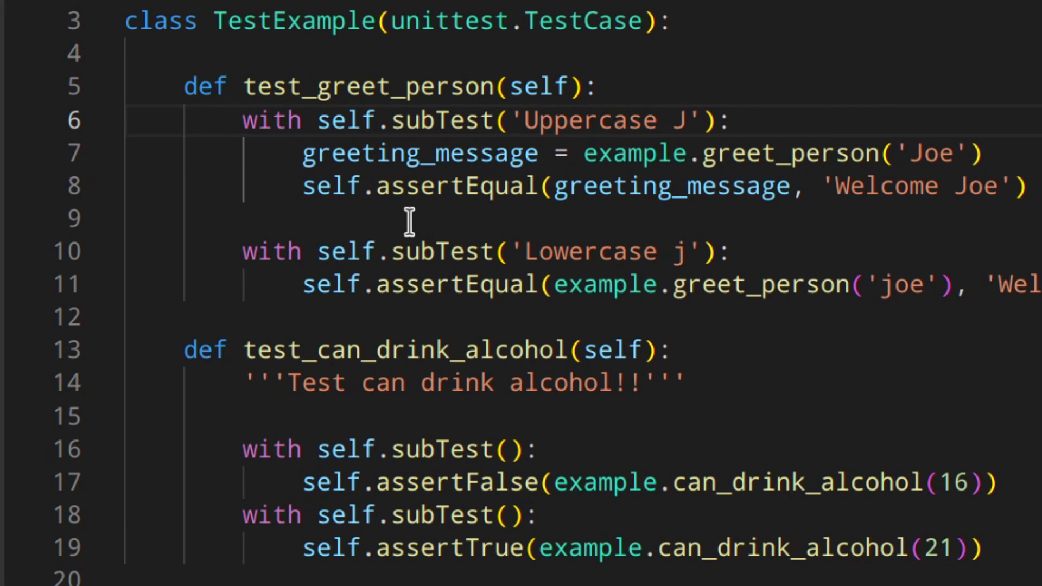
{"action": "left_click", "coordinate": [737, 94]}
{"action": "key", "text": "Return"}
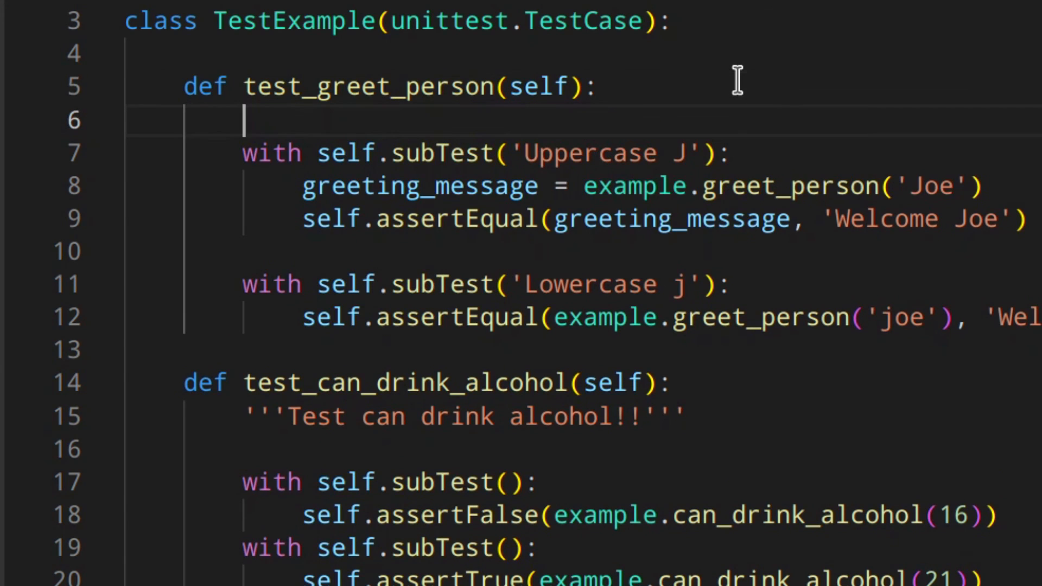